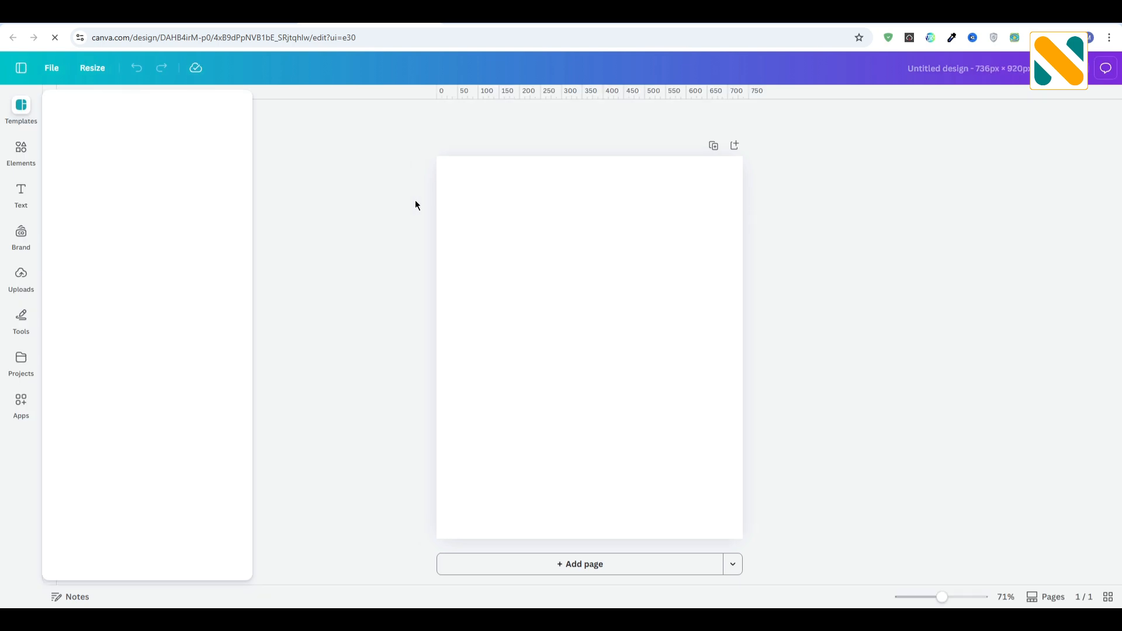
Step: Set the blank page's background to the default solid black
{"action": "left_click", "coordinate": [598, 253]}
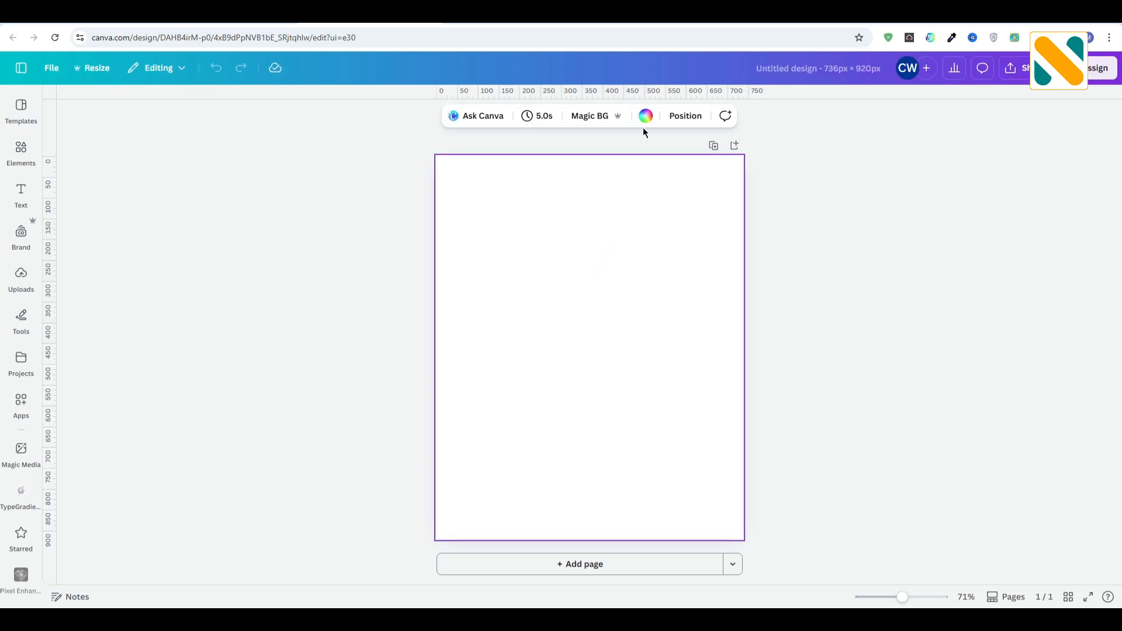
{"action": "left_click", "coordinate": [646, 116]}
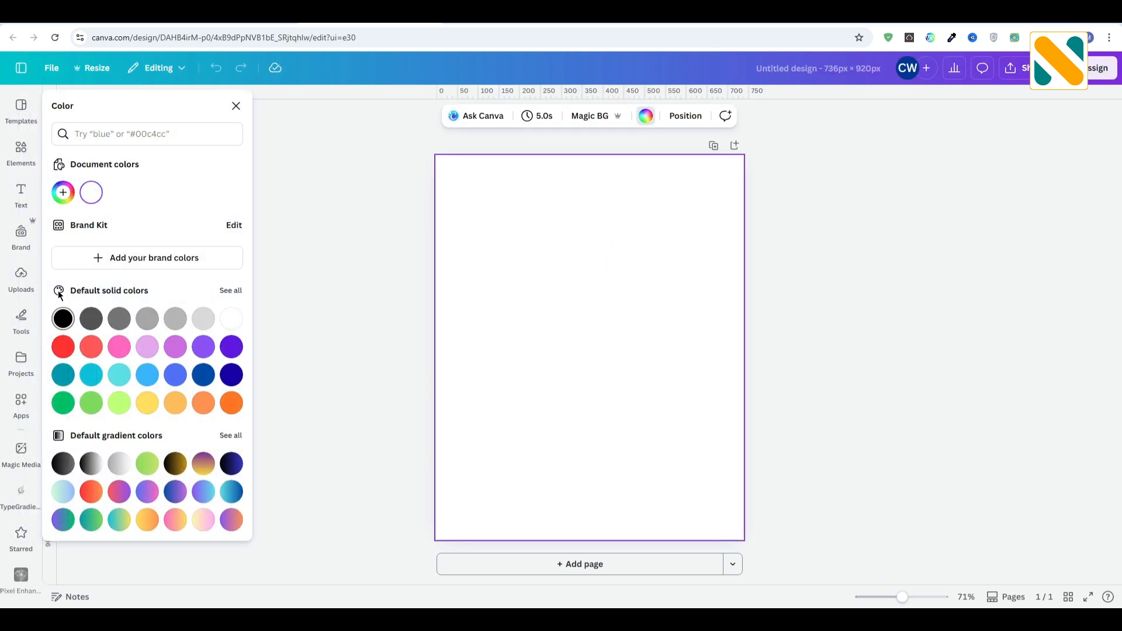
{"action": "left_click", "coordinate": [63, 318]}
Step: Search the elements for "wooden table" photos and add the plank tabletop with the blurred green background to the page
{"action": "left_click", "coordinate": [21, 151]}
{"action": "left_click", "coordinate": [99, 119]}
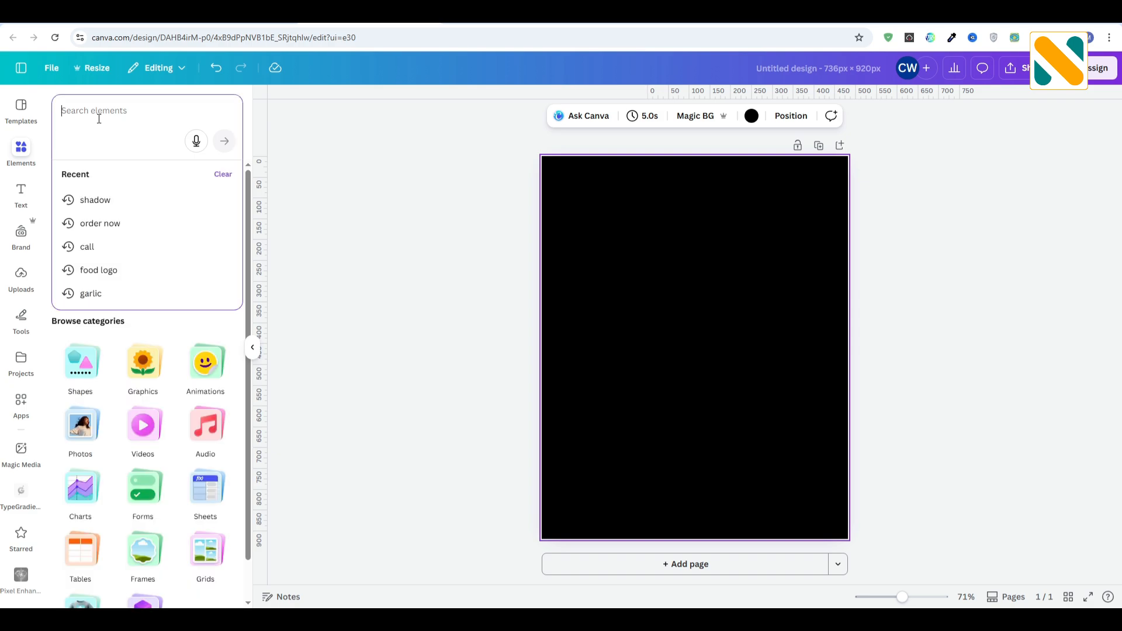
{"action": "type", "text": "wooden table"}
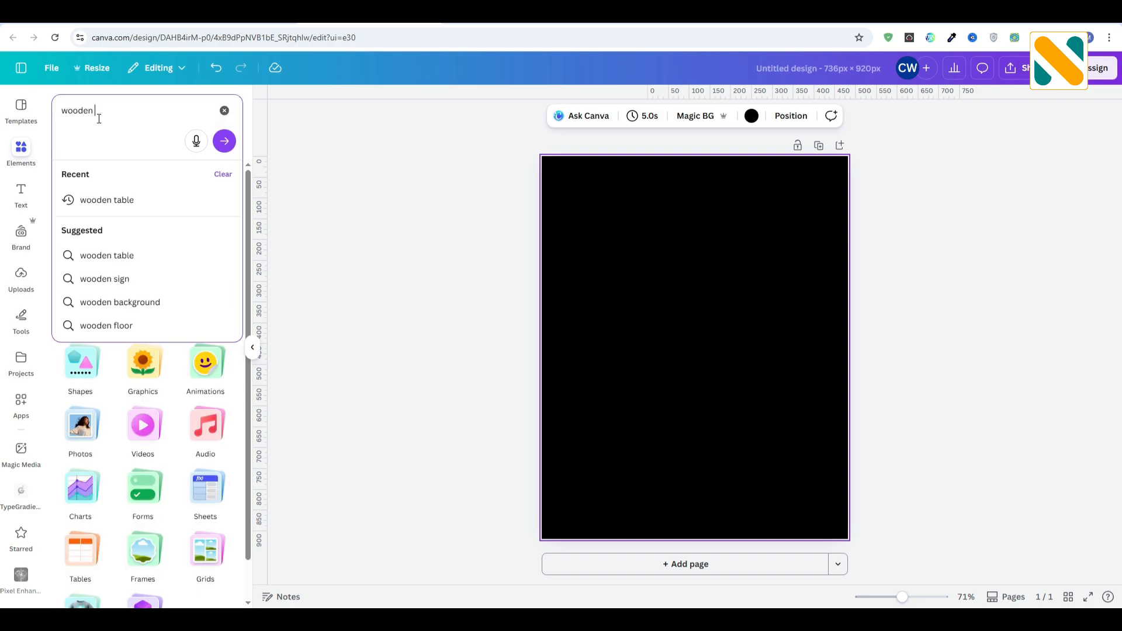
{"action": "key", "text": "Return"}
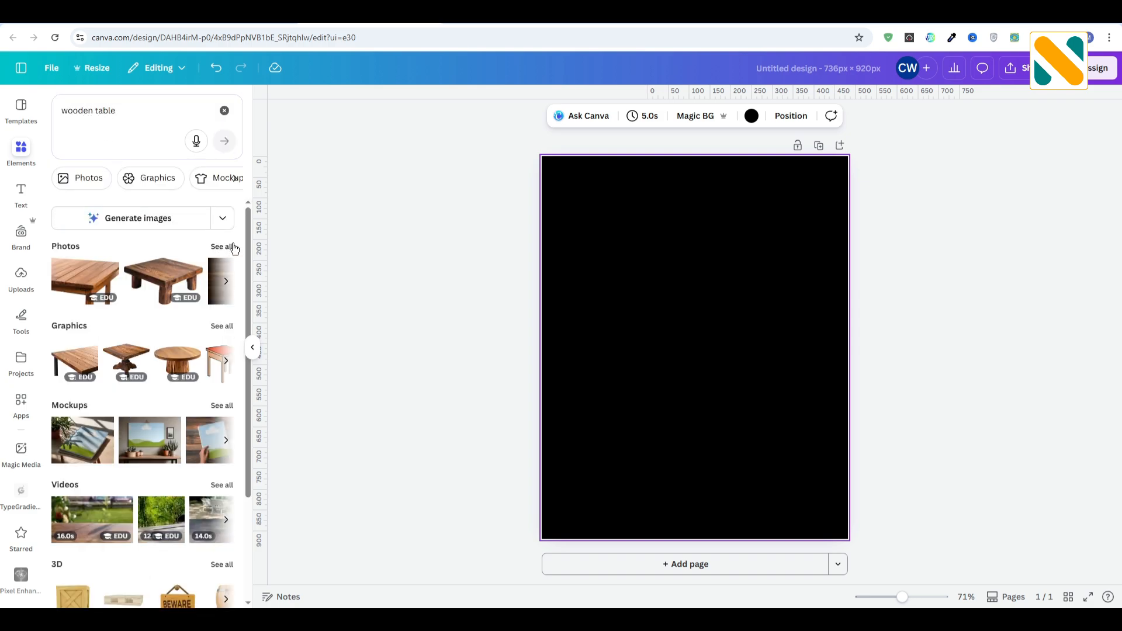
{"action": "left_click", "coordinate": [233, 248]}
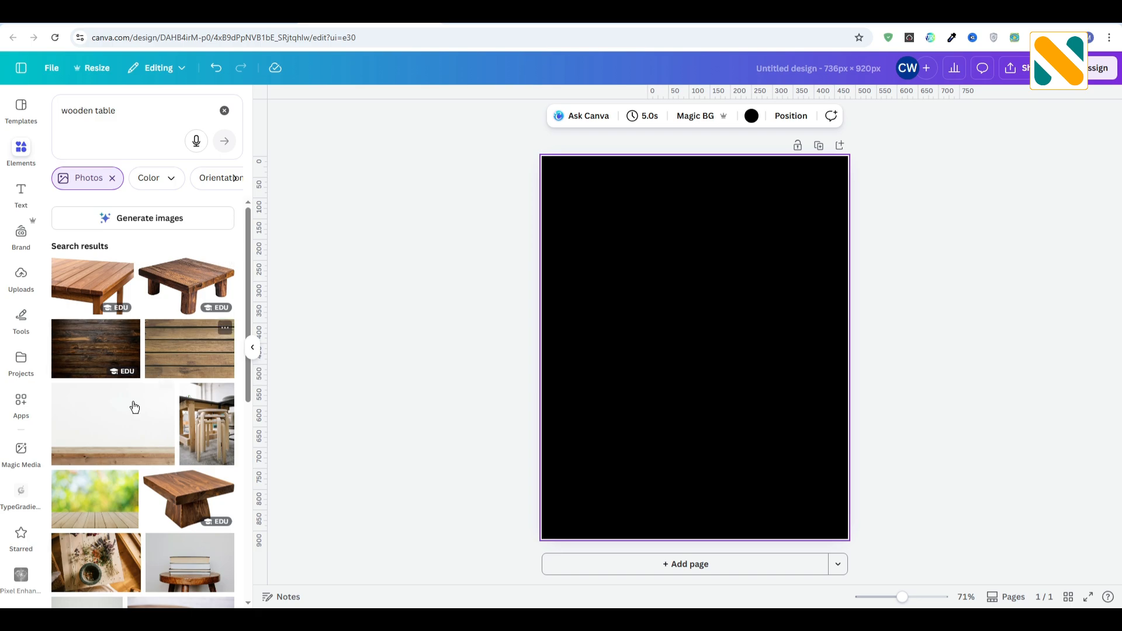
{"action": "left_click", "coordinate": [103, 500]}
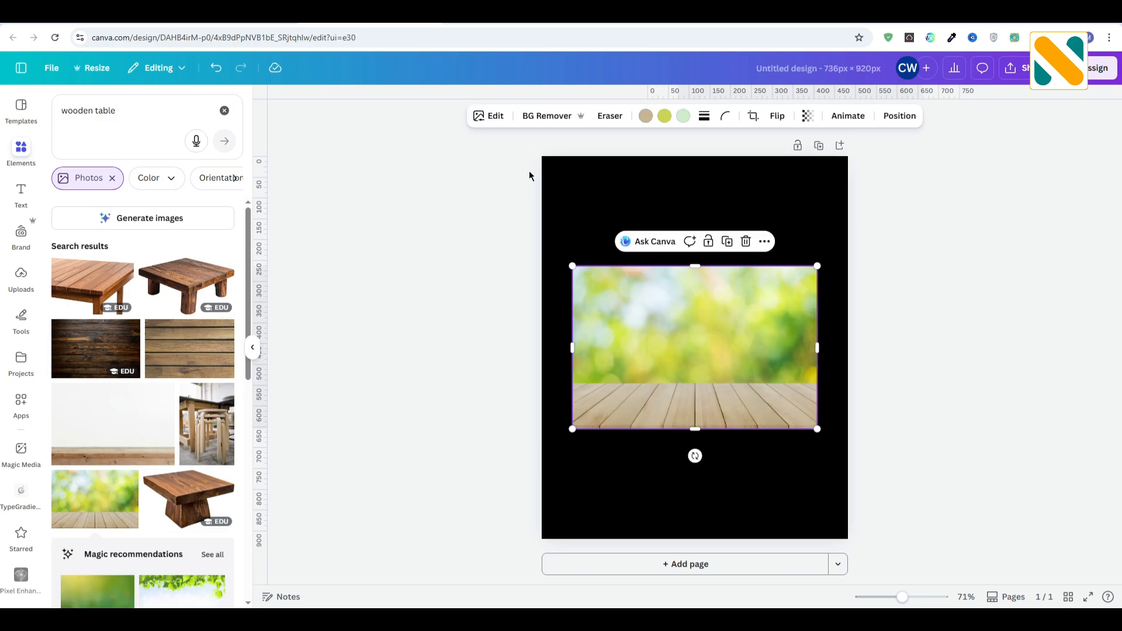
Step: Remove the tabletop photo's background, crop its empty upper part, and enlarge the planks to span the page's bottom edge, centred
{"action": "left_click", "coordinate": [550, 117]}
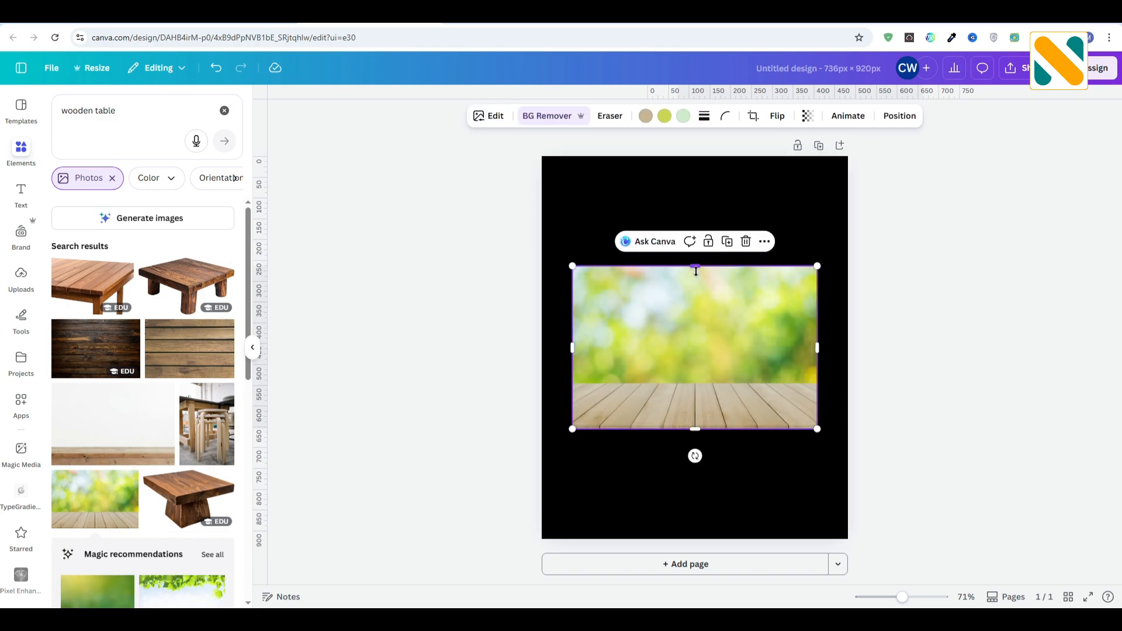
{"action": "left_click_drag", "start_coordinate": [716, 267], "coordinate": [716, 377]}
{"action": "left_click_drag", "start_coordinate": [687, 416], "coordinate": [657, 526]}
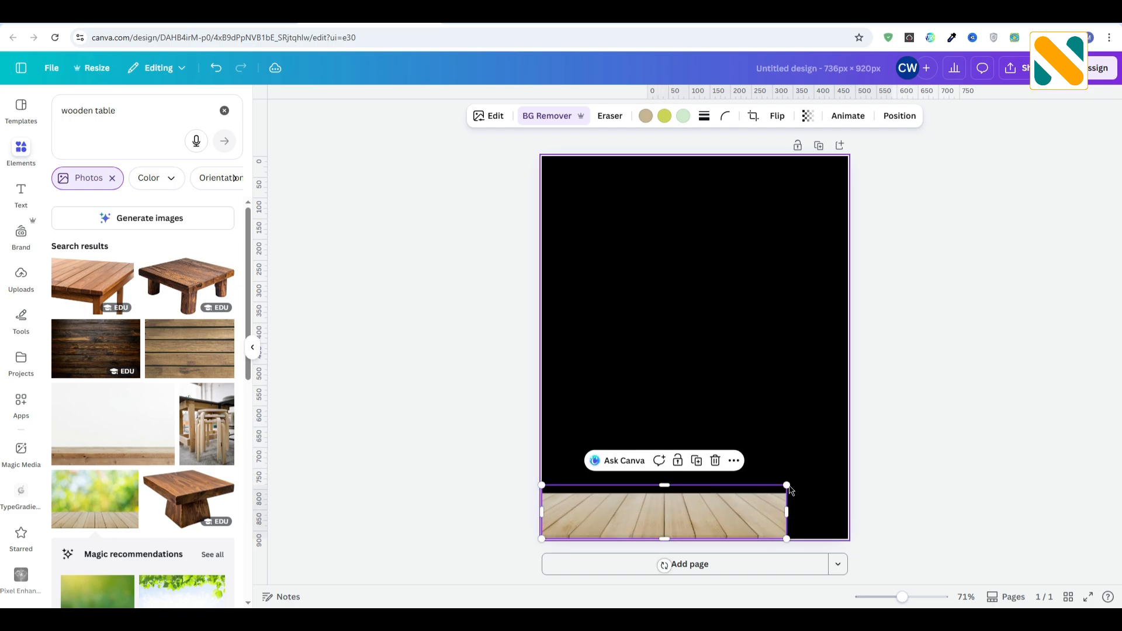
{"action": "left_click_drag", "start_coordinate": [787, 489], "coordinate": [1027, 384]}
{"action": "left_click_drag", "start_coordinate": [736, 482], "coordinate": [701, 481]}
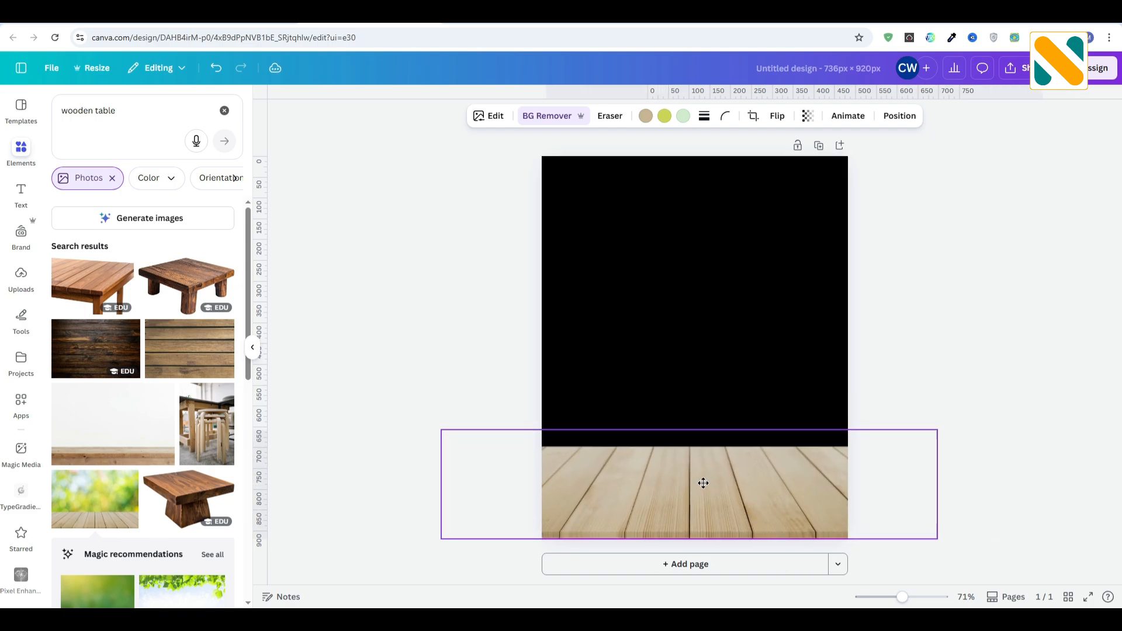
Step: Increase the wooden tabletop's saturation in the image adjustments to give the planks a richer golden tone
{"action": "left_click", "coordinate": [493, 117]}
{"action": "left_click", "coordinate": [169, 192]}
{"action": "scroll", "coordinate": [163, 391], "scroll_direction": "down", "scroll_amount": 5}
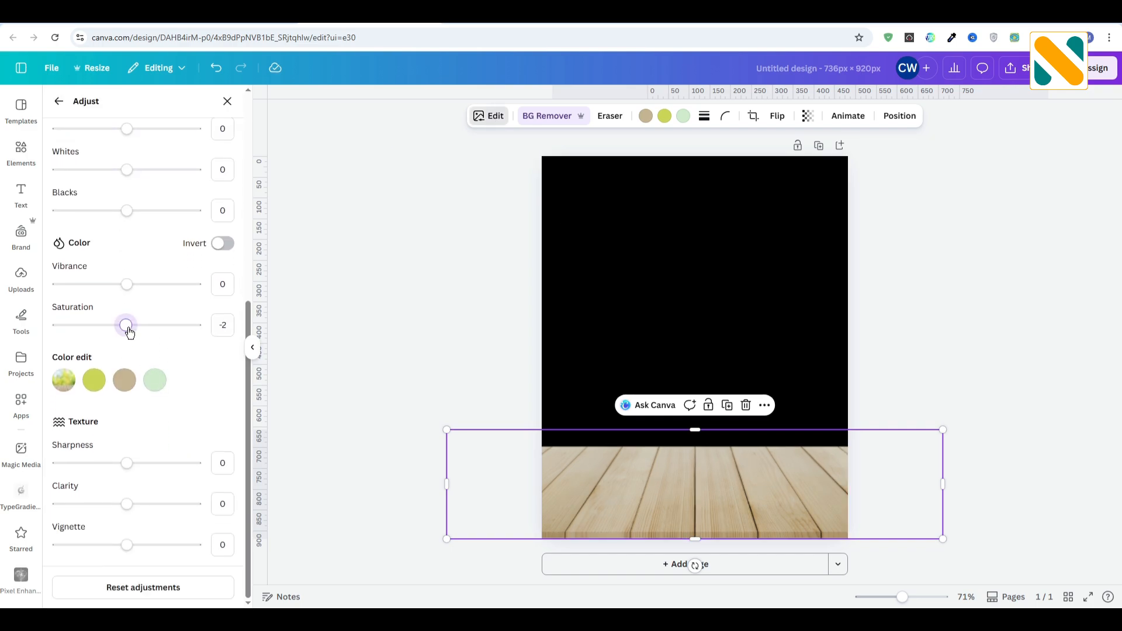
{"action": "left_click", "coordinate": [353, 310]}
{"action": "left_click", "coordinate": [353, 311]}
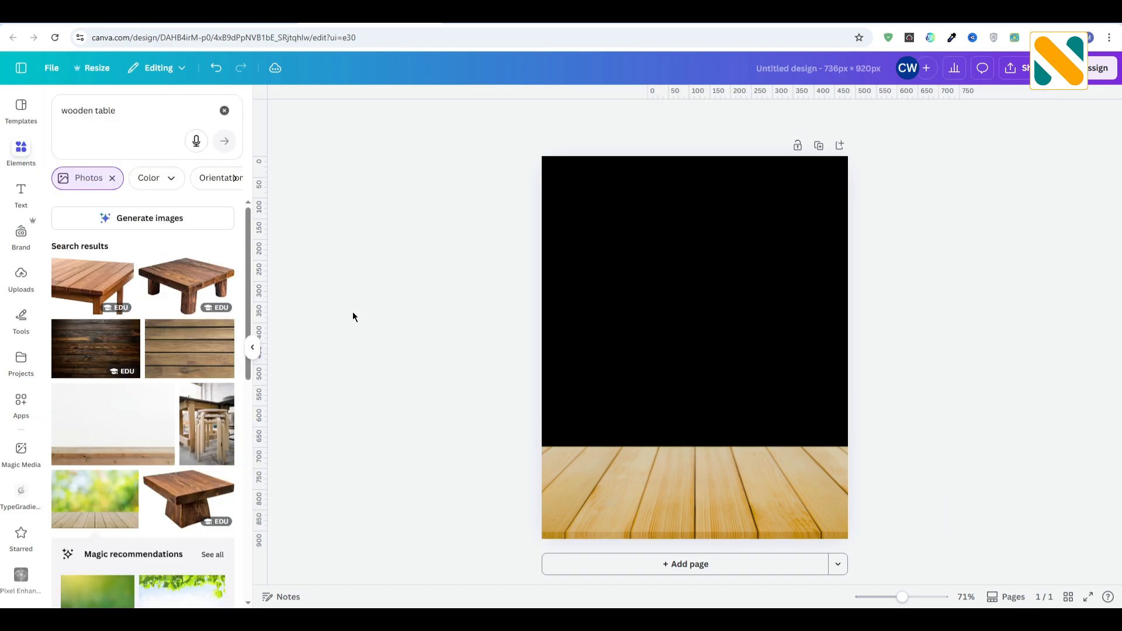
Step: Add the uploaded noodle bowl photo with the black background, removing its background and cropping the empty area above the chopsticks
{"action": "left_click", "coordinate": [21, 279]}
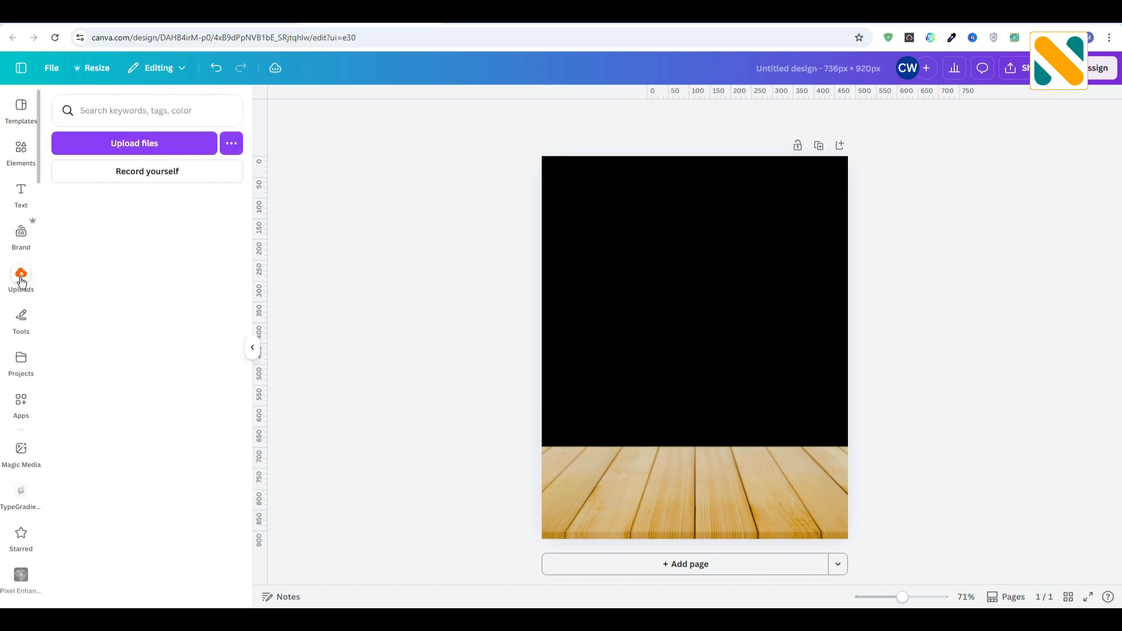
{"action": "left_click", "coordinate": [79, 273]}
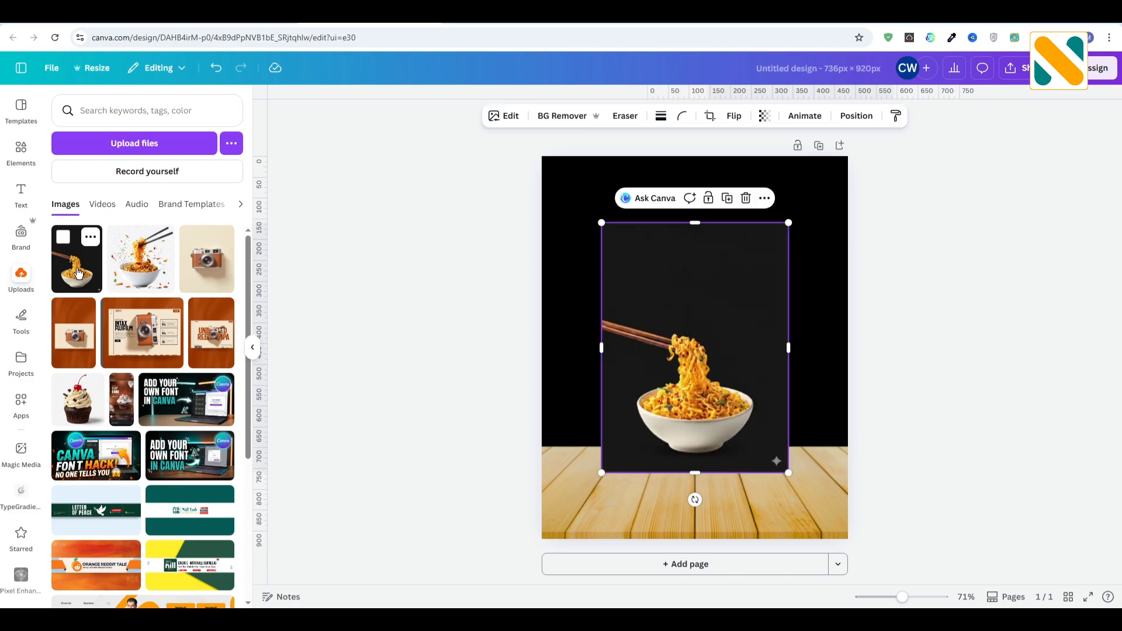
{"action": "left_click", "coordinate": [545, 123]}
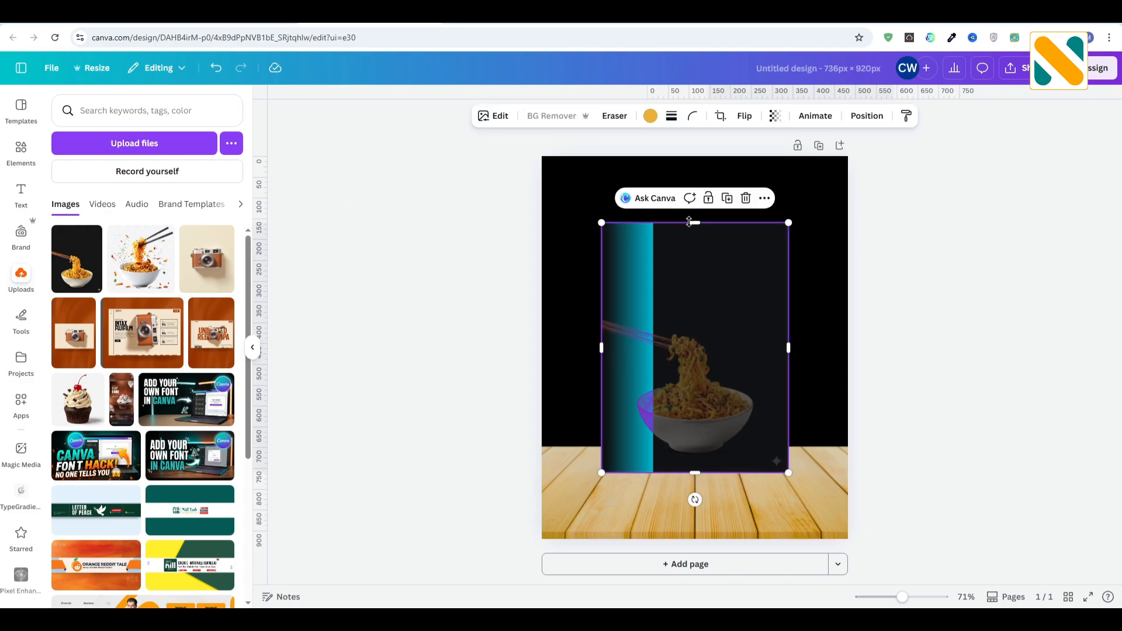
{"action": "left_click_drag", "start_coordinate": [696, 223], "coordinate": [698, 316]}
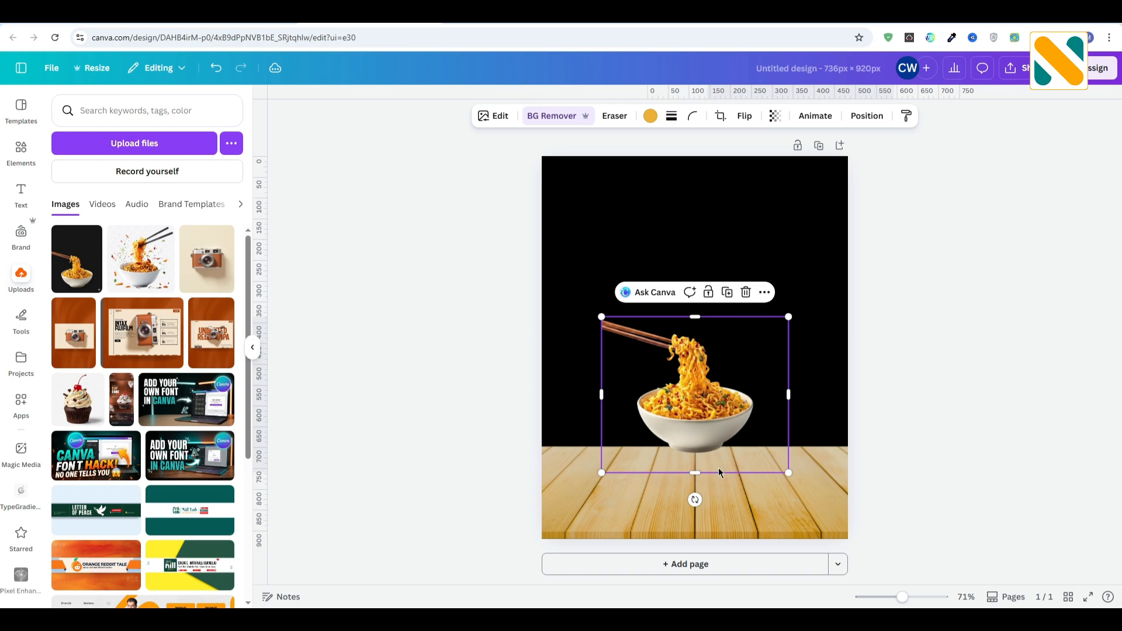
Step: Scale the noodle bowl image to the full page width and position it so the bowl rests on the wooden tabletop
{"action": "left_click_drag", "start_coordinate": [719, 465], "coordinate": [911, 546]}
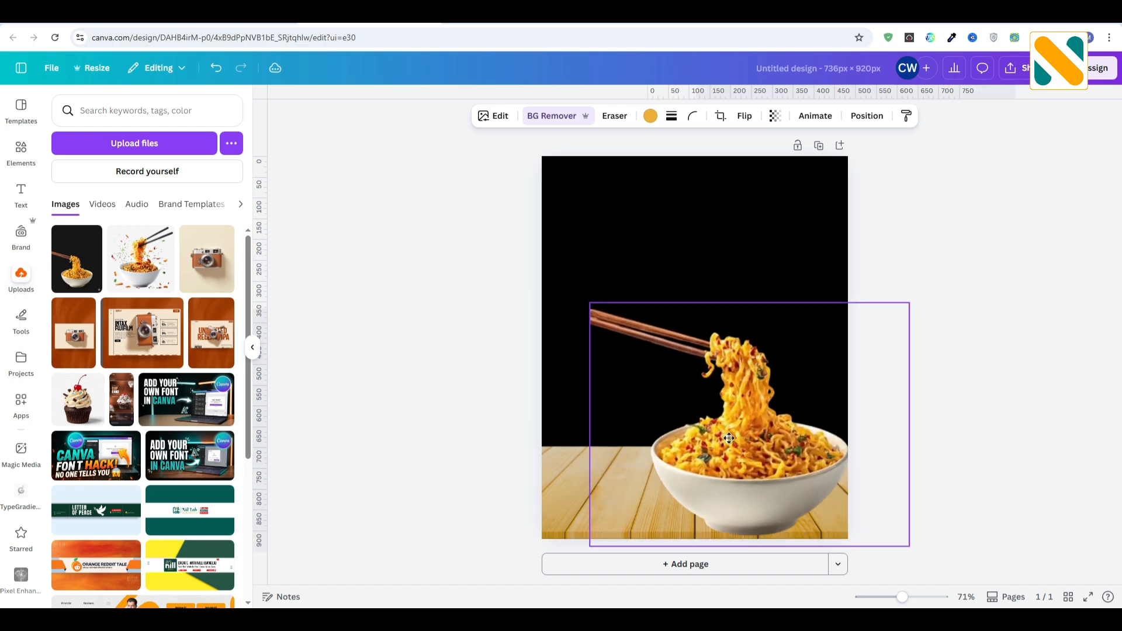
{"action": "left_click_drag", "start_coordinate": [789, 502], "coordinate": [737, 439]}
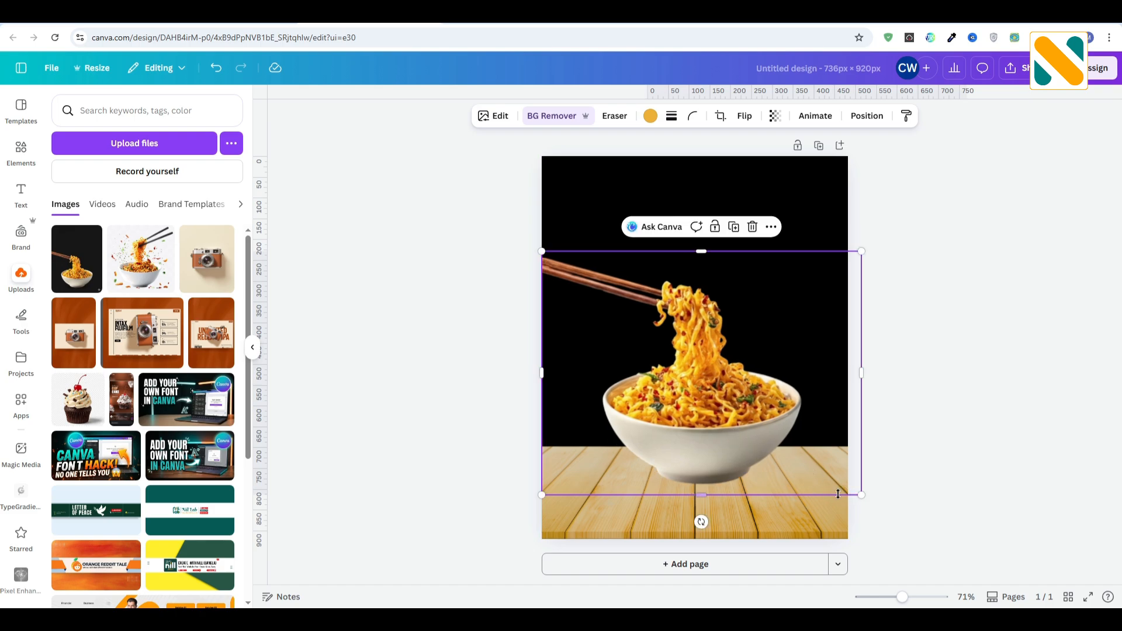
{"action": "left_click_drag", "start_coordinate": [862, 495], "coordinate": [848, 486]}
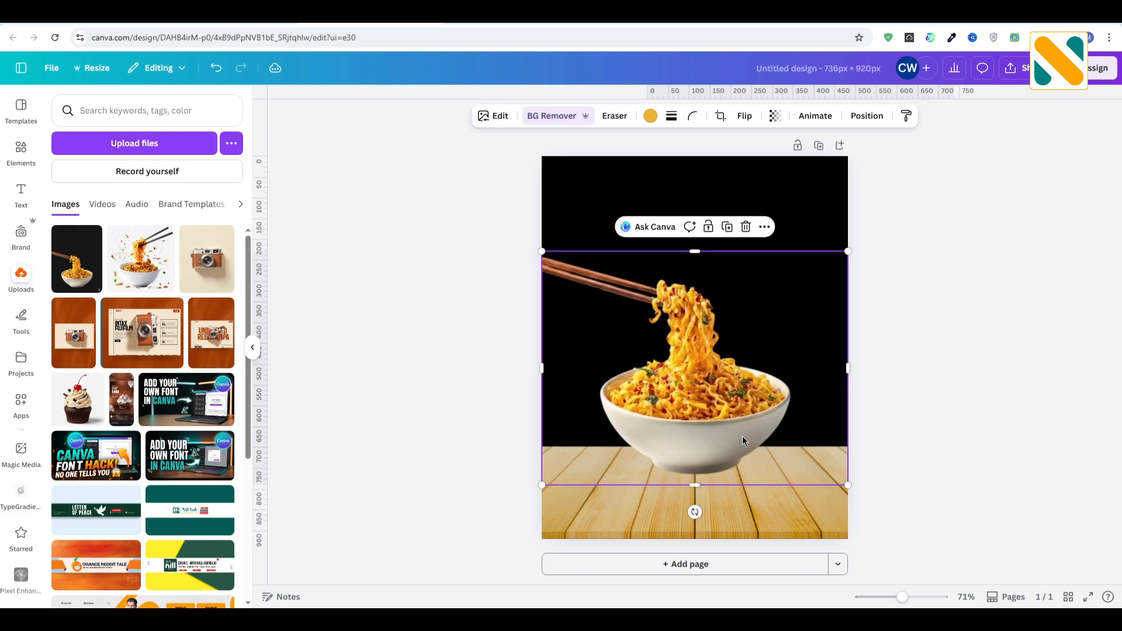
{"action": "left_click_drag", "start_coordinate": [743, 436], "coordinate": [744, 474]}
{"action": "left_click", "coordinate": [434, 302]}
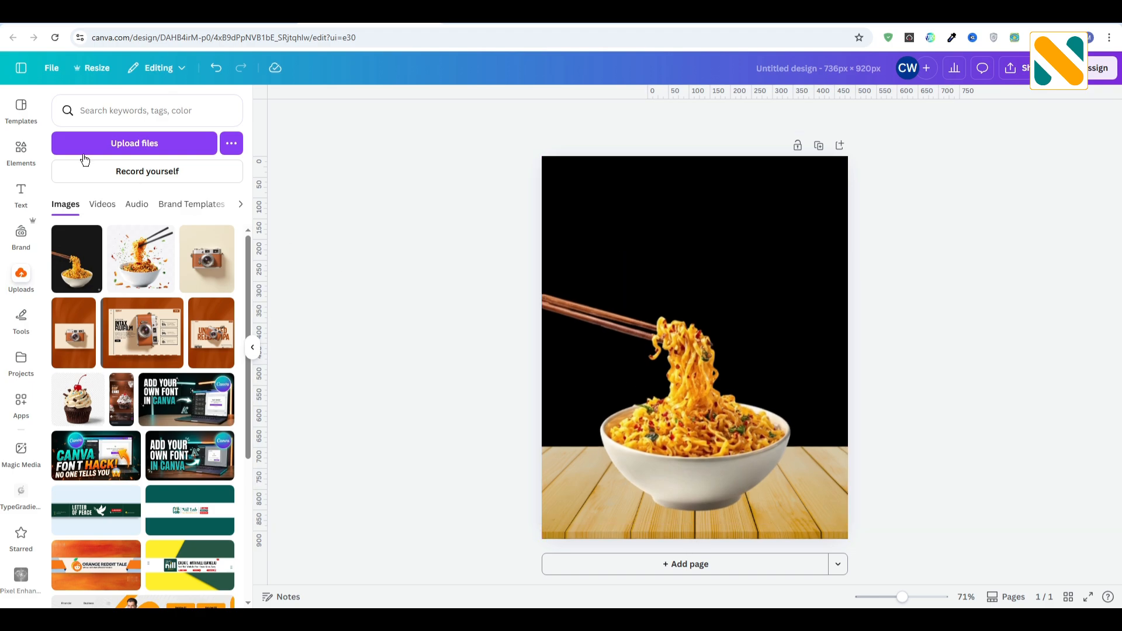
Step: Search the elements for "shadow", replacing the photos filter with the full set of graphics results
{"action": "left_click", "coordinate": [21, 146]}
{"action": "left_click", "coordinate": [118, 113]}
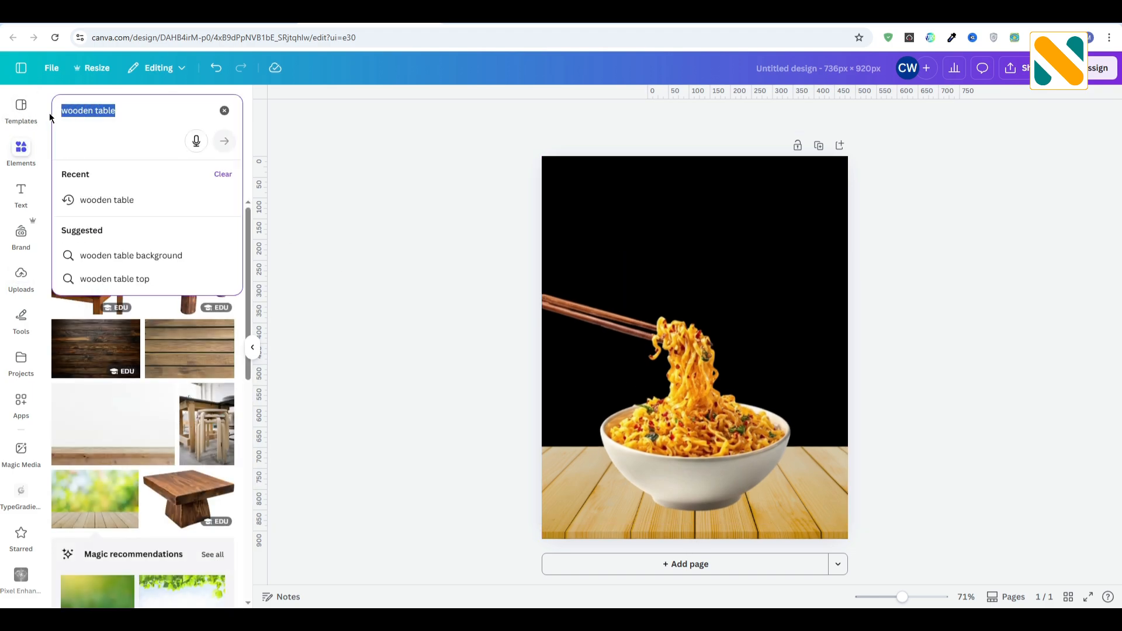
{"action": "type", "text": "shadow"}
{"action": "key", "text": "Return"}
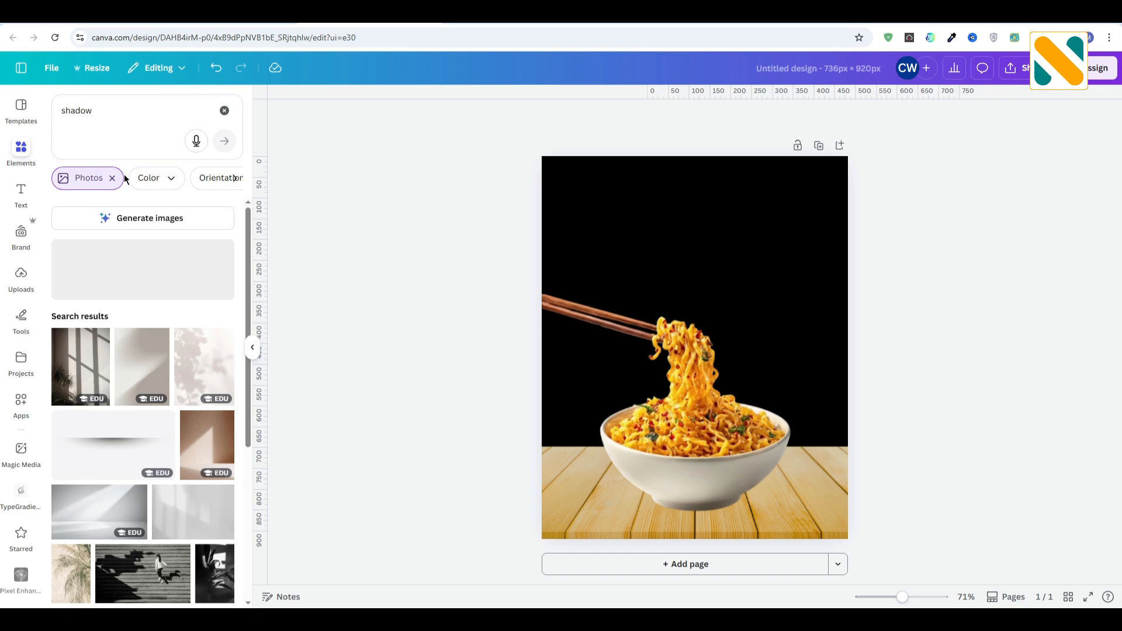
{"action": "left_click", "coordinate": [112, 178]}
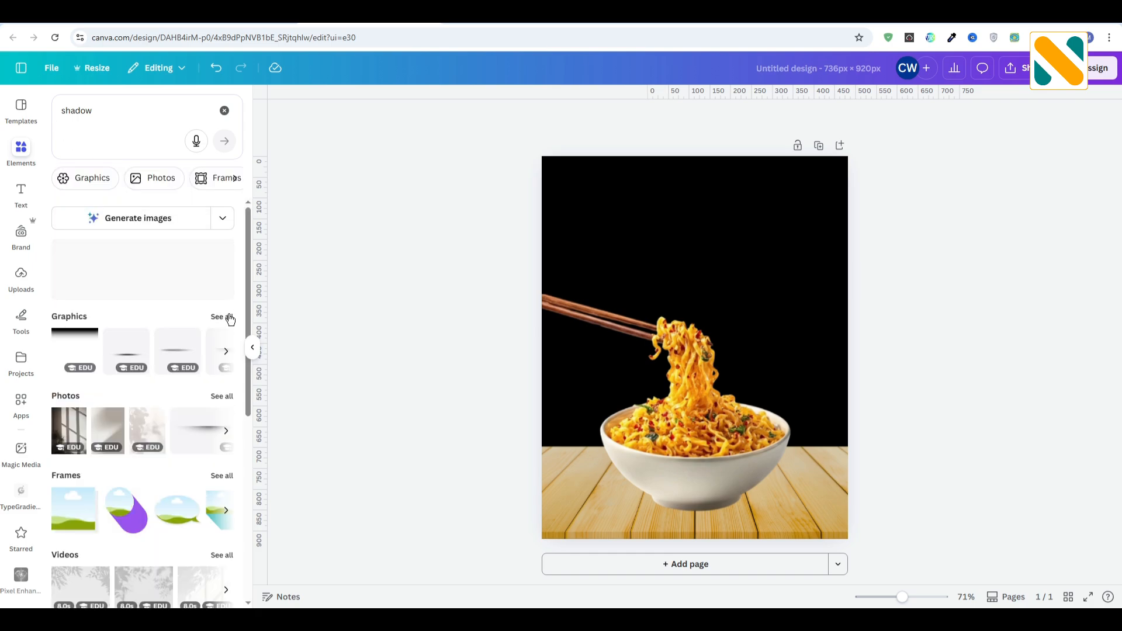
{"action": "left_click", "coordinate": [228, 317]}
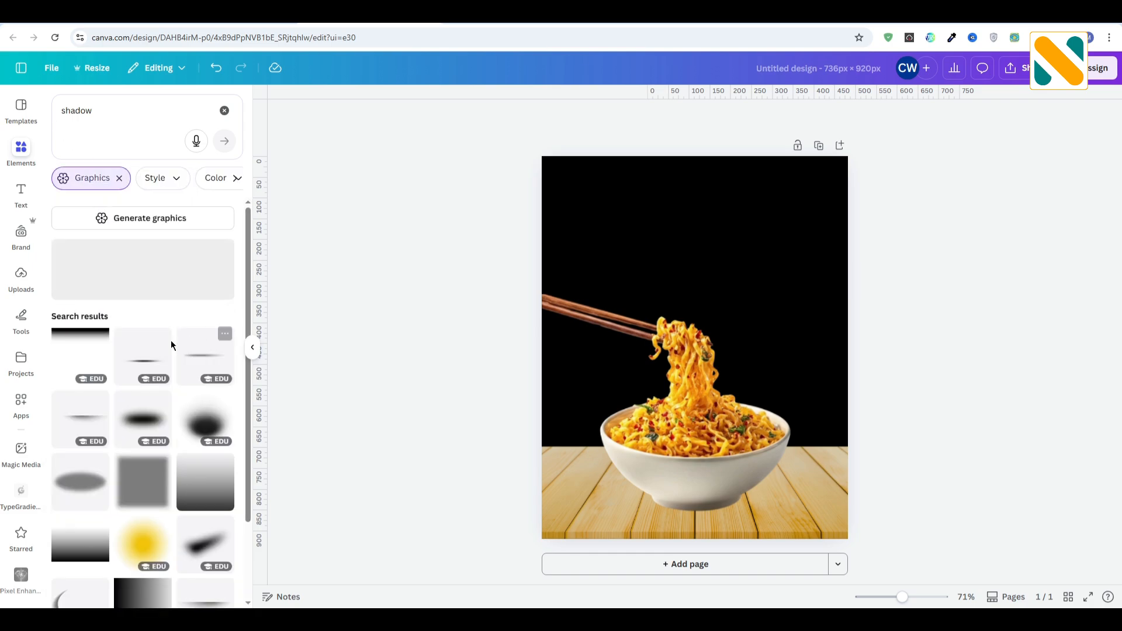
Step: Add the thin dark horizontal shadow graphic, crop its empty upper area and place it centred under the bowl's base
{"action": "left_click", "coordinate": [146, 359]}
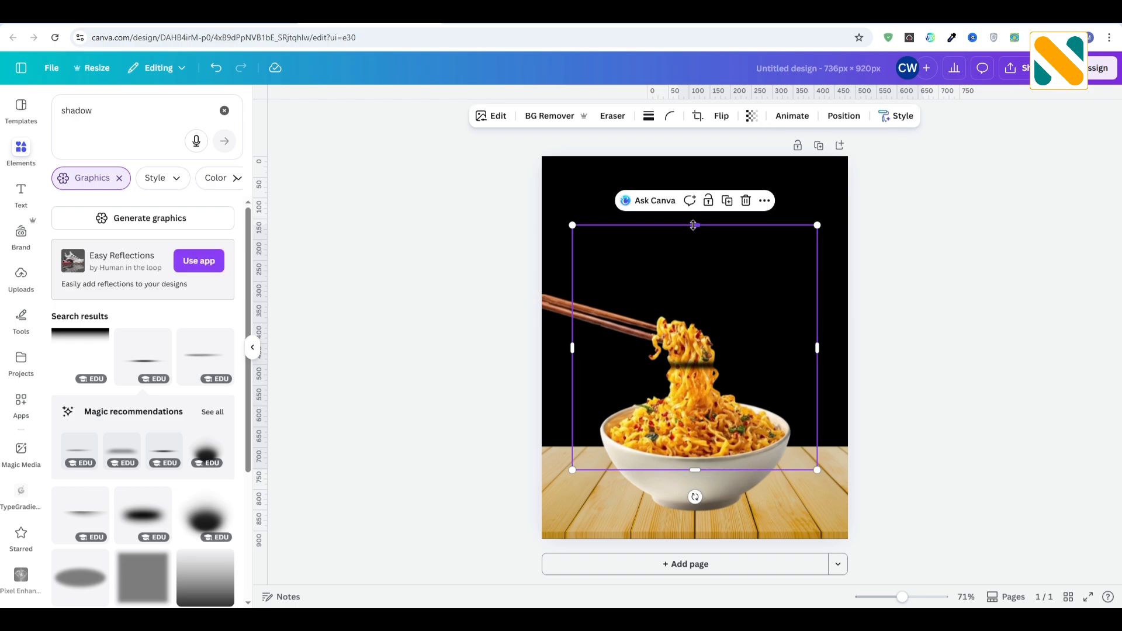
{"action": "left_click_drag", "start_coordinate": [695, 225], "coordinate": [695, 323]}
{"action": "left_click_drag", "start_coordinate": [696, 472], "coordinate": [714, 498]}
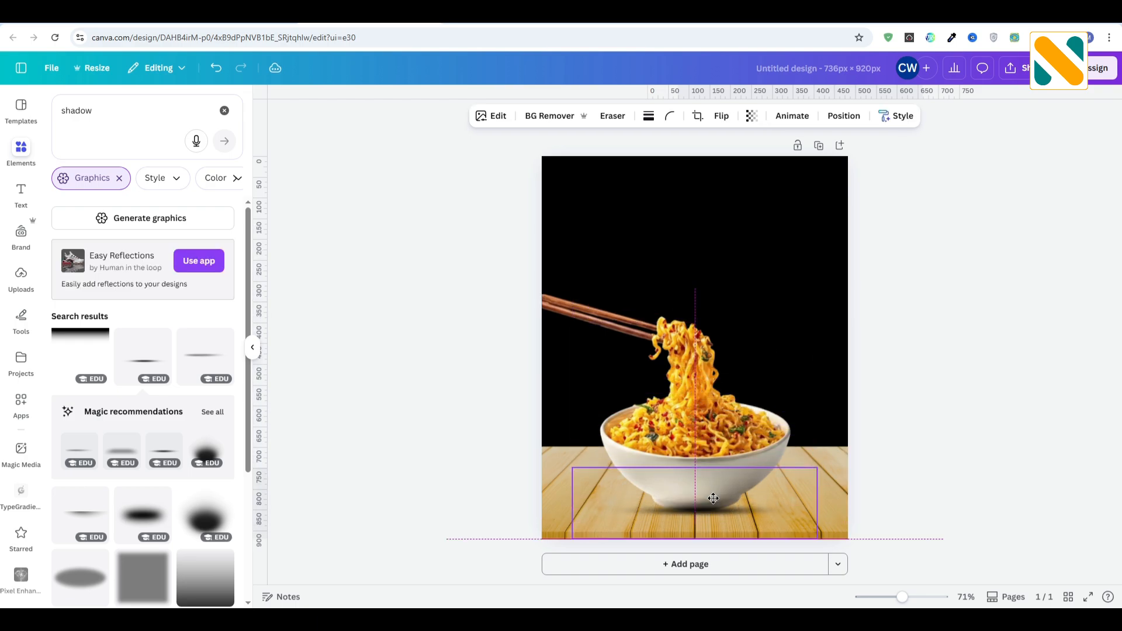
Step: Move the shadow one layer down in the layer order so it sits behind the noodle bowl
{"action": "left_click", "coordinate": [848, 118]}
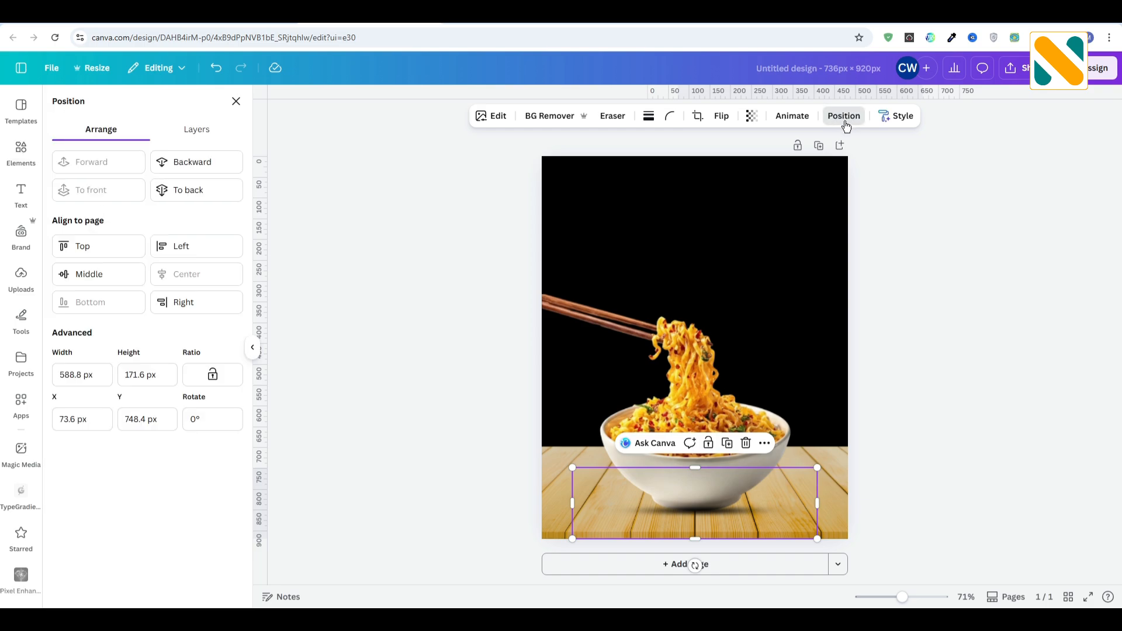
{"action": "left_click", "coordinate": [218, 130]}
{"action": "left_click_drag", "start_coordinate": [165, 203], "coordinate": [167, 249]}
{"action": "left_click", "coordinate": [441, 387]}
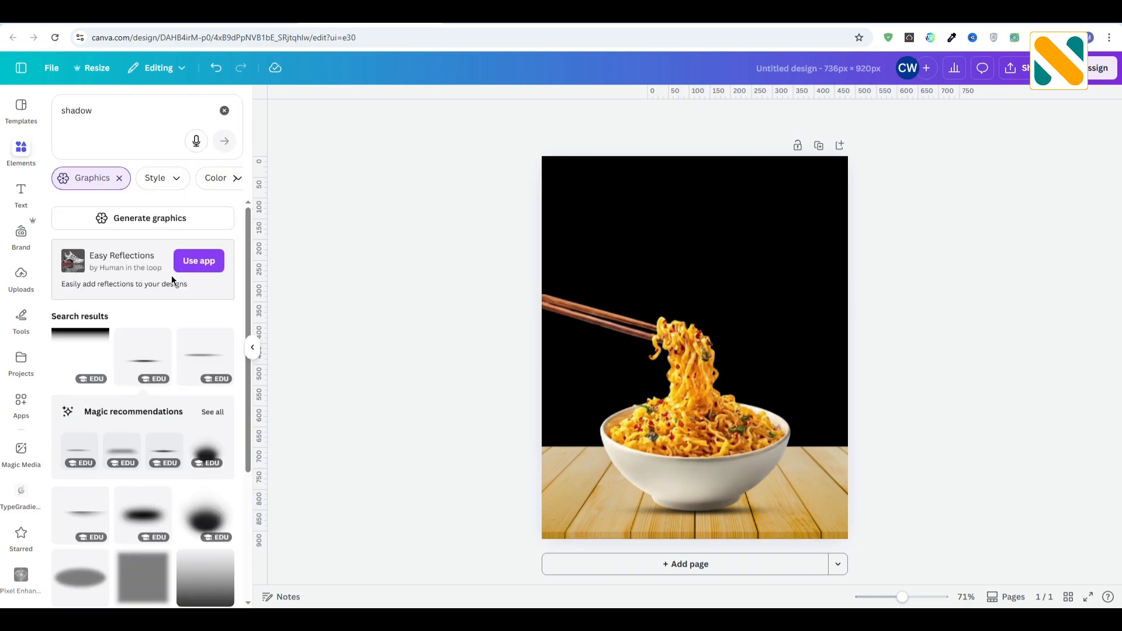
Step: Add a subheading reading "noodles" and place it in the black area above the noodle bowl
{"action": "left_click", "coordinate": [33, 201]}
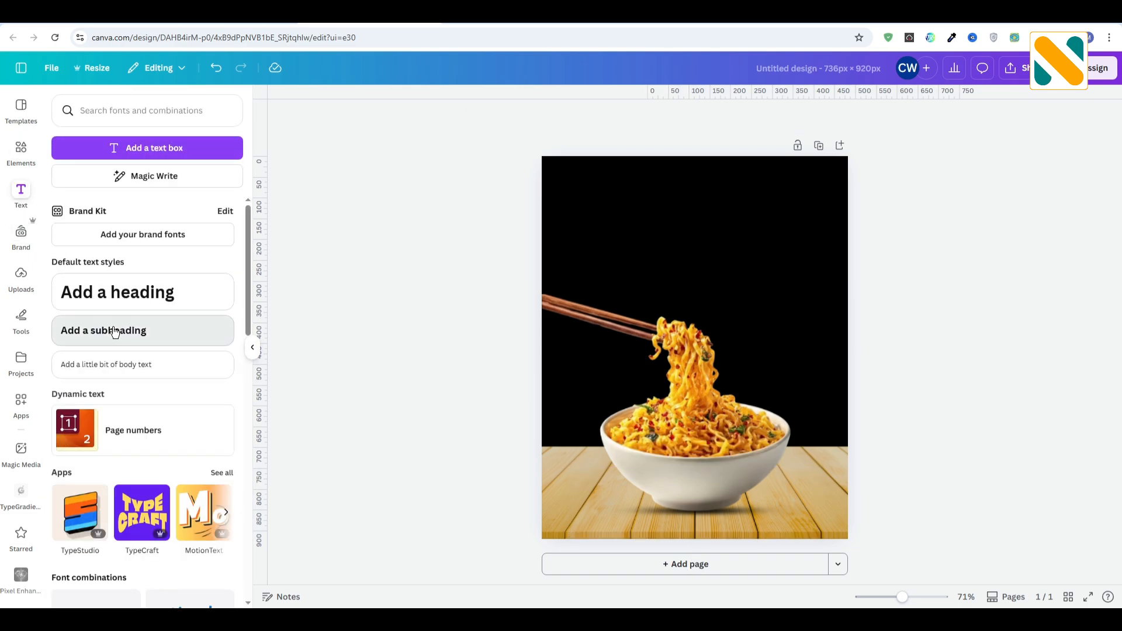
{"action": "left_click", "coordinate": [117, 332]}
{"action": "key", "text": "BackSpace"}
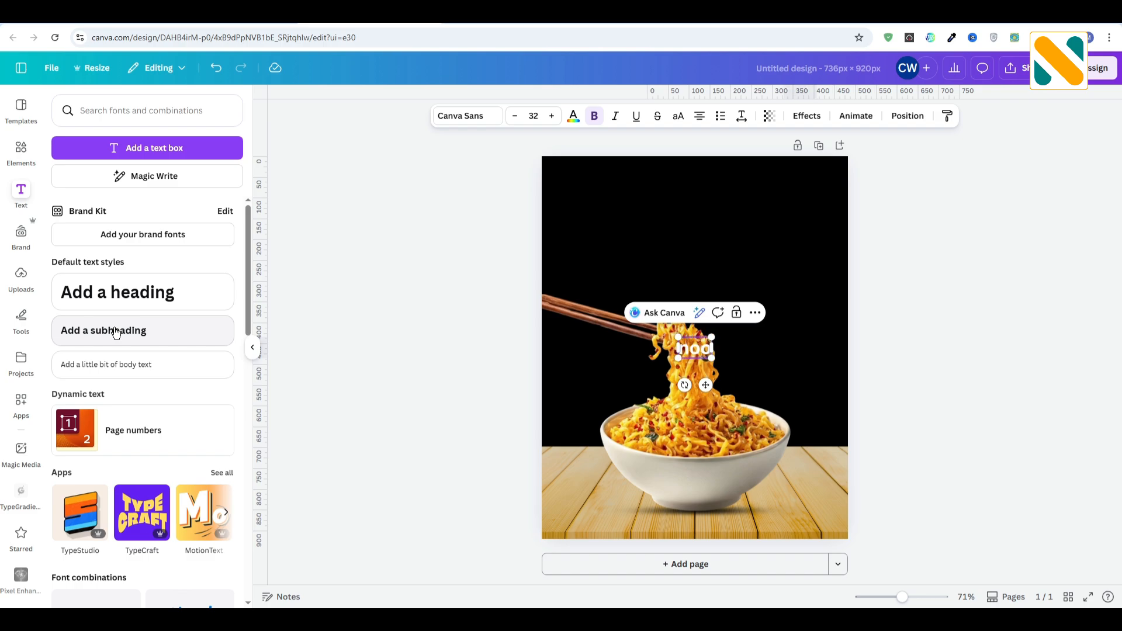
{"action": "type", "text": "noodles"}
{"action": "left_click", "coordinate": [459, 223]}
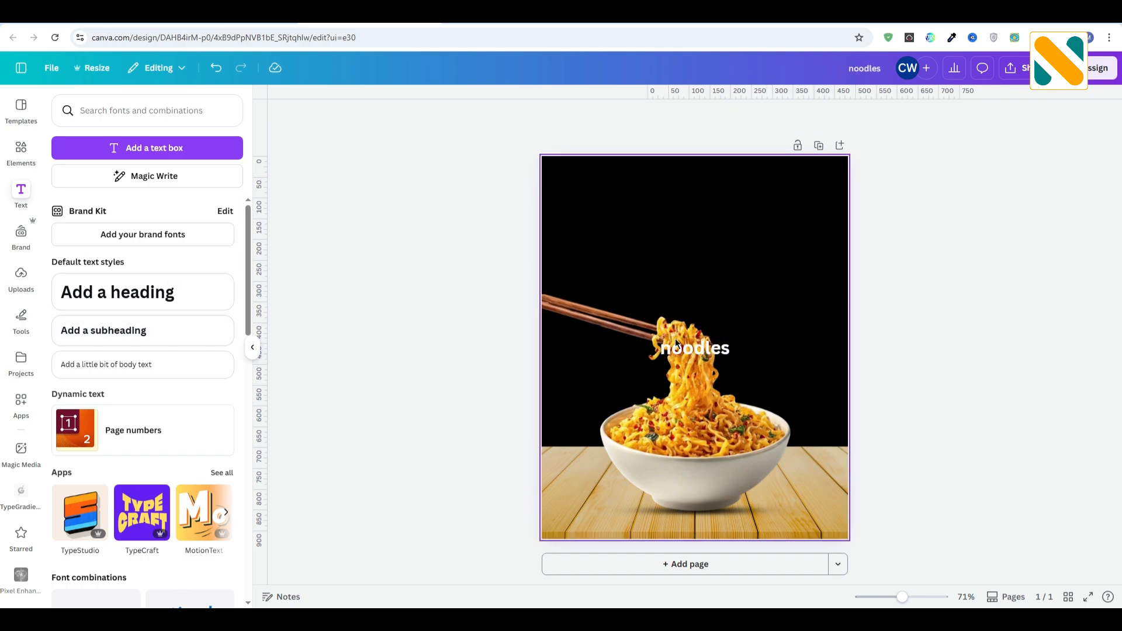
{"action": "left_click_drag", "start_coordinate": [696, 358], "coordinate": [686, 245]}
Step: Change the "noodles" text's font to HK Modular
{"action": "left_click", "coordinate": [468, 115]}
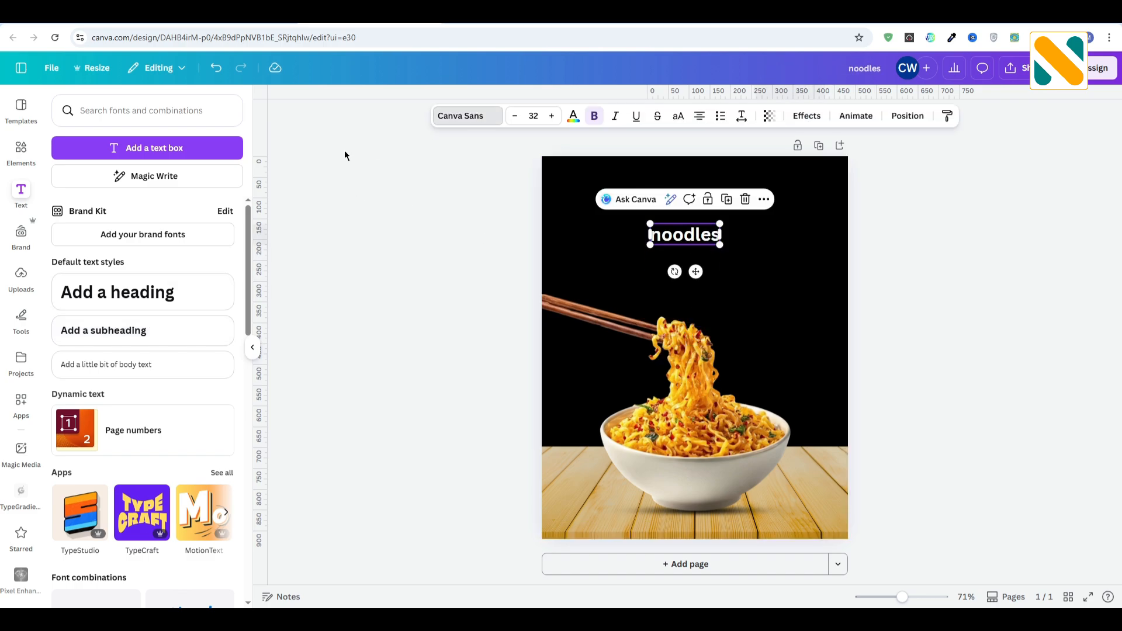
{"action": "left_click", "coordinate": [170, 158]}
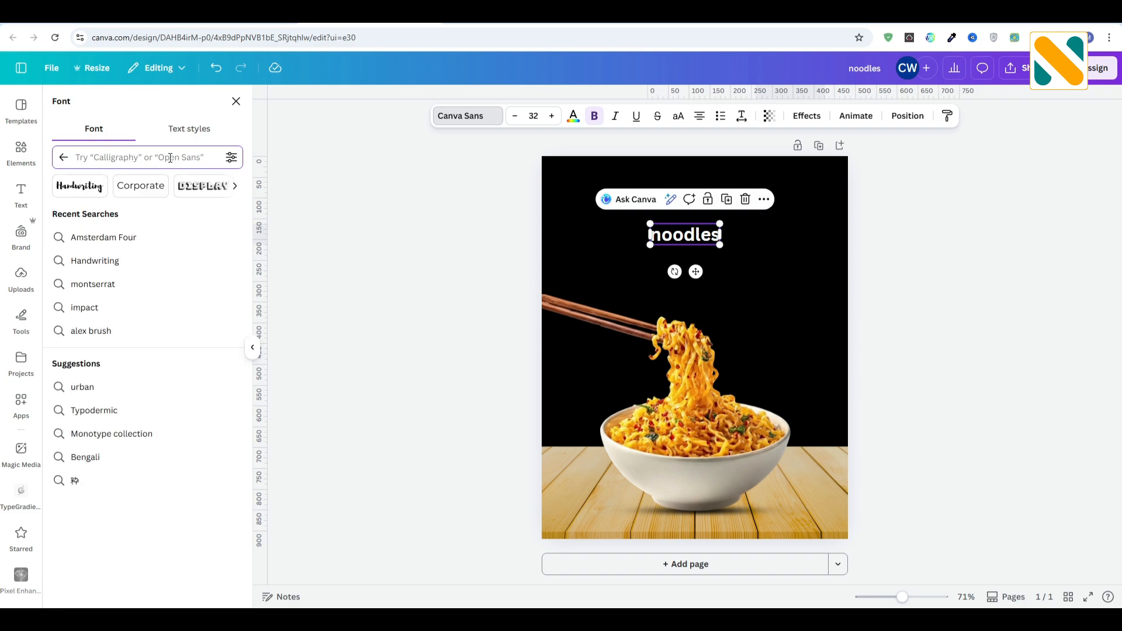
{"action": "type", "text": "hk modular"}
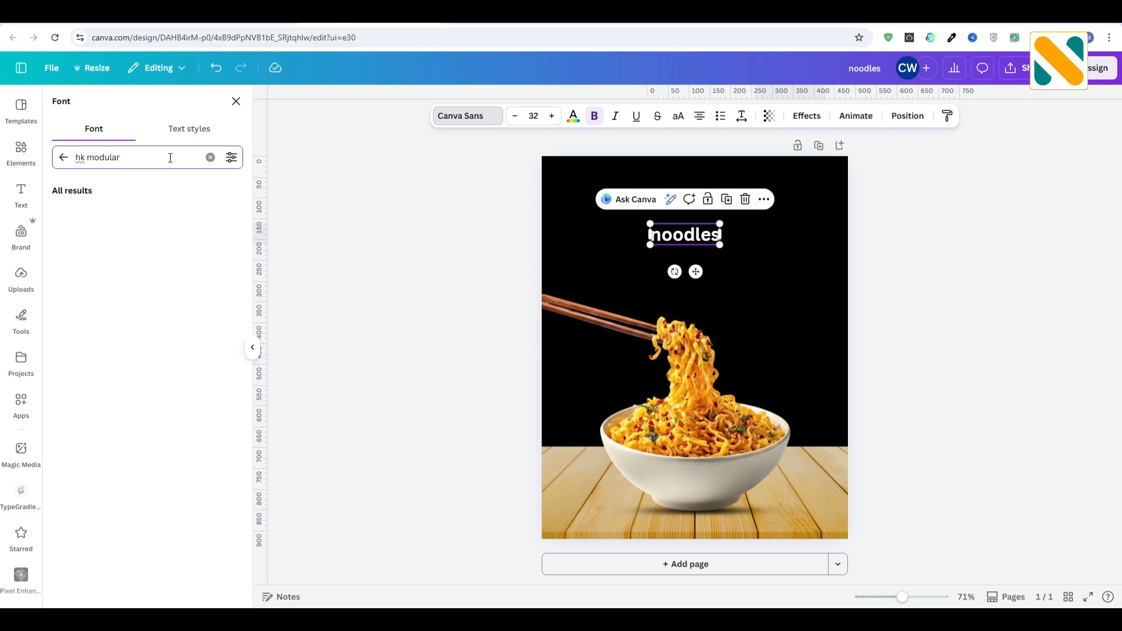
{"action": "left_click", "coordinate": [147, 213]}
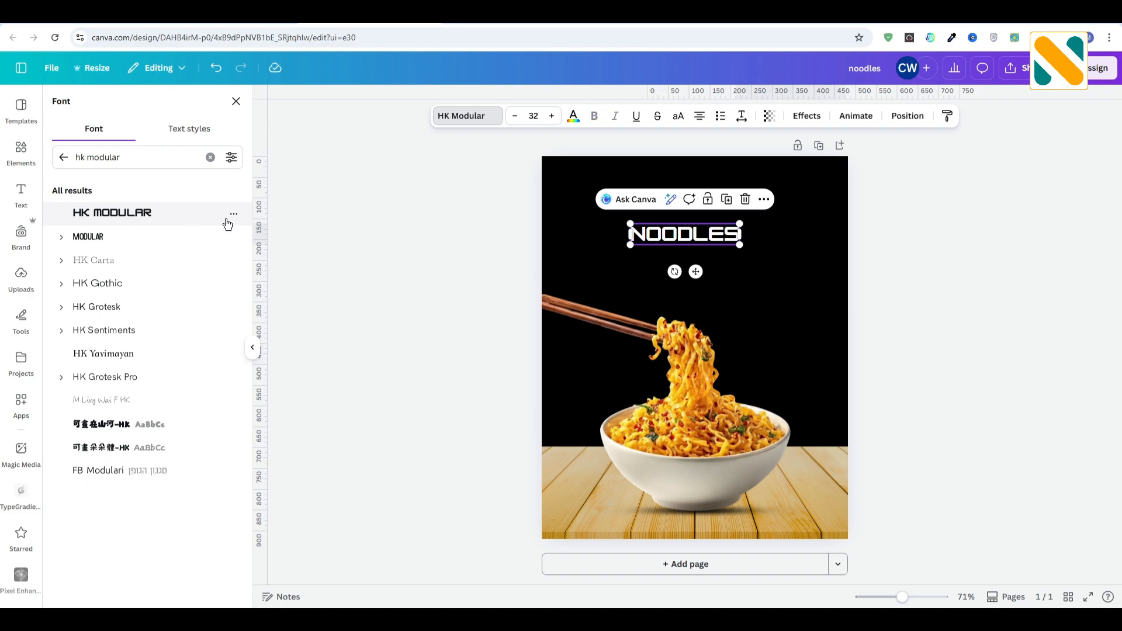
Step: Enlarge the "NOODLES" text to size 77.6 and centre it along the poster's upper edge
{"action": "left_click_drag", "start_coordinate": [662, 233], "coordinate": [595, 186]}
{"action": "left_click_drag", "start_coordinate": [674, 197], "coordinate": [823, 234]}
{"action": "left_click_drag", "start_coordinate": [749, 207], "coordinate": [750, 193]}
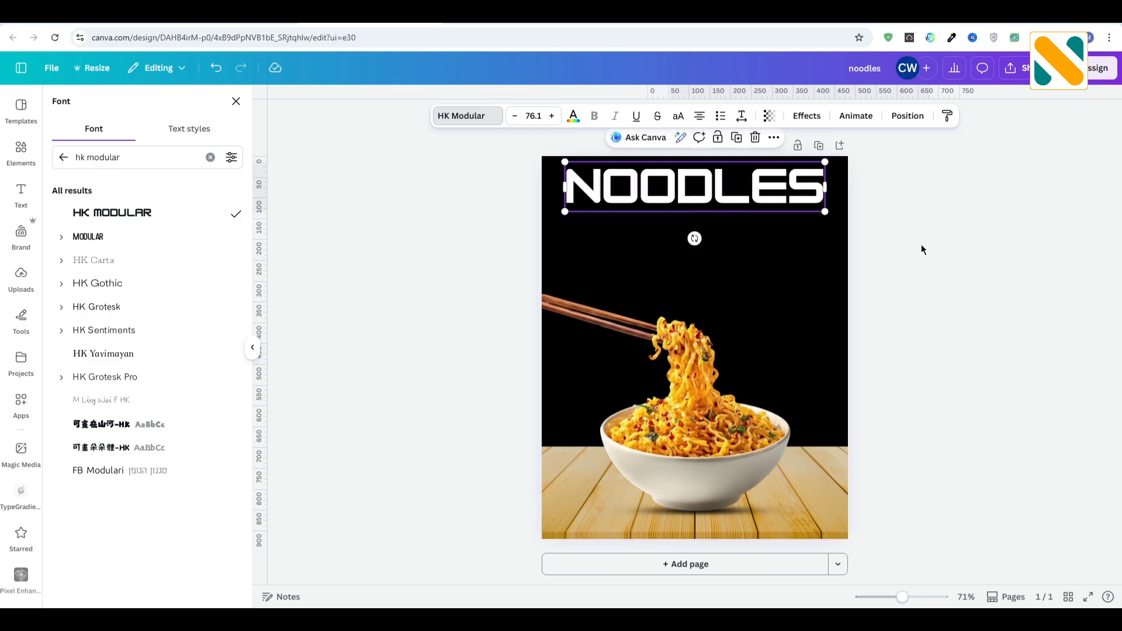
{"action": "left_click", "coordinate": [923, 246]}
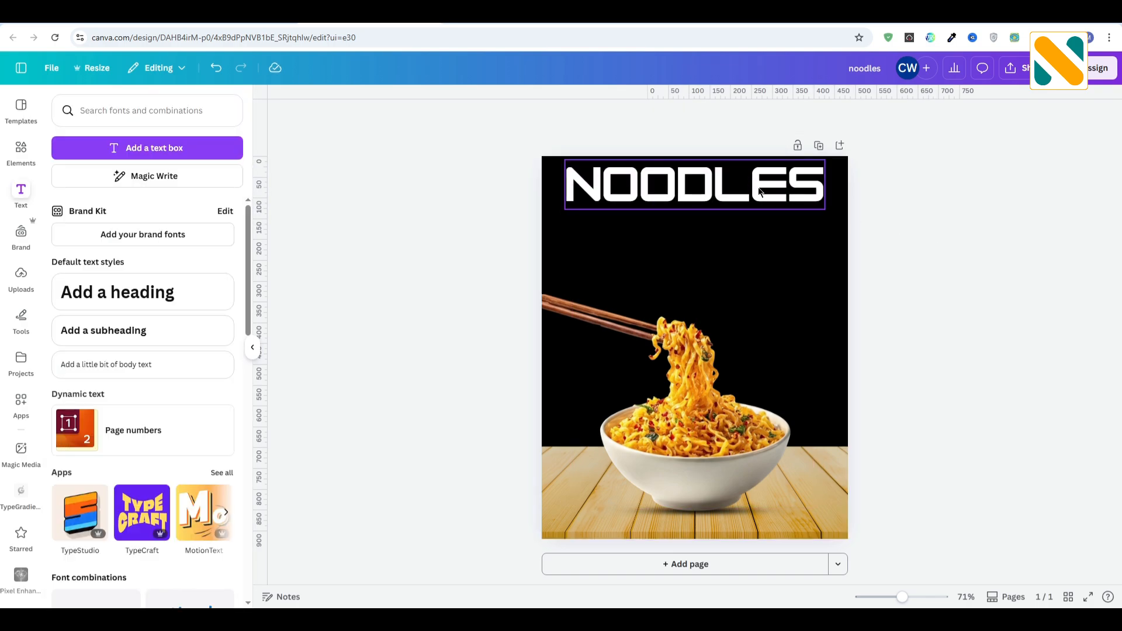
{"action": "left_click", "coordinate": [762, 193]}
{"action": "left_click_drag", "start_coordinate": [565, 209], "coordinate": [560, 212]}
{"action": "left_click_drag", "start_coordinate": [648, 197], "coordinate": [648, 198]}
Step: Lower the "NOODLES" text's opacity to make it a faint dark grey against the black background
{"action": "left_click", "coordinate": [770, 116]}
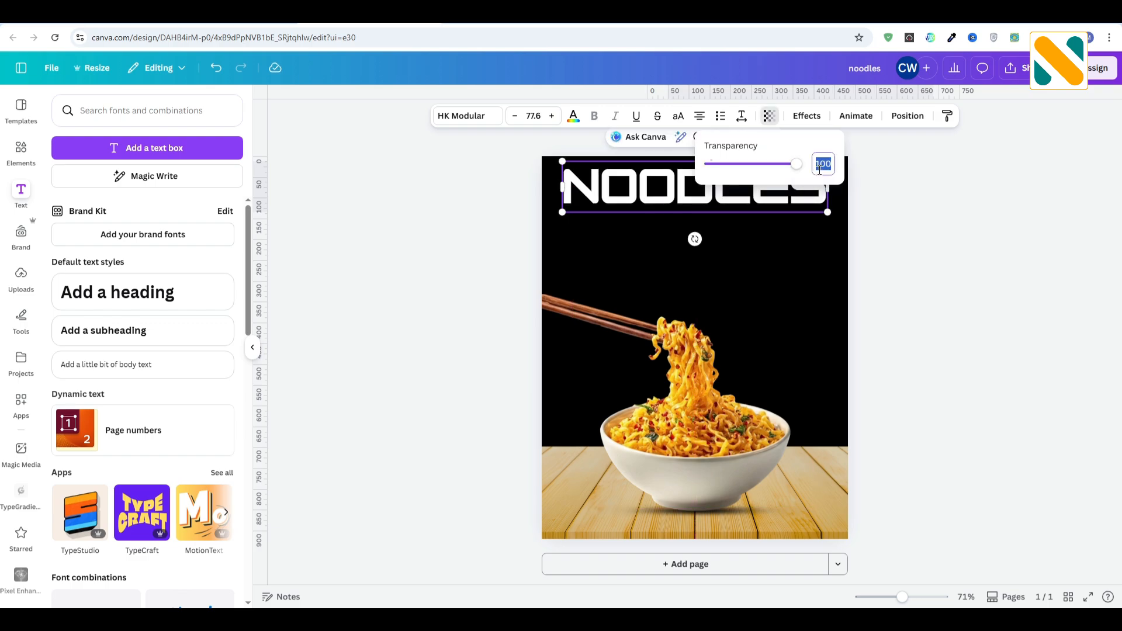
{"action": "key", "text": "Return"}
{"action": "left_click", "coordinate": [1007, 260]}
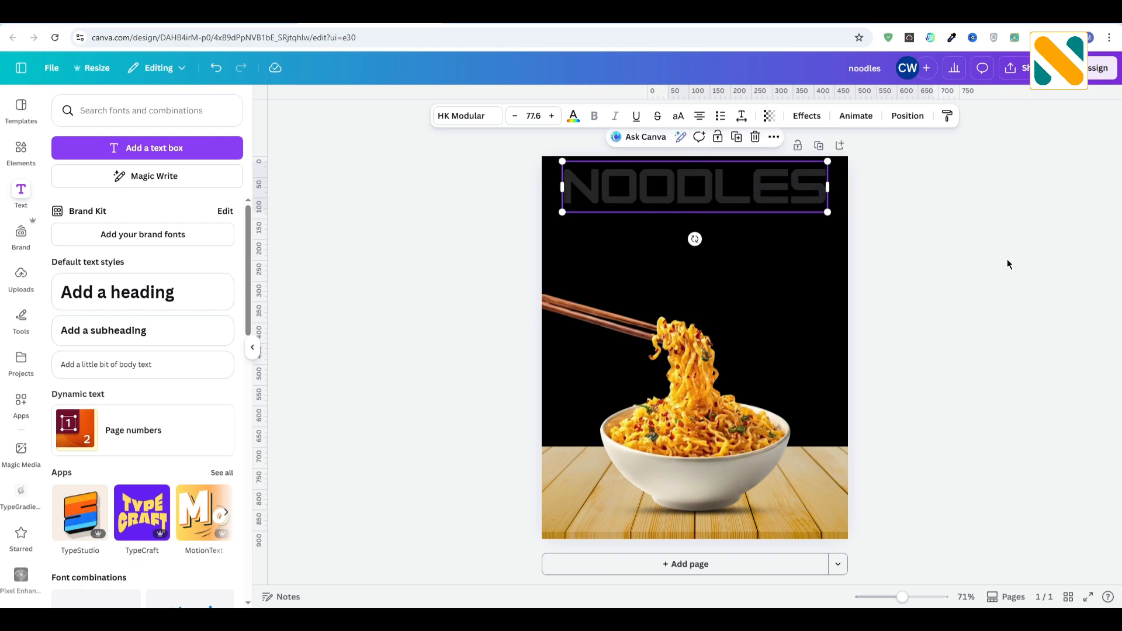
Step: Duplicate the faint "NOODLES" text five times, stacking the copies evenly below one another down to the wooden table
{"action": "left_click", "coordinate": [713, 208]}
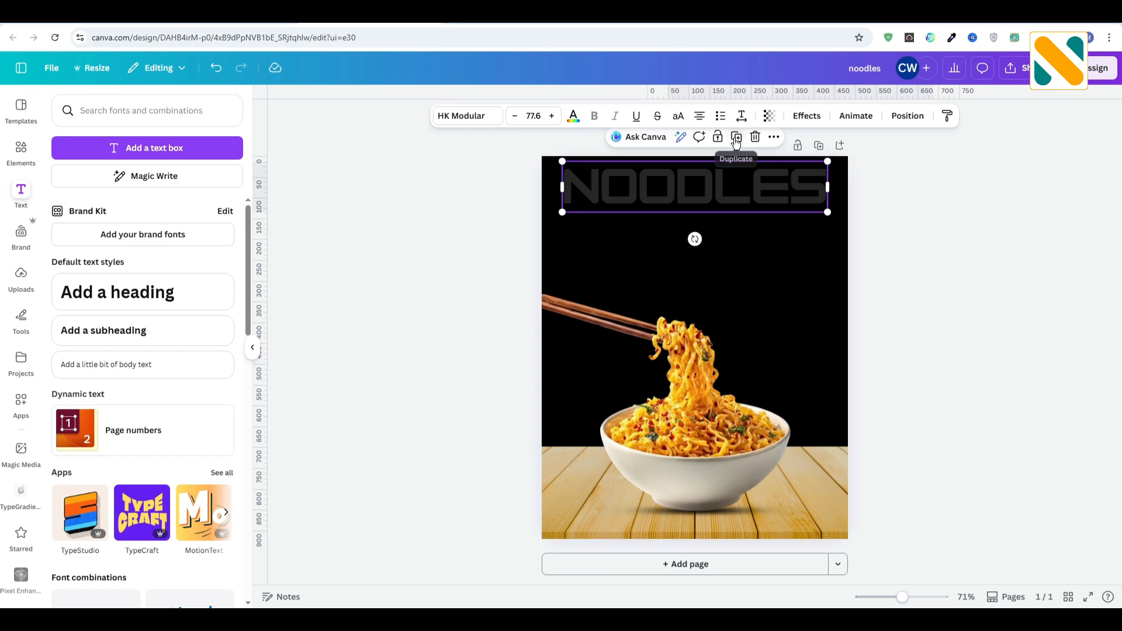
{"action": "left_click", "coordinate": [736, 136]}
{"action": "left_click_drag", "start_coordinate": [705, 201], "coordinate": [702, 239]}
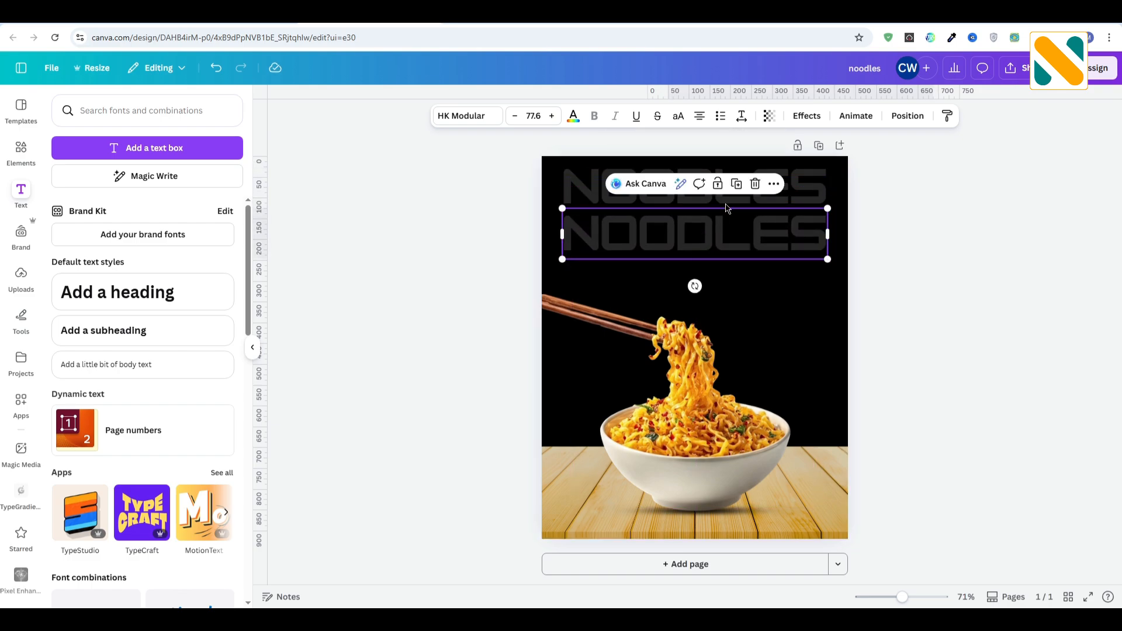
{"action": "left_click", "coordinate": [737, 190]}
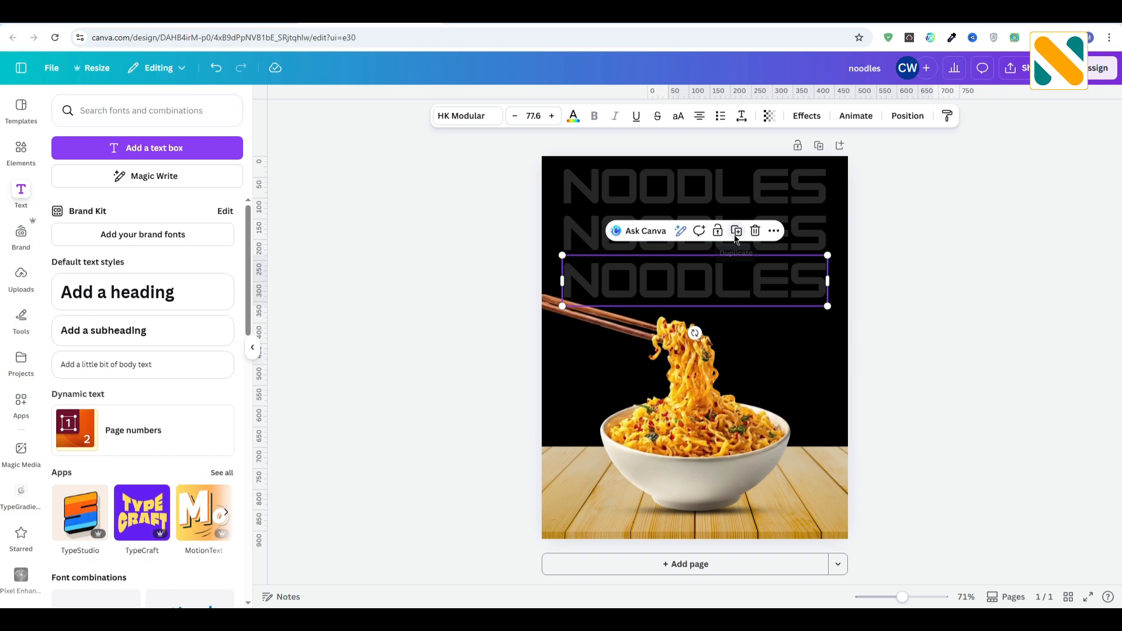
{"action": "left_click", "coordinate": [736, 233]}
{"action": "left_click", "coordinate": [736, 279]}
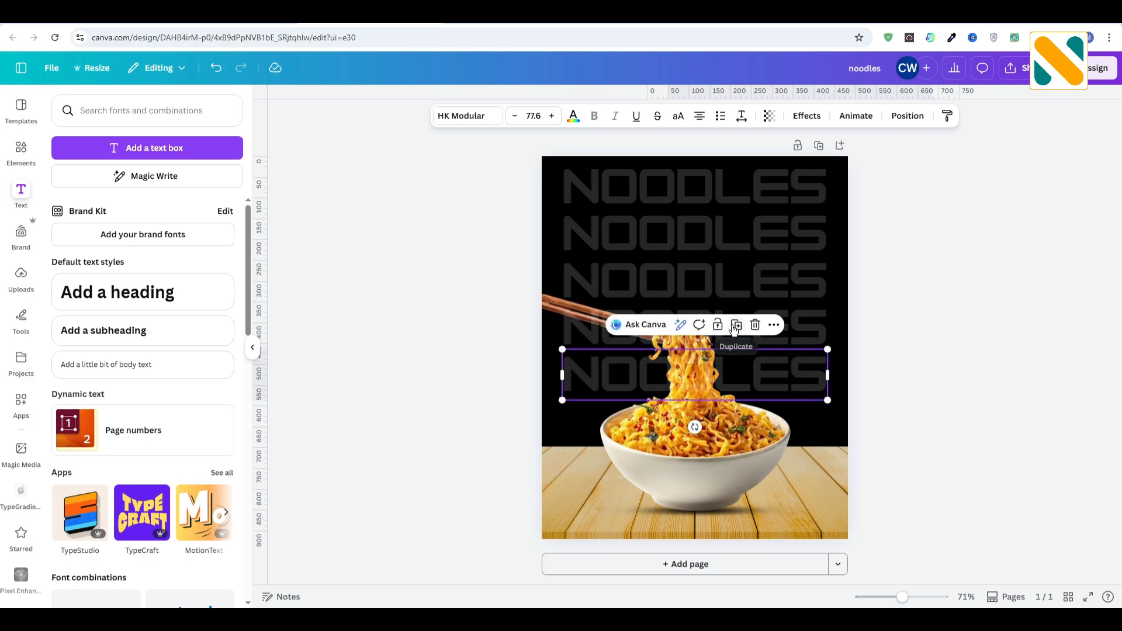
{"action": "left_click", "coordinate": [736, 326]}
{"action": "left_click", "coordinate": [942, 345]}
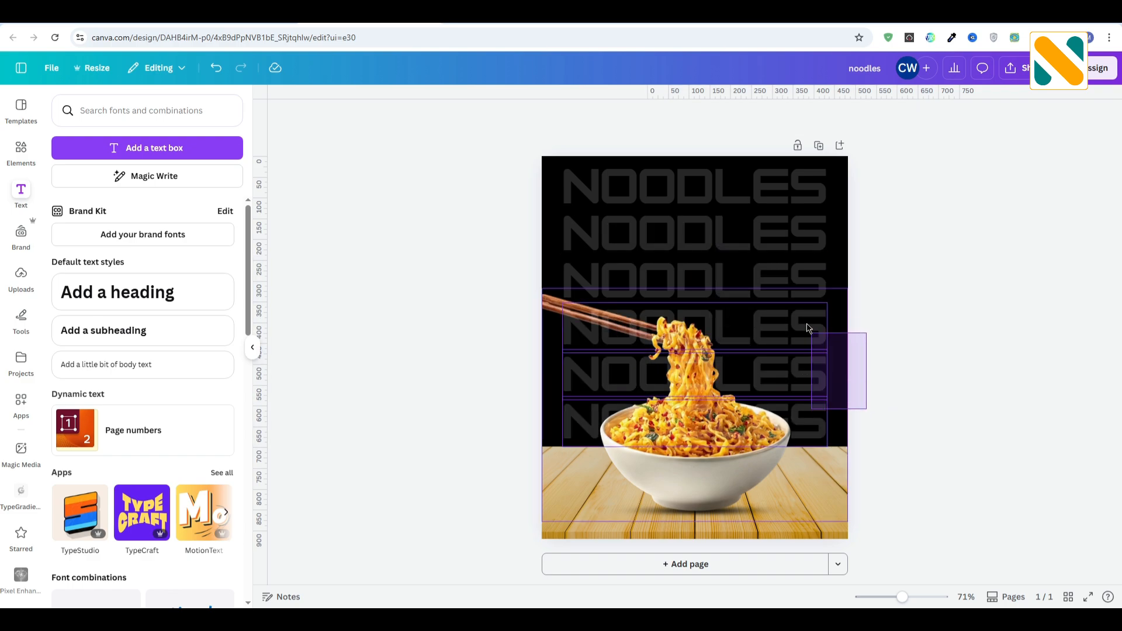
Step: Group the six faint "NOODLES" texts and move the group behind the noodle bowl in the layer order
{"action": "left_click", "coordinate": [821, 194]}
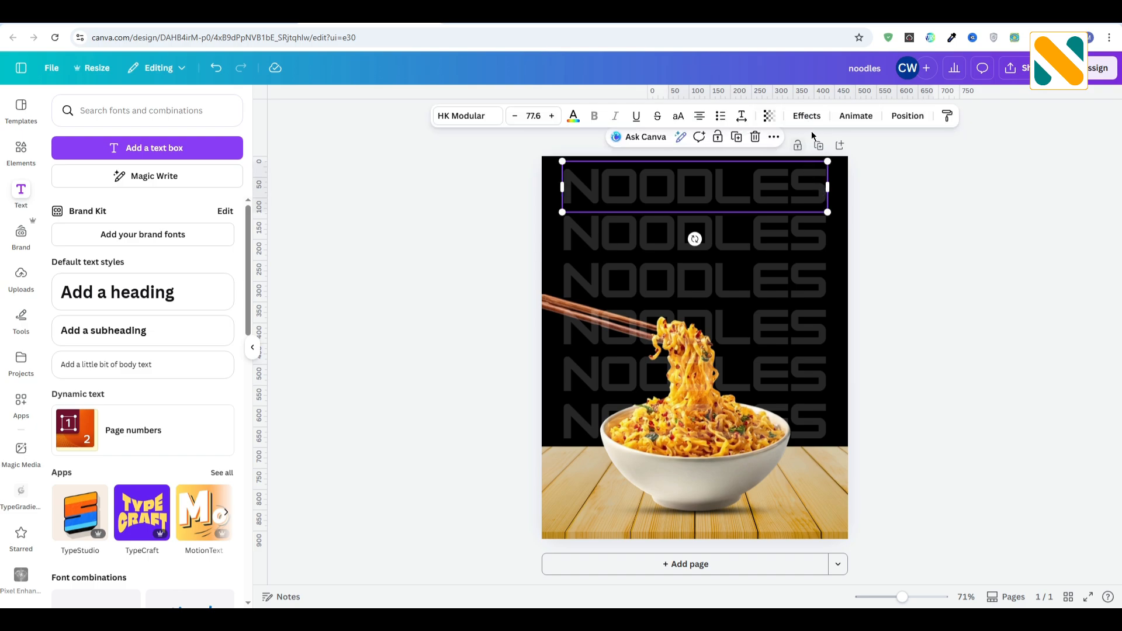
{"action": "left_click", "coordinate": [904, 119]}
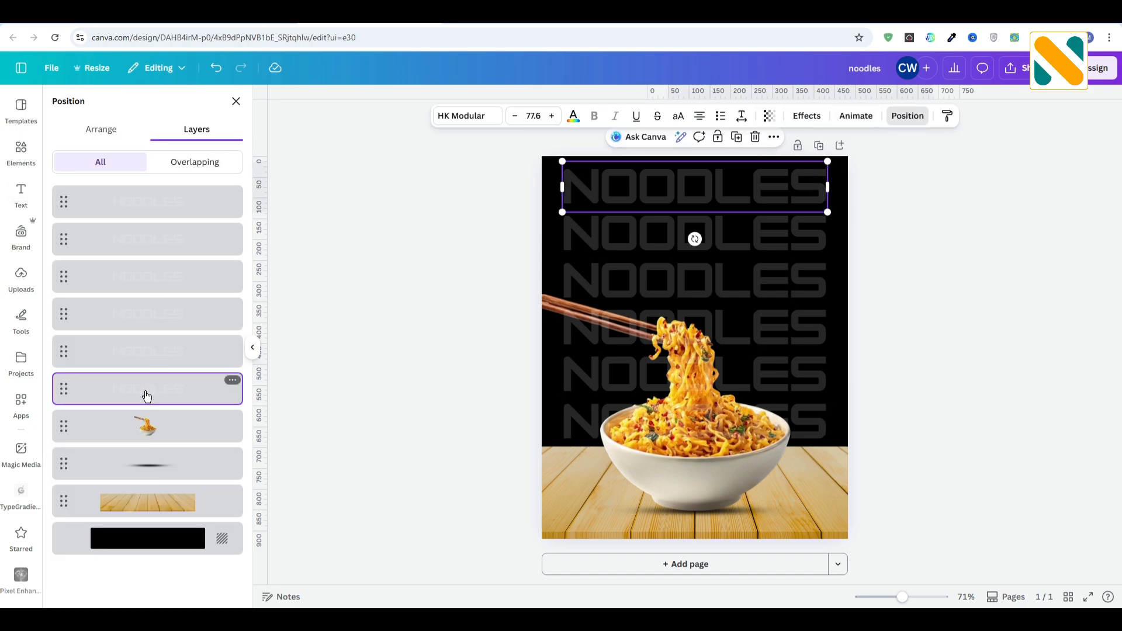
{"action": "left_click", "coordinate": [143, 354], "text": "shift"}
{"action": "left_click", "coordinate": [146, 314], "text": "shift"}
{"action": "left_click", "coordinate": [148, 277], "text": "shift"}
{"action": "left_click", "coordinate": [152, 242], "text": "shift"}
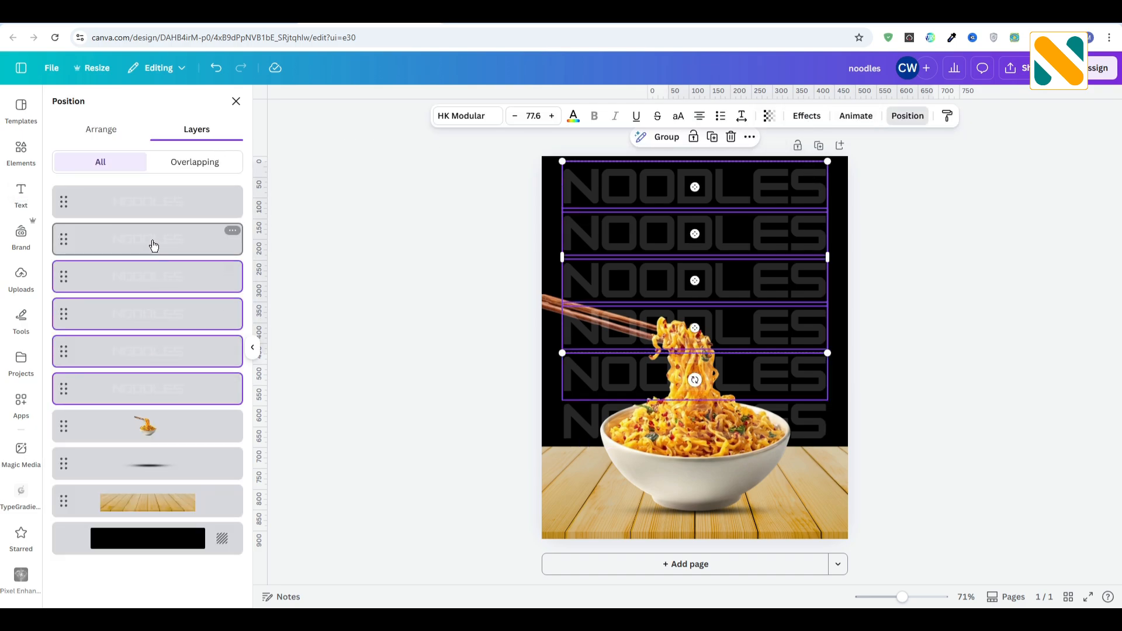
{"action": "left_click", "coordinate": [153, 209], "text": "shift"}
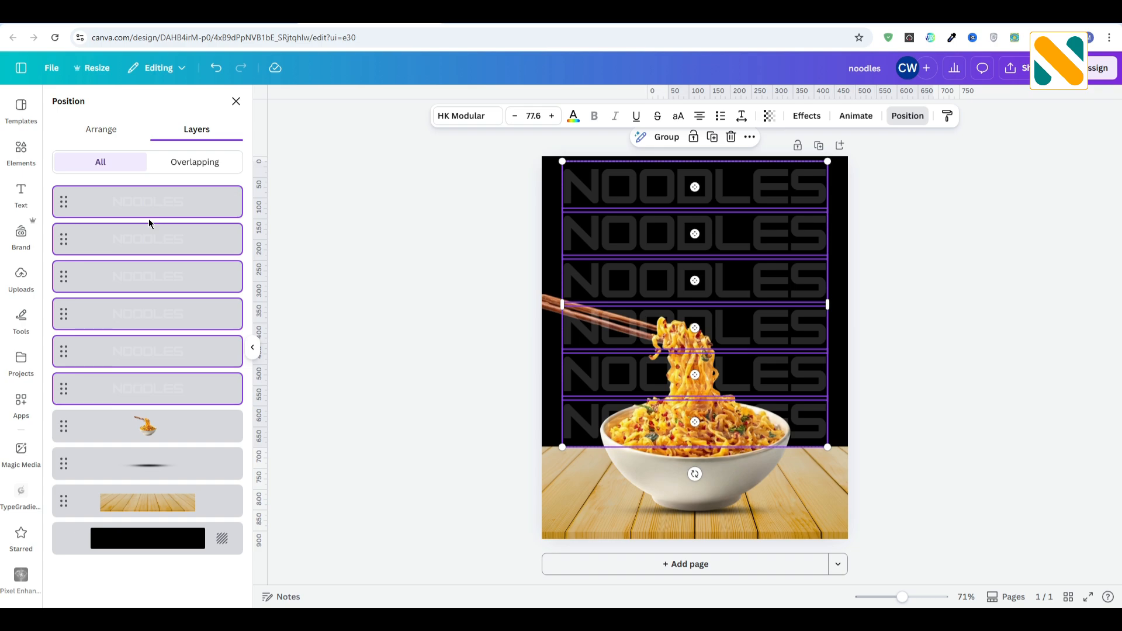
{"action": "left_click", "coordinate": [665, 138]}
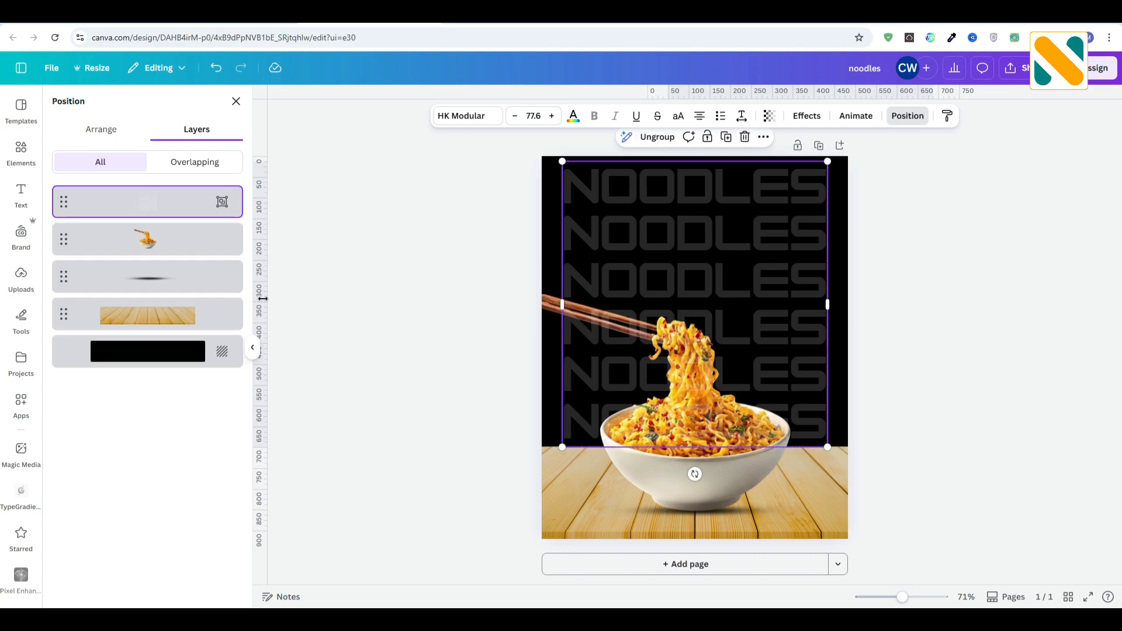
{"action": "mouse_move", "coordinate": [116, 221]}
{"action": "left_mouse_down"}
{"action": "mouse_move", "coordinate": [116, 295]}
{"action": "mouse_move", "coordinate": [113, 242]}
{"action": "left_mouse_up"}
{"action": "left_click", "coordinate": [425, 305]}
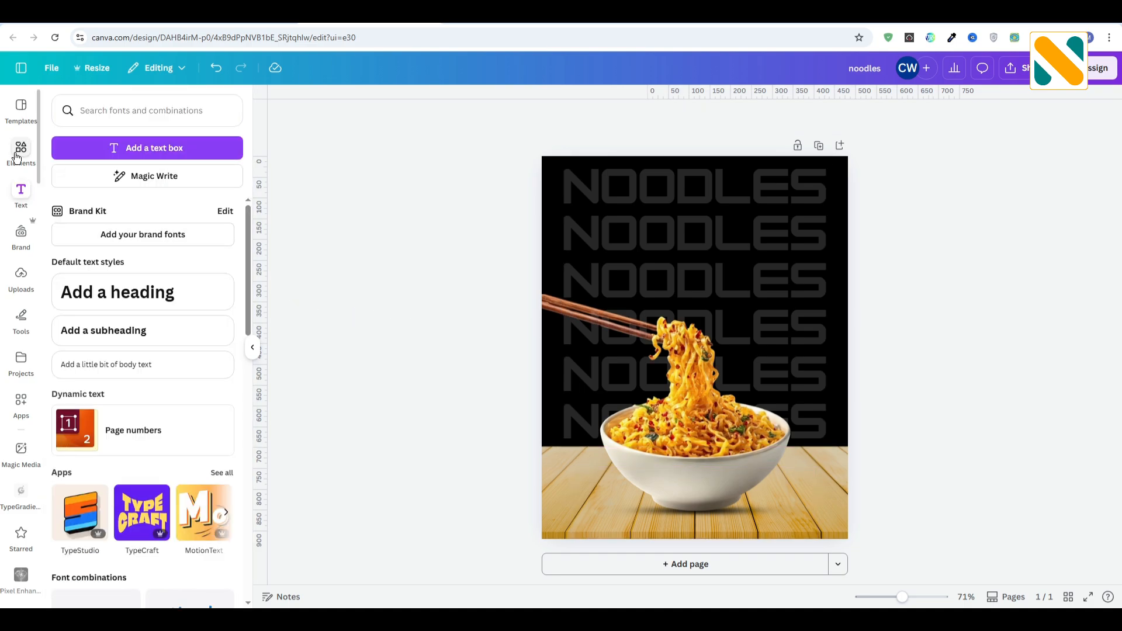
Step: Add a subheading reading "Chilly Garlic" and place it between the first two background "NOODLES" rows
{"action": "left_click", "coordinate": [123, 332]}
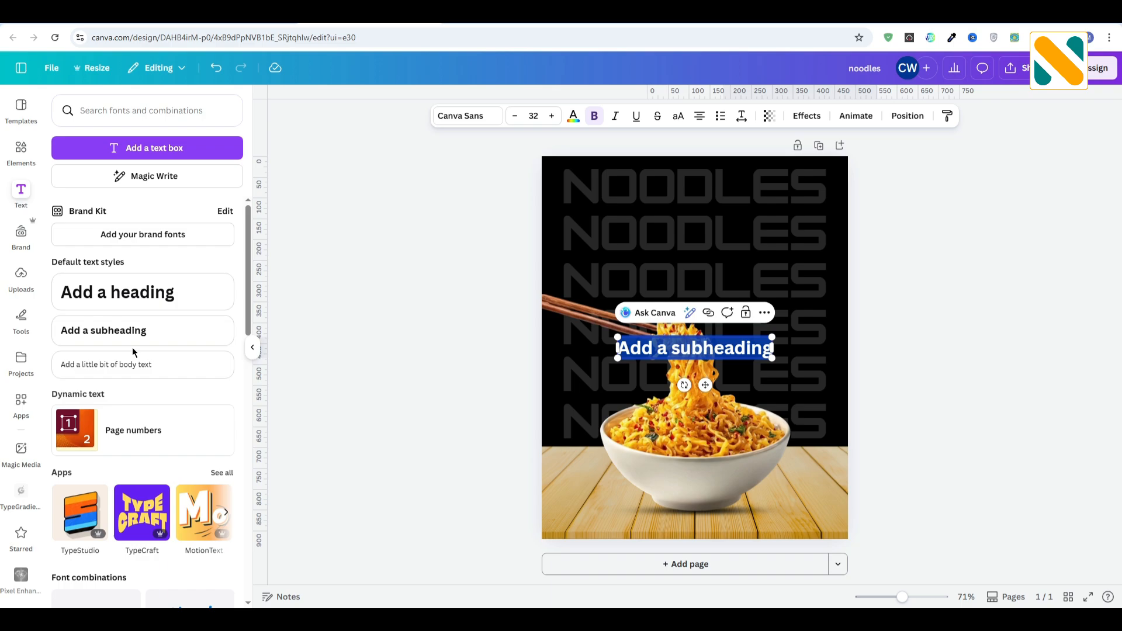
{"action": "key", "text": "BackSpace"}
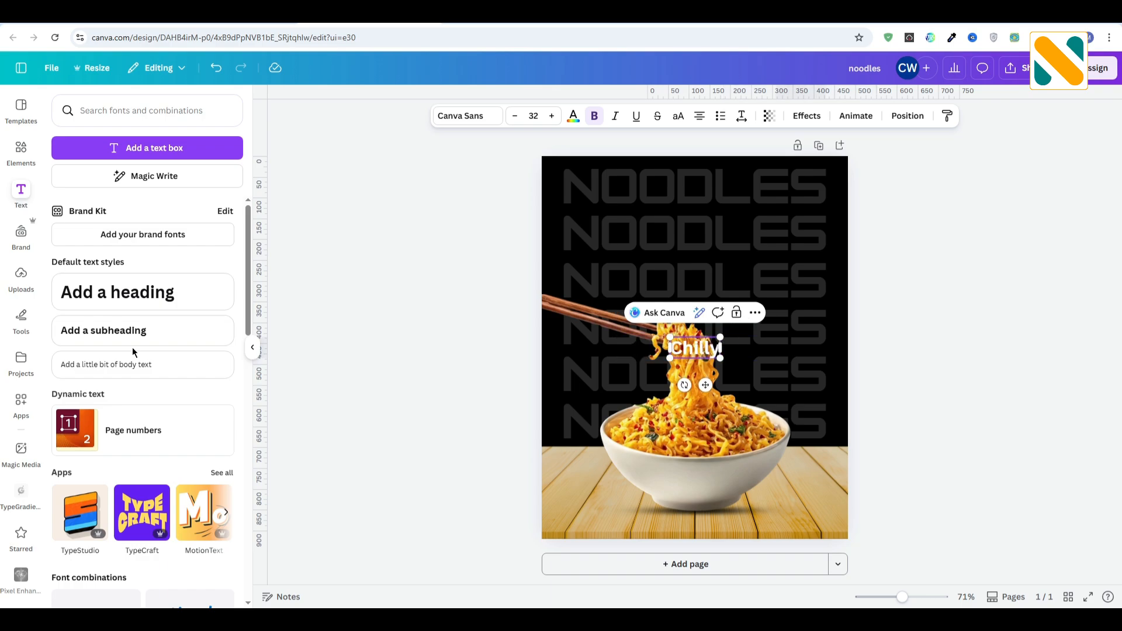
{"action": "type", "text": "Chilly Garlic"}
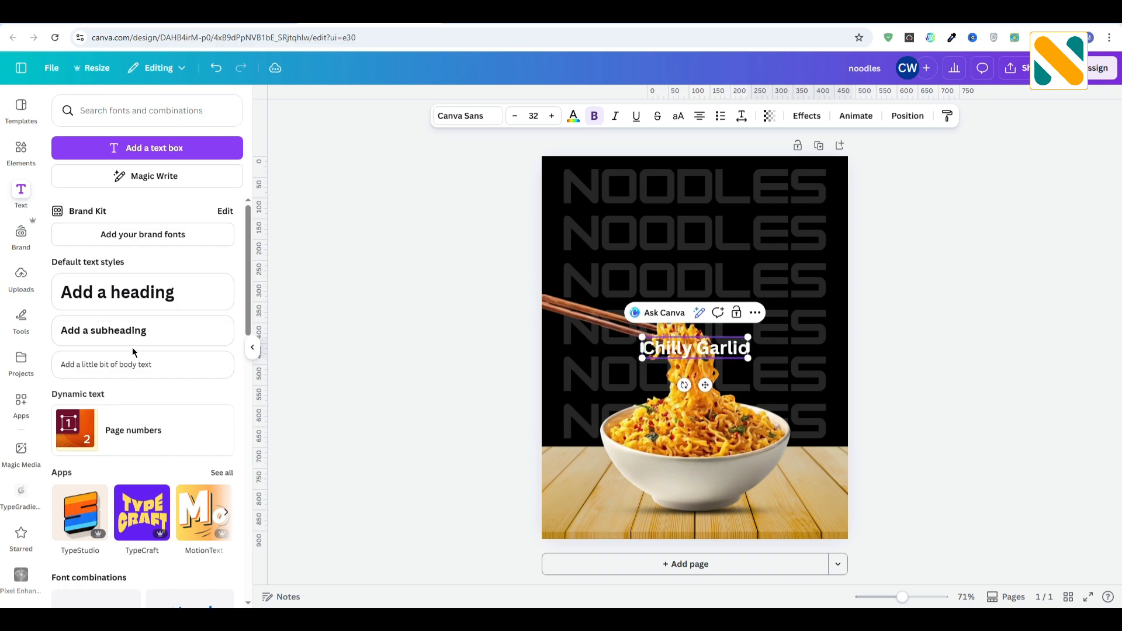
{"action": "left_click", "coordinate": [379, 351]}
{"action": "left_click_drag", "start_coordinate": [722, 347], "coordinate": [705, 208]}
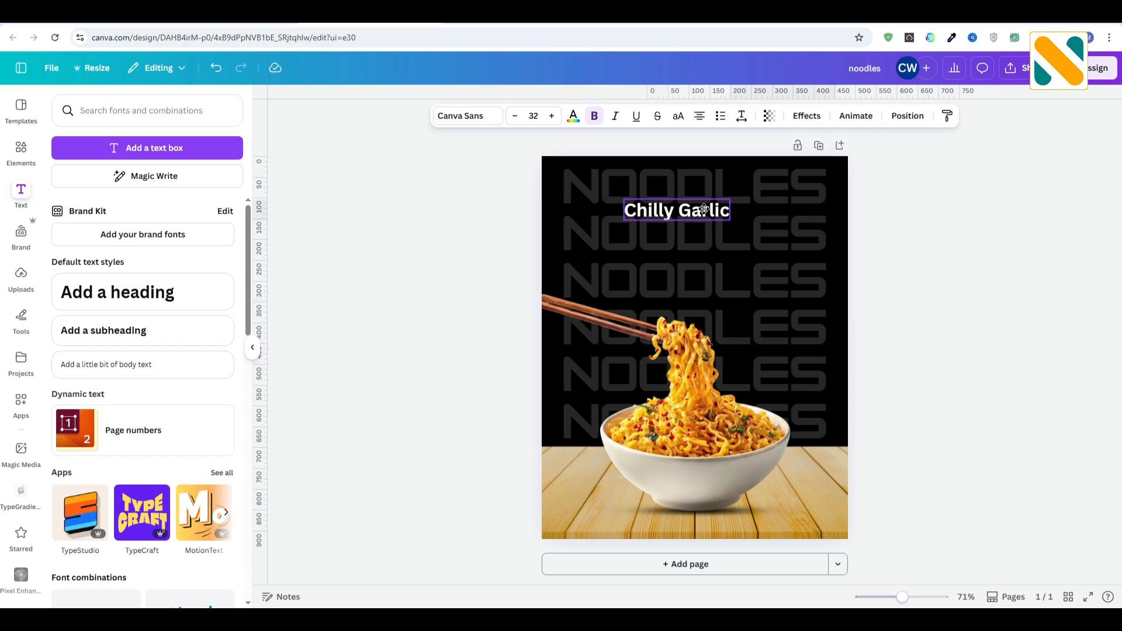
Step: Change the "Chilly Garlic" text's font to Amsterdam Four and enlarge it to size 42.1
{"action": "key", "text": "alt+Tab"}
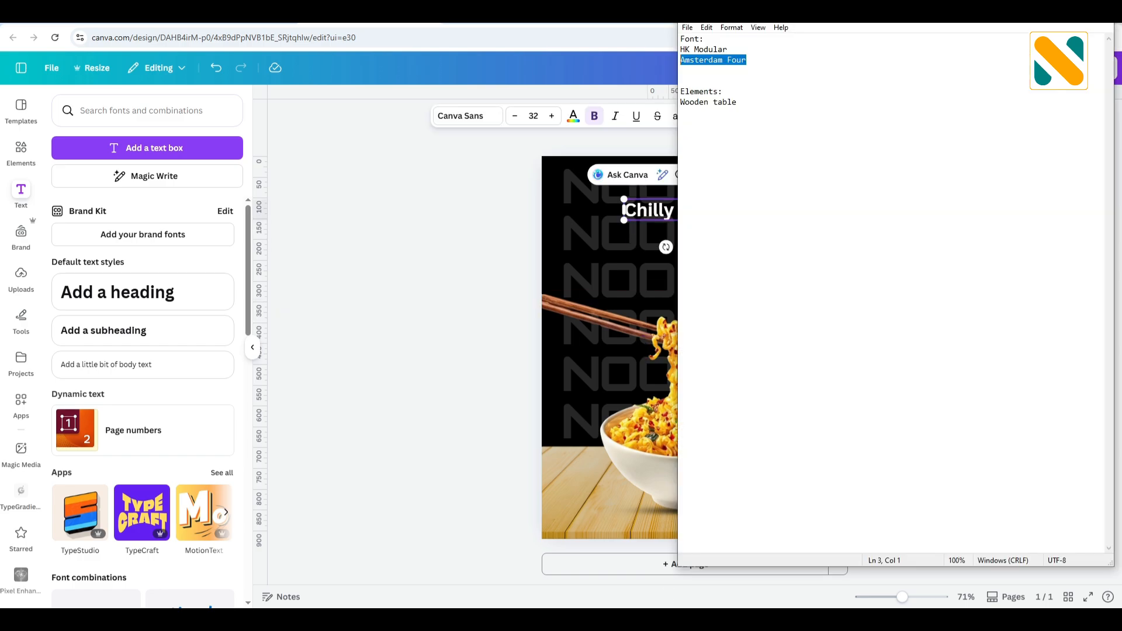
{"action": "key", "text": "alt+Tab"}
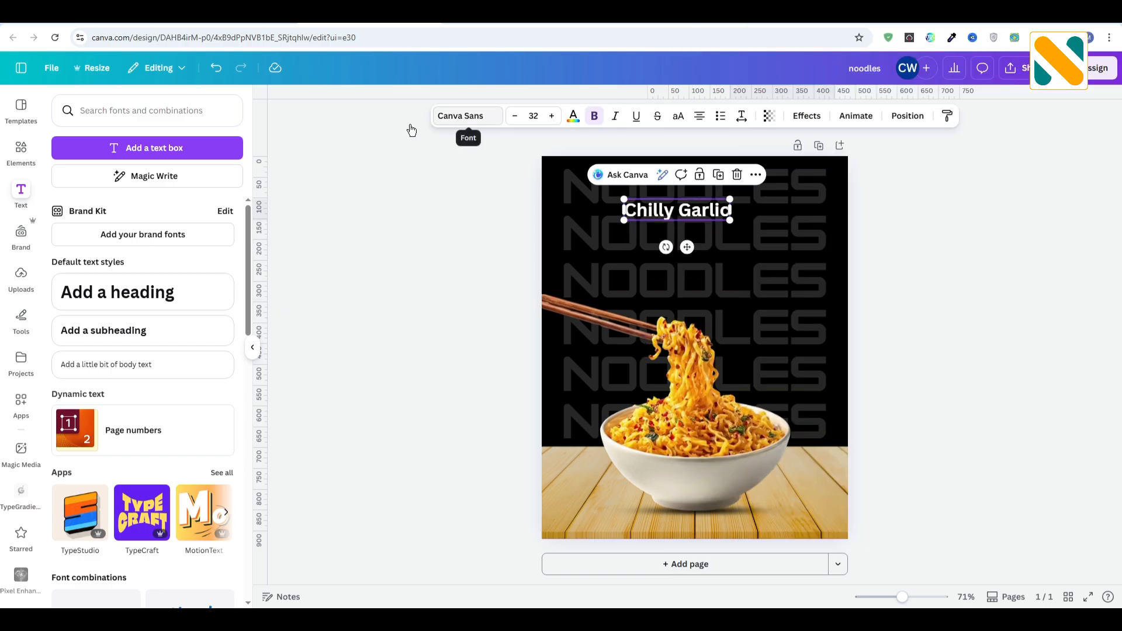
{"action": "left_click", "coordinate": [462, 116]}
{"action": "left_click_drag", "start_coordinate": [125, 157], "coordinate": [64, 157]}
{"action": "type", "text": "Amsterdam Four"}
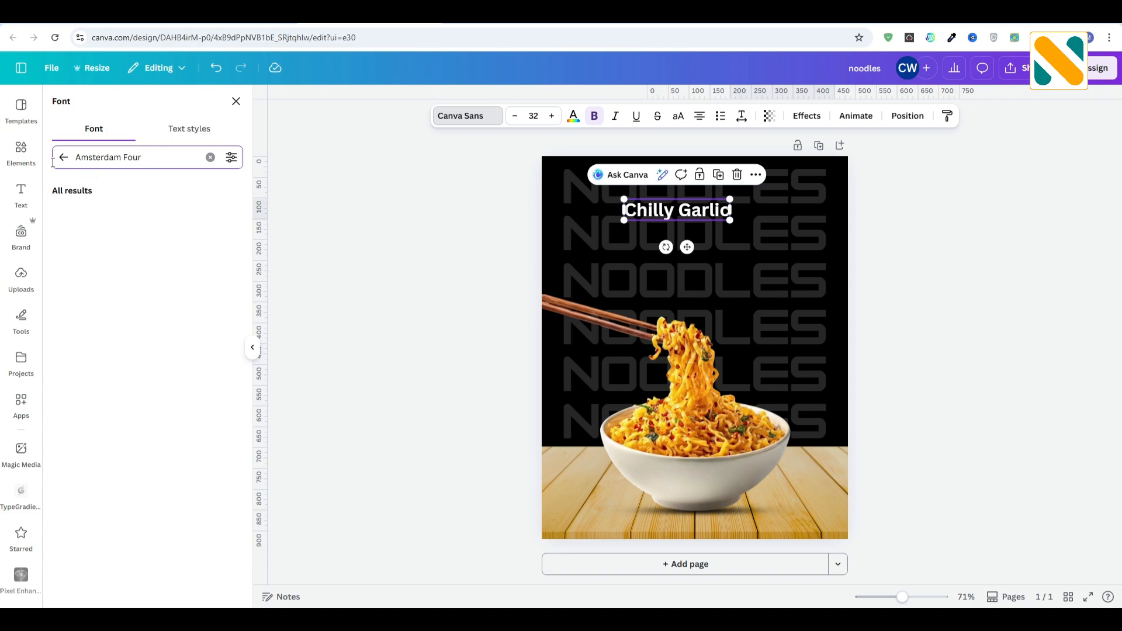
{"action": "left_click", "coordinate": [124, 215]}
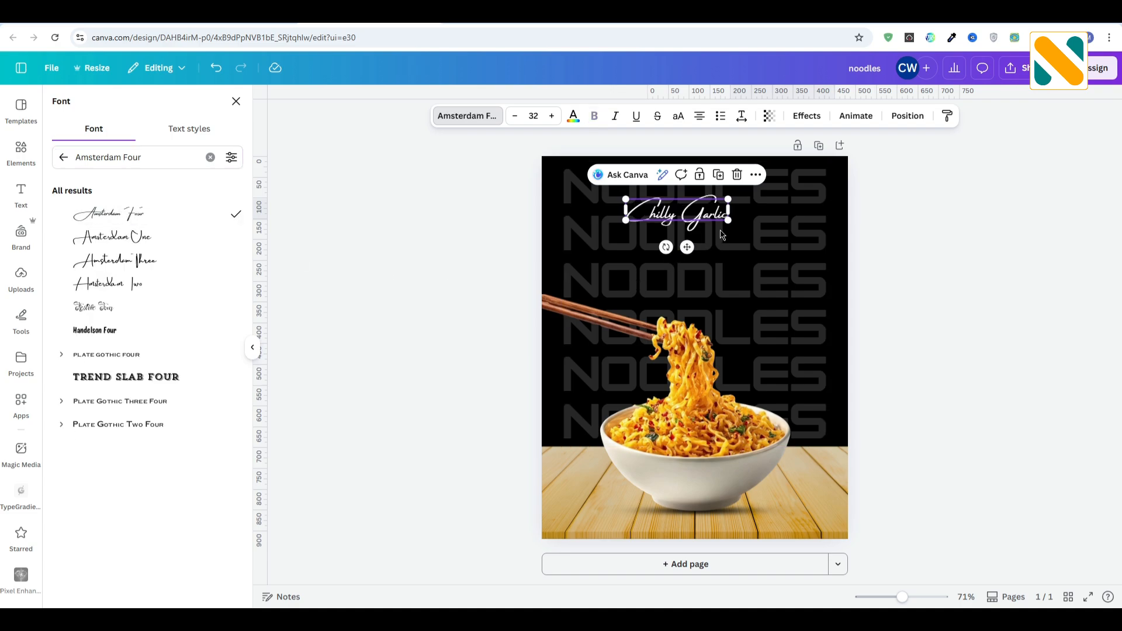
{"action": "left_click_drag", "start_coordinate": [729, 221], "coordinate": [711, 208]}
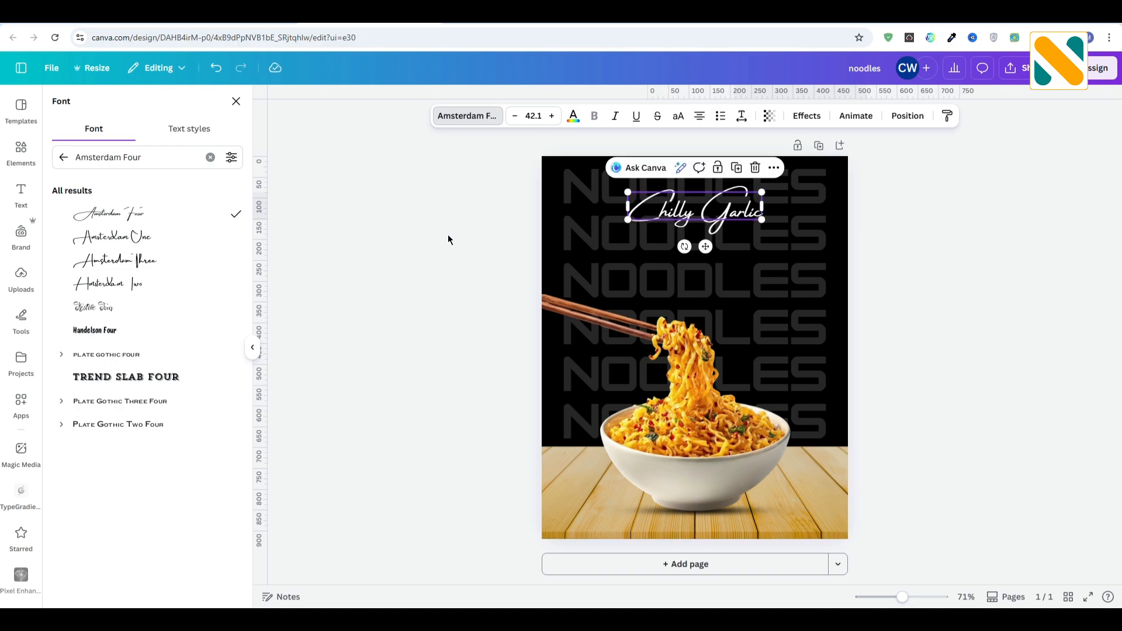
{"action": "left_click", "coordinate": [448, 234]}
Step: Add a subheading reading "Noodles" and place it just below the "Chilly Garlic" text
{"action": "left_click", "coordinate": [168, 335]}
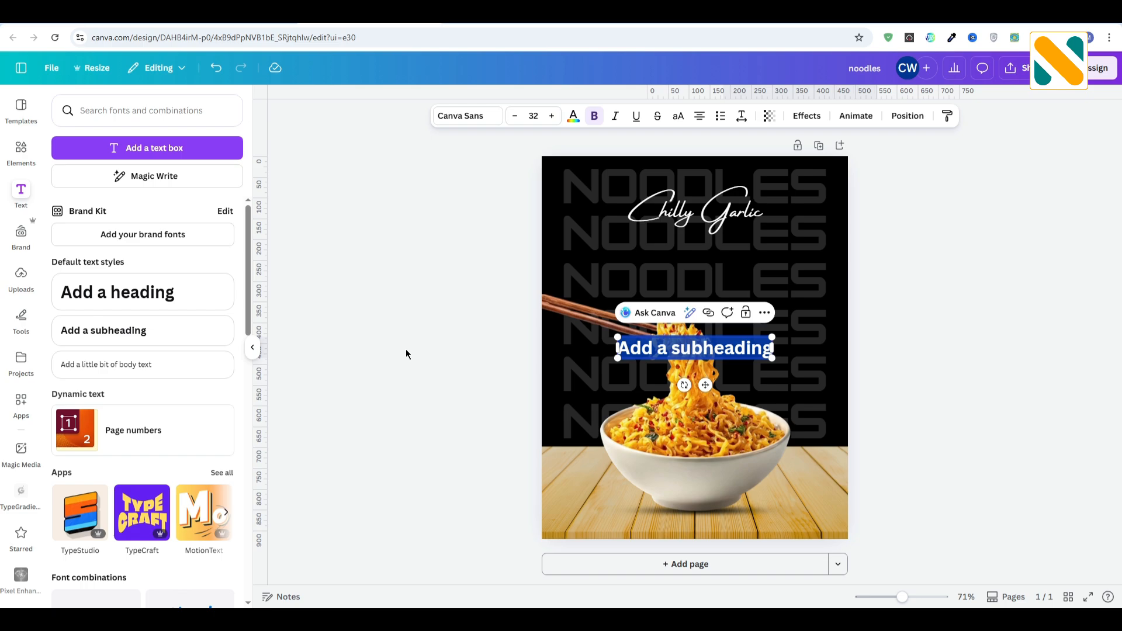
{"action": "type", "text": "Noodle"}
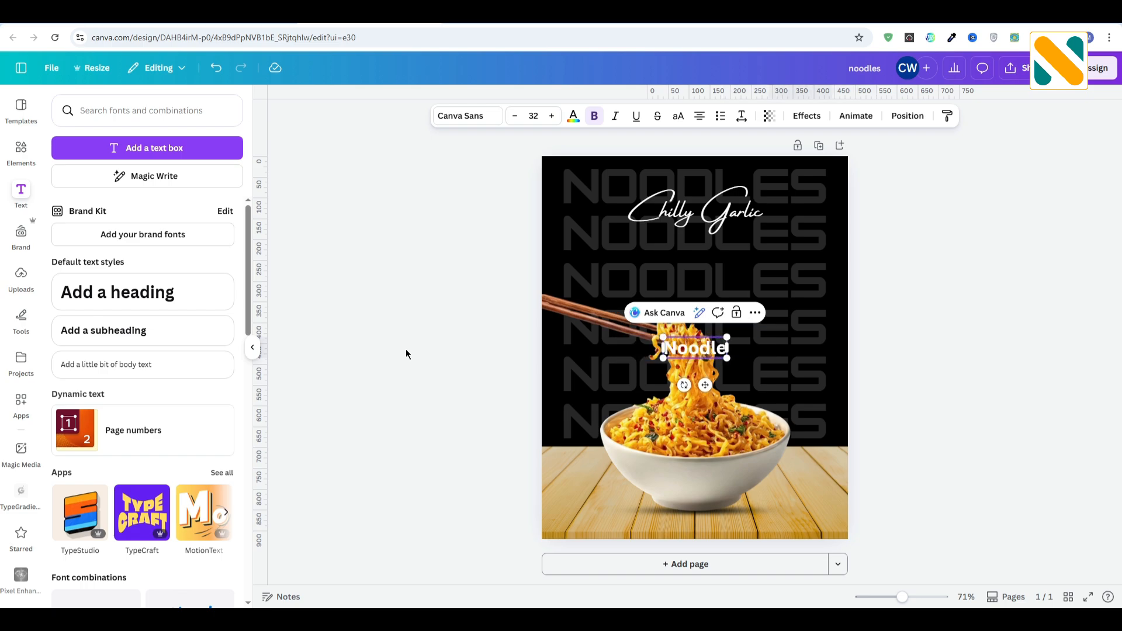
{"action": "type", "text": "s"}
{"action": "left_click", "coordinate": [445, 340]}
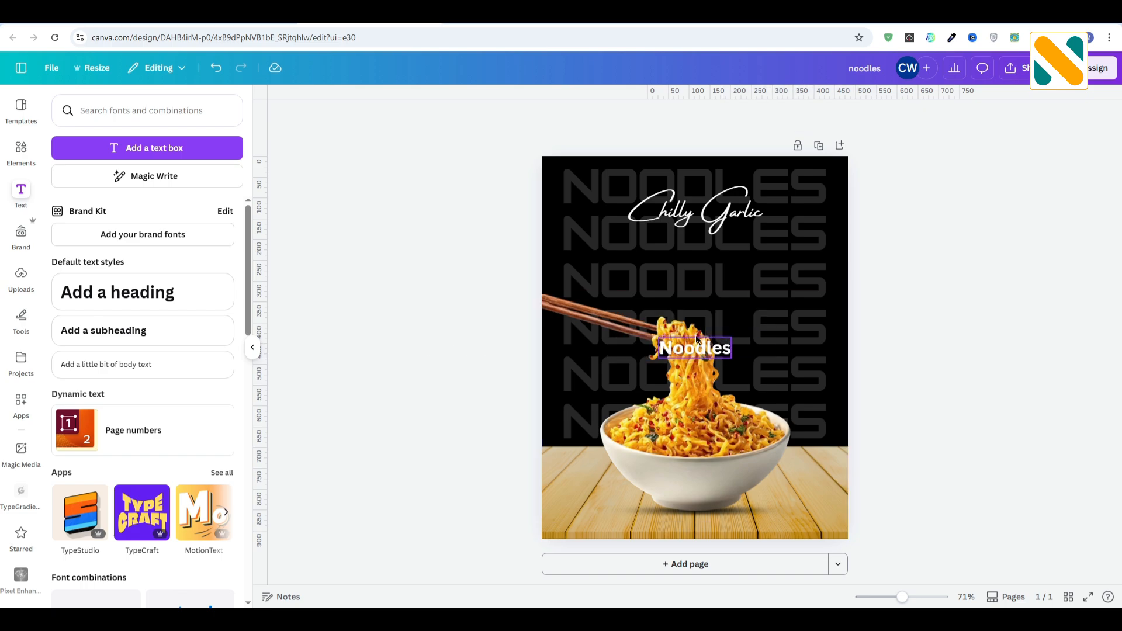
{"action": "left_click_drag", "start_coordinate": [697, 340], "coordinate": [691, 252]}
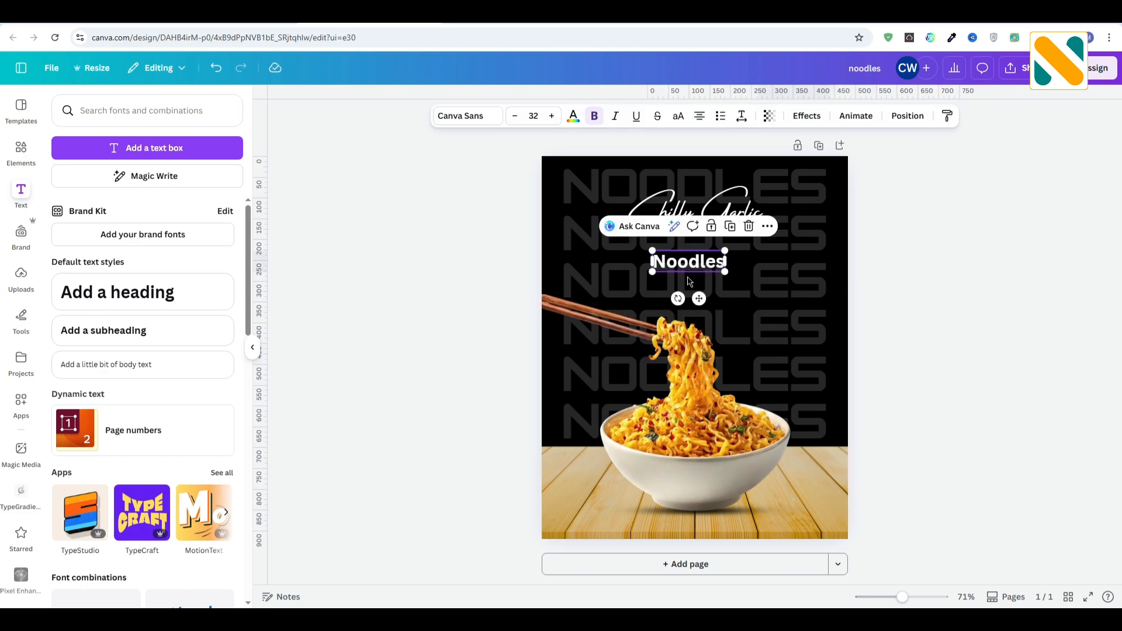
Step: Change the font of the "Noodles" subheading below "Chilly Garlic" to Norwester
{"action": "left_click", "coordinate": [468, 117]}
{"action": "left_click", "coordinate": [63, 157]}
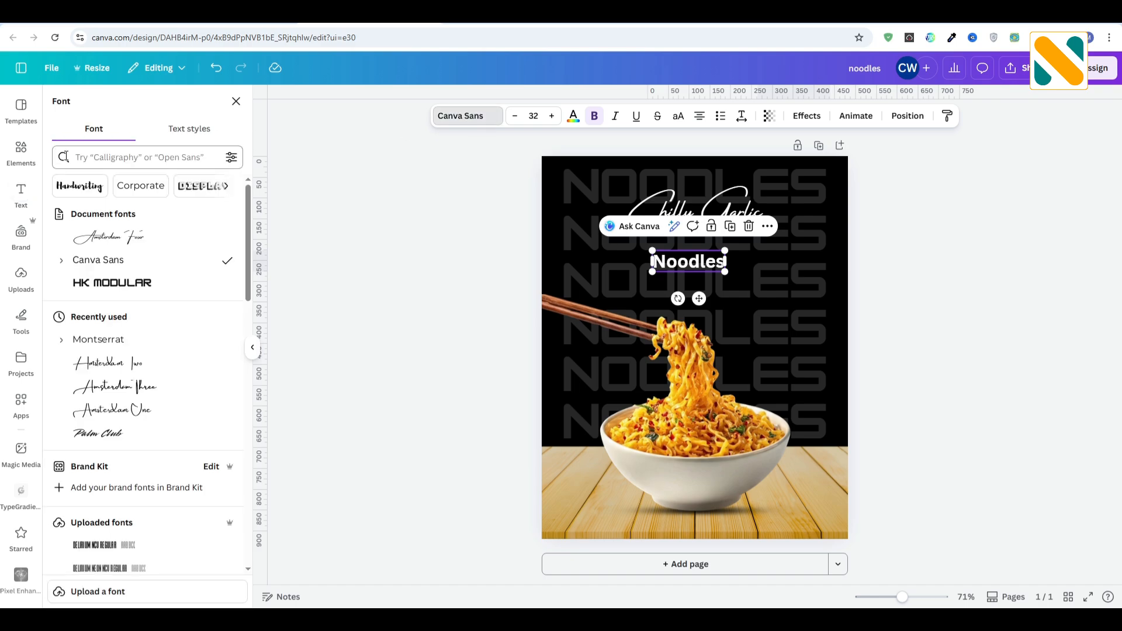
{"action": "scroll", "coordinate": [117, 258], "scroll_direction": "down", "scroll_amount": 3}
{"action": "scroll", "coordinate": [119, 261], "scroll_direction": "down", "scroll_amount": 5}
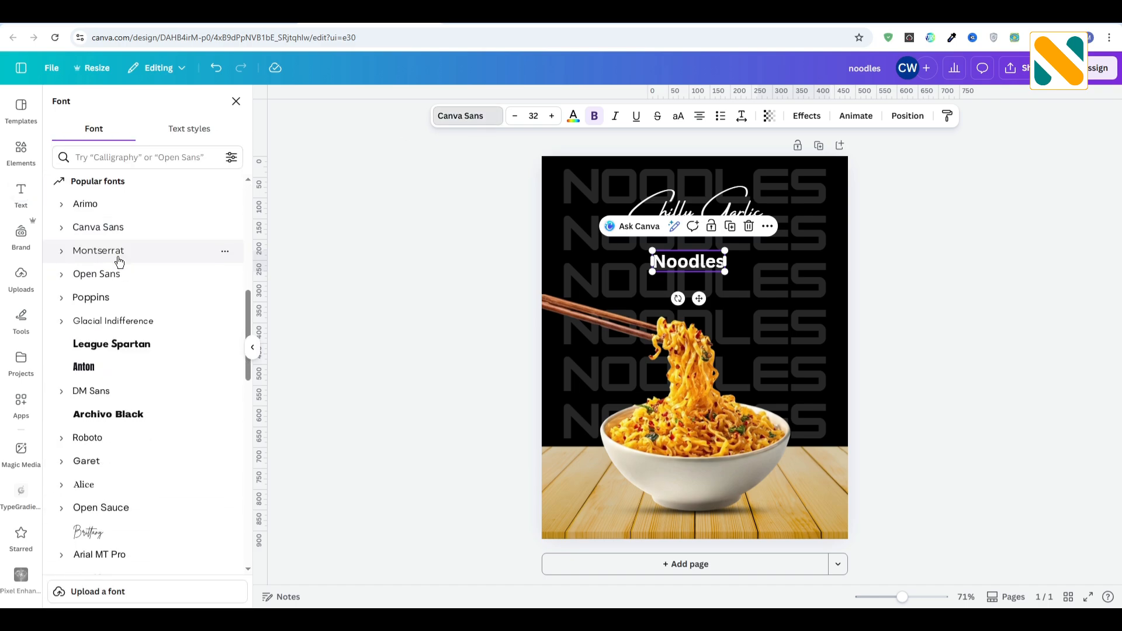
{"action": "scroll", "coordinate": [119, 261], "scroll_direction": "down", "scroll_amount": 6}
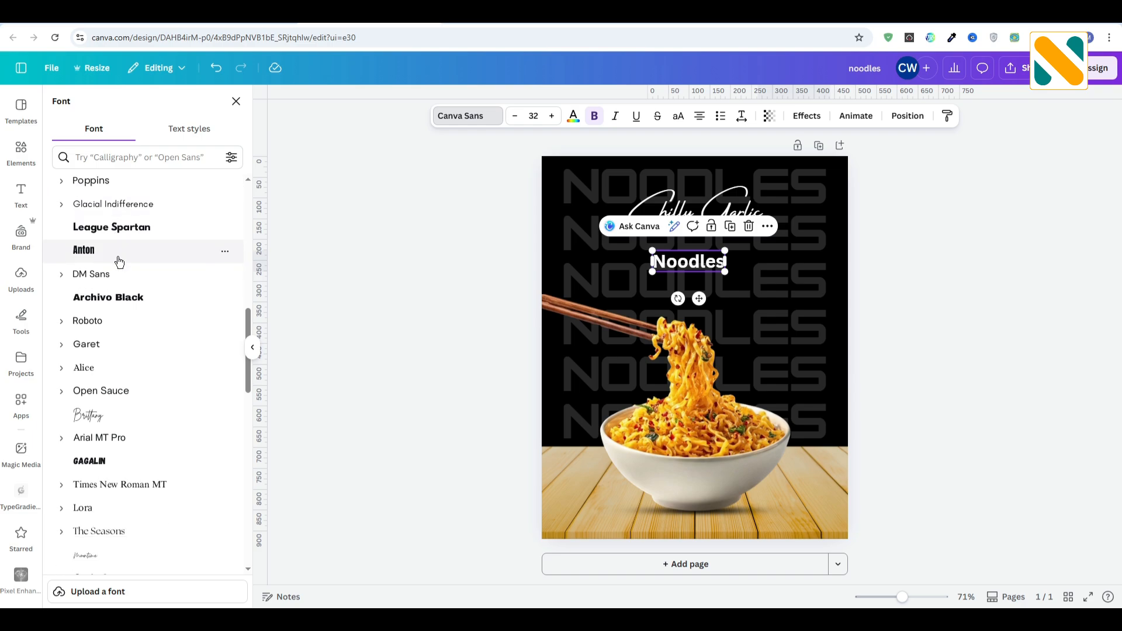
{"action": "scroll", "coordinate": [120, 261], "scroll_direction": "down", "scroll_amount": 6}
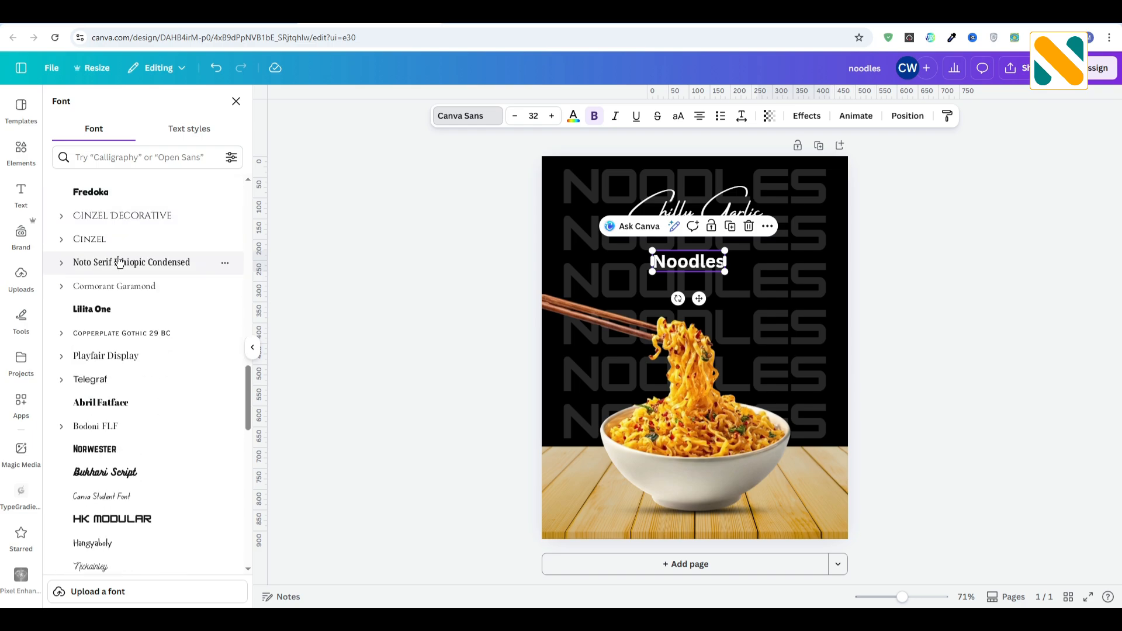
{"action": "left_click", "coordinate": [129, 396]}
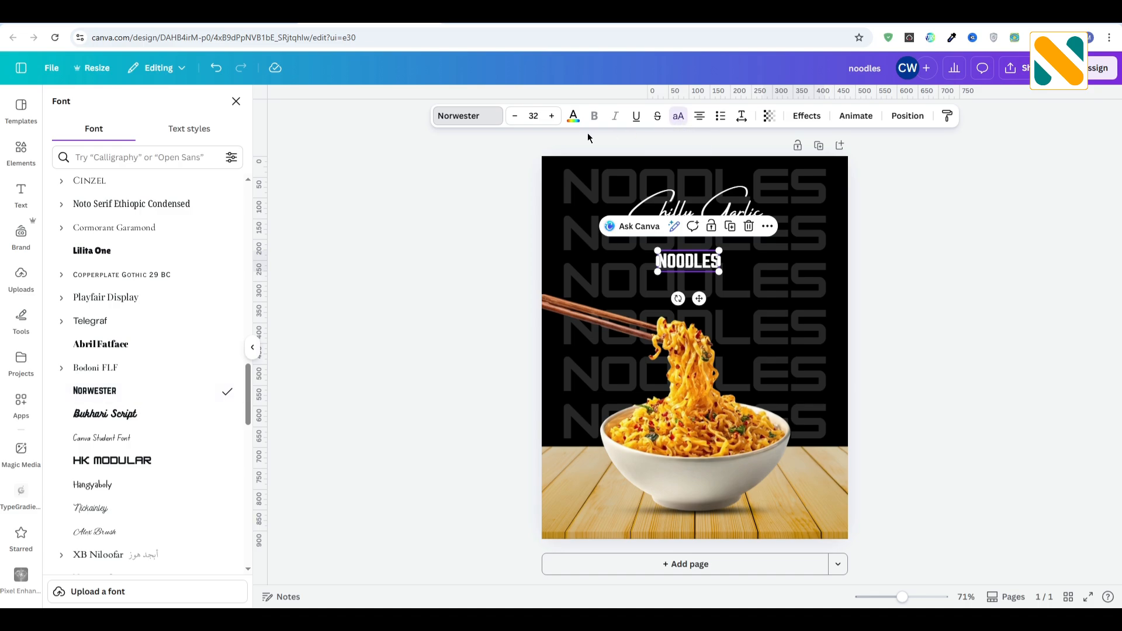
Step: Colour the "Noodles" subheading orange, #FF6200
{"action": "left_click", "coordinate": [573, 118]}
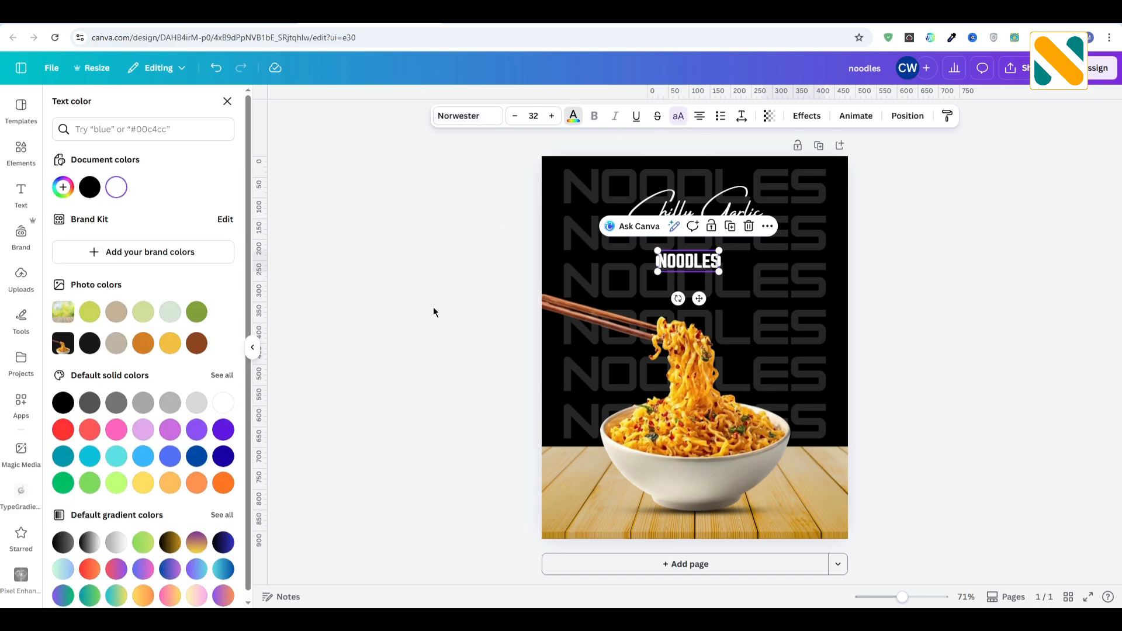
{"action": "left_click", "coordinate": [224, 484]}
{"action": "left_click", "coordinate": [63, 187]}
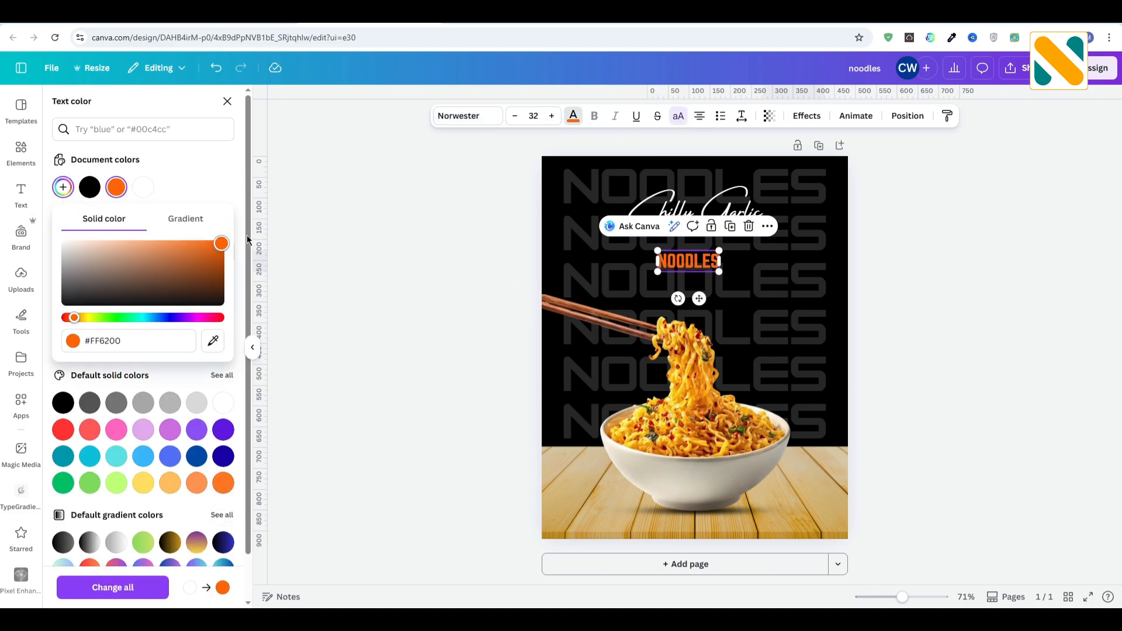
Step: Enlarge the orange "Noodles" text to size 114 and centre it horizontally just below "Chilly Garlic"
{"action": "left_click", "coordinate": [451, 202]}
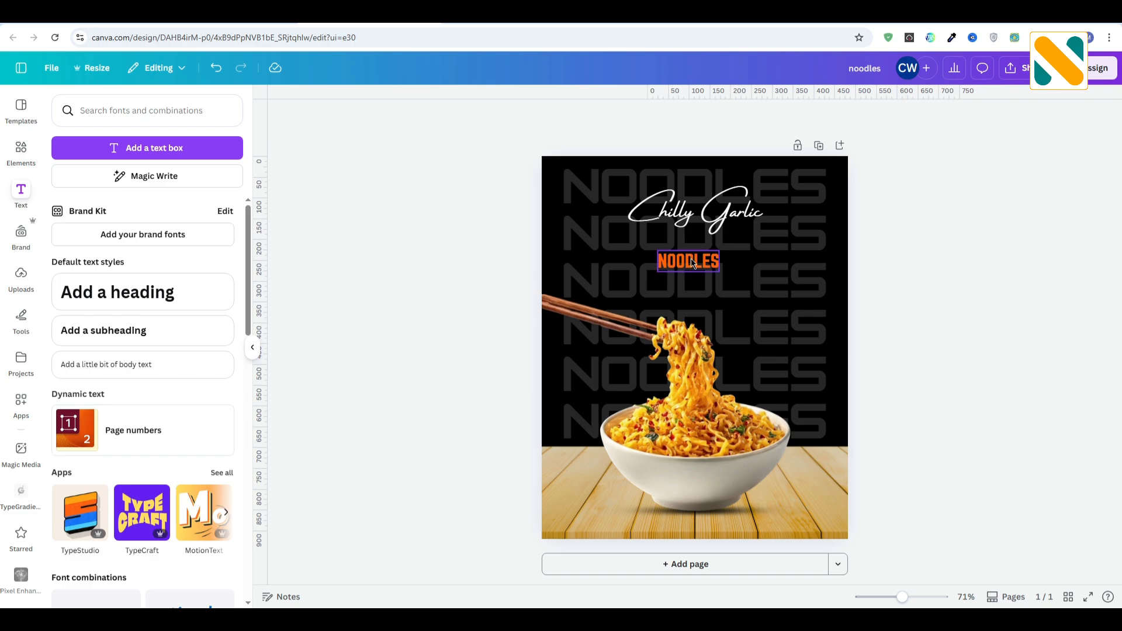
{"action": "left_click_drag", "start_coordinate": [691, 263], "coordinate": [806, 303]}
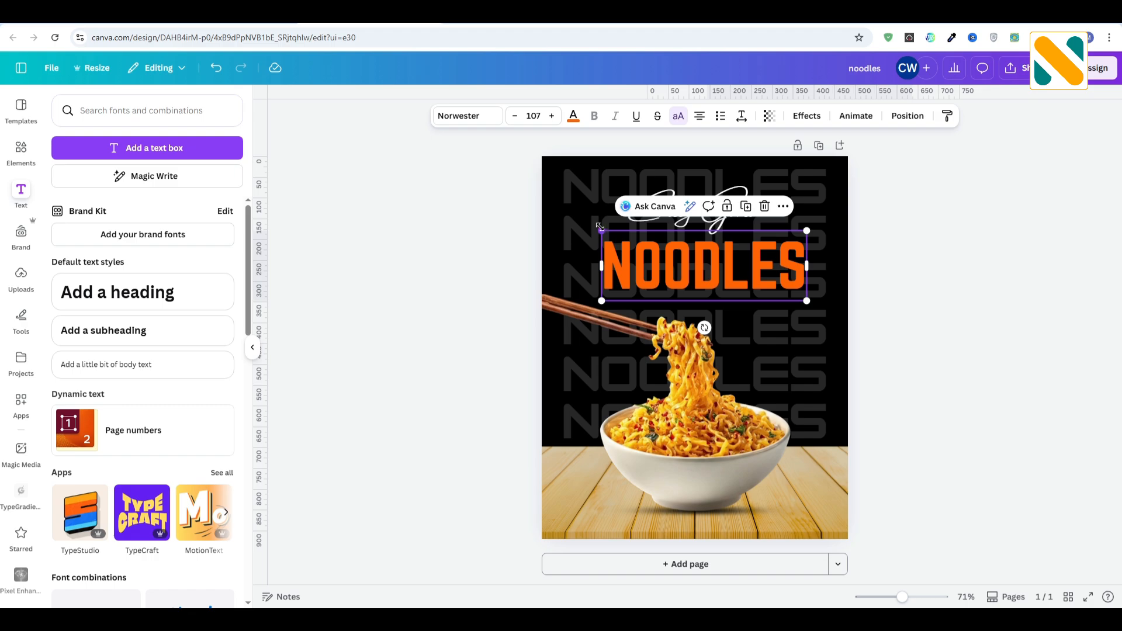
{"action": "left_click_drag", "start_coordinate": [600, 226], "coordinate": [588, 221]}
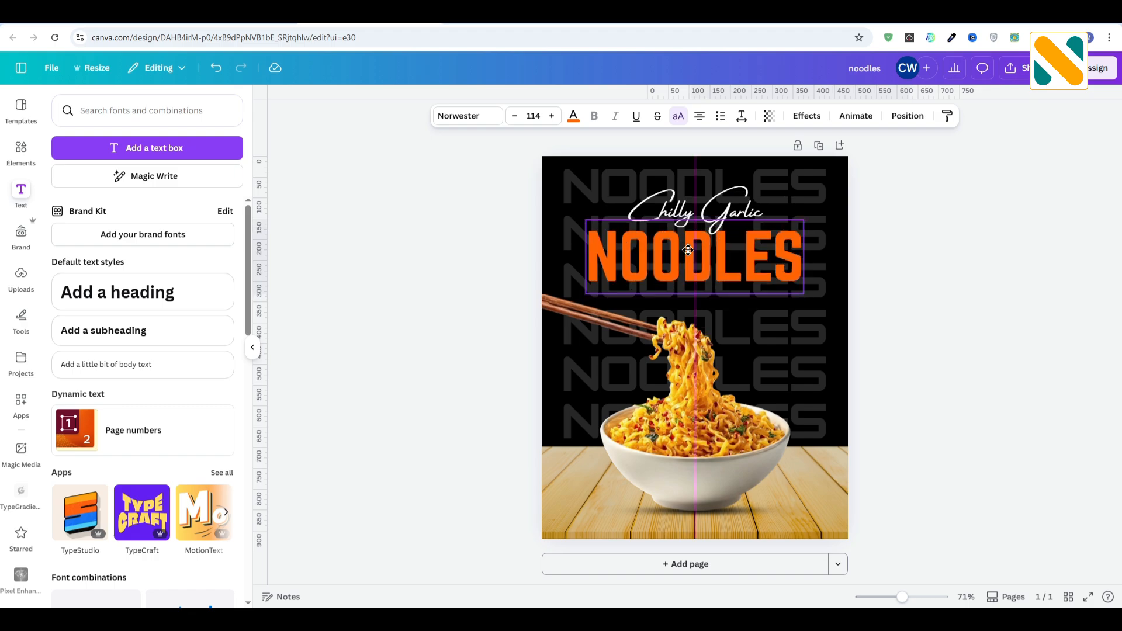
{"action": "left_click_drag", "start_coordinate": [688, 250], "coordinate": [688, 250]}
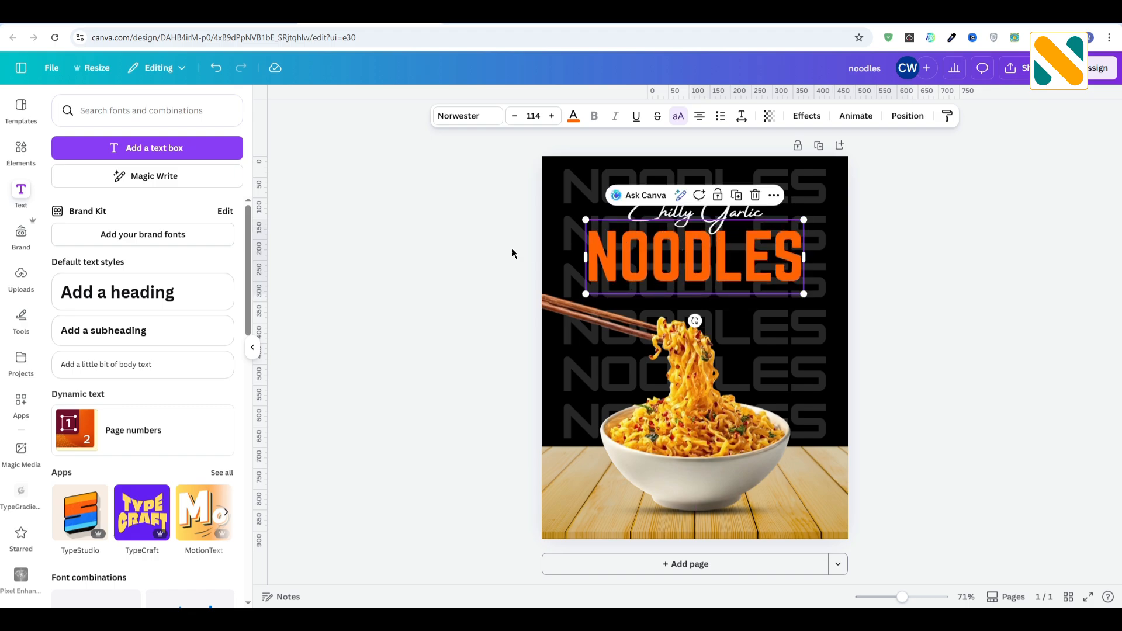
{"action": "left_click", "coordinate": [472, 244]}
Step: Add a subheading reading "Spicy, Savory, Bold, And flavor-packed"
{"action": "left_click", "coordinate": [139, 330]}
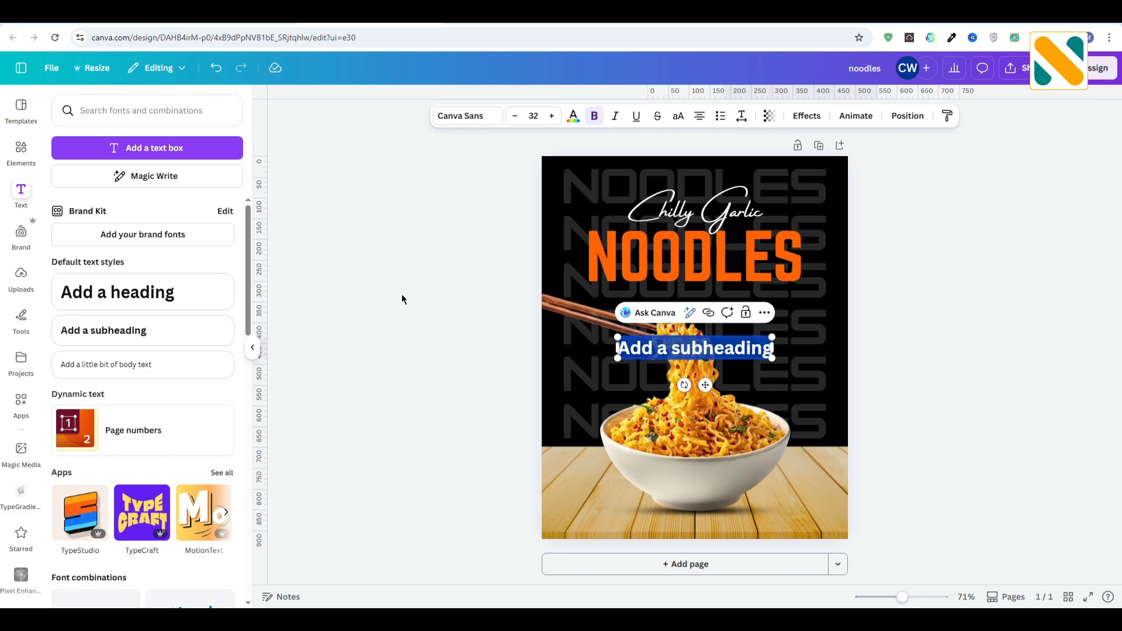
{"action": "type", "text": "Spicy"}
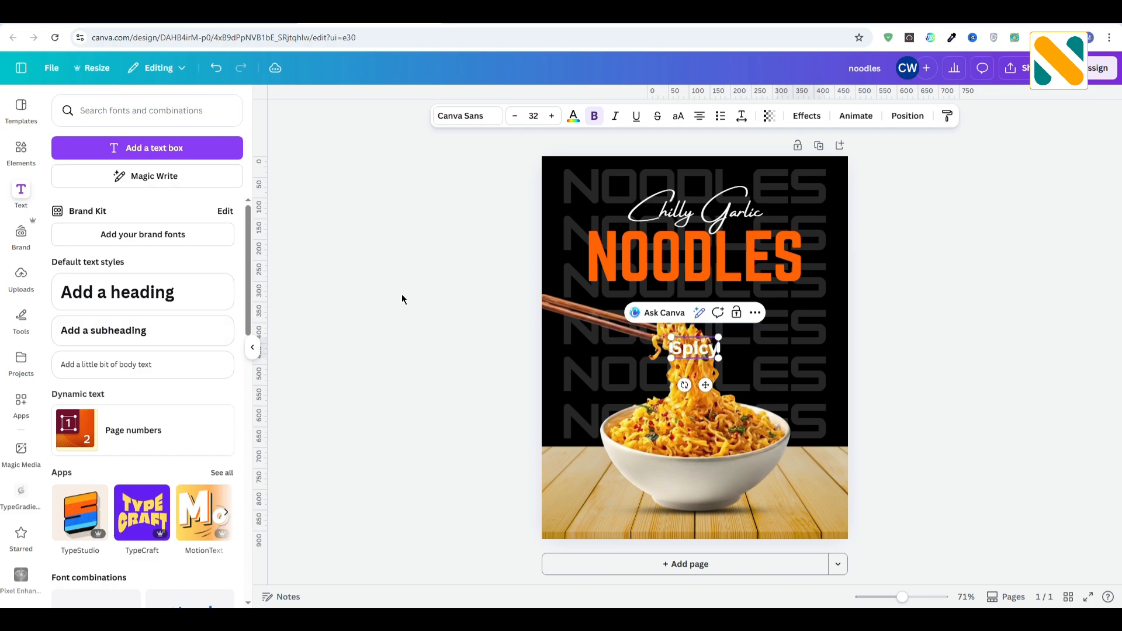
{"action": "type", "text": ", Savory"}
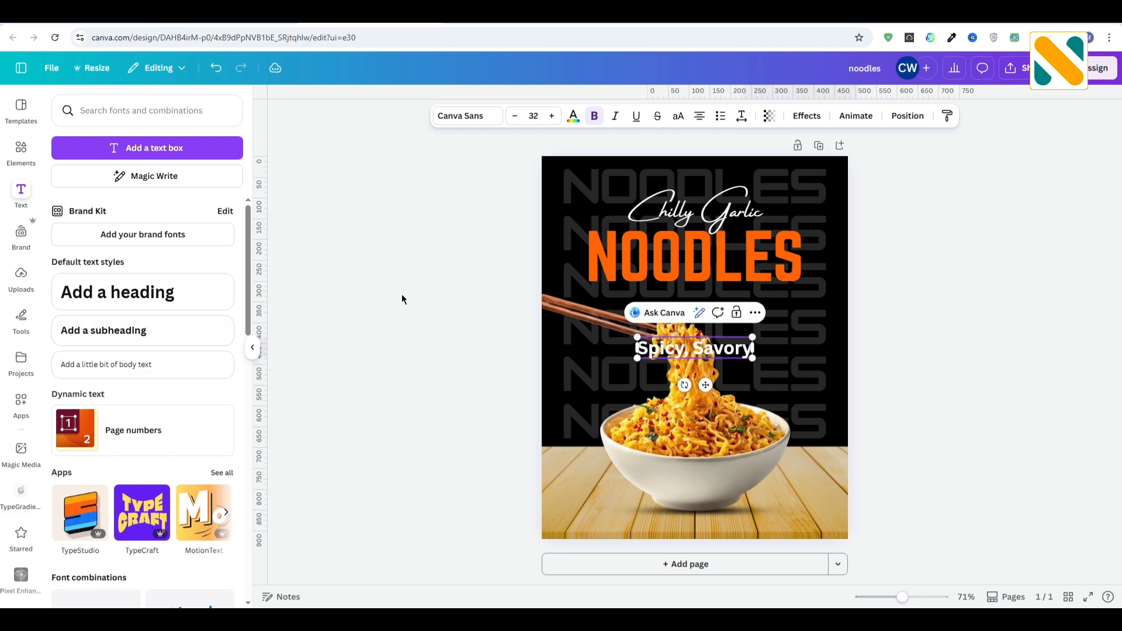
{"action": "type", "text": ", Bold, And"}
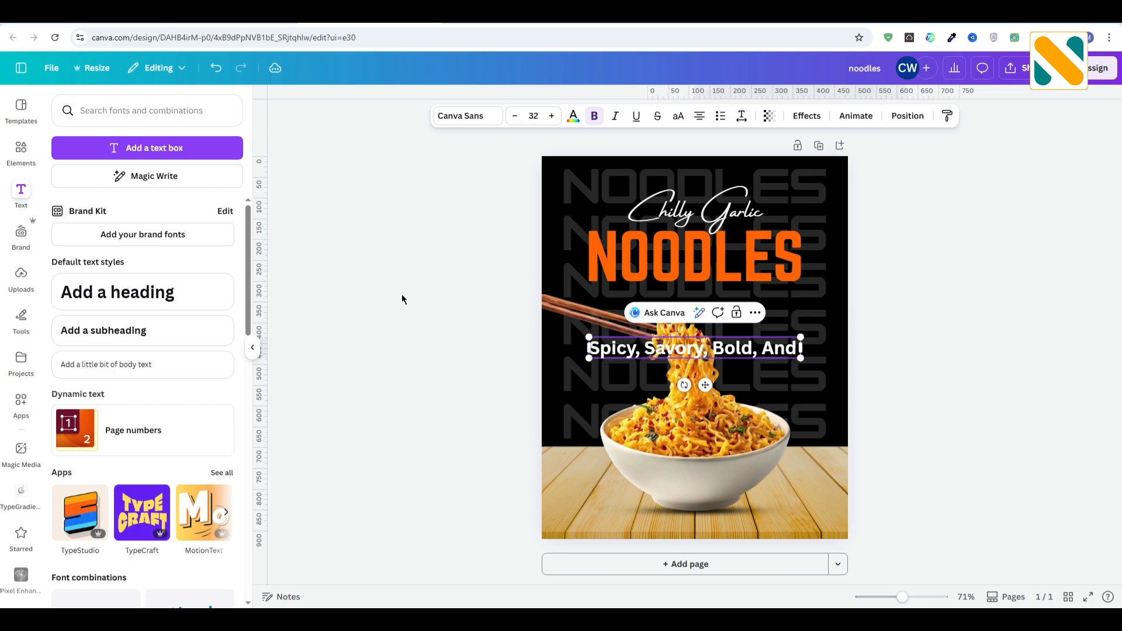
{"action": "type", "text": " flavor-packed"}
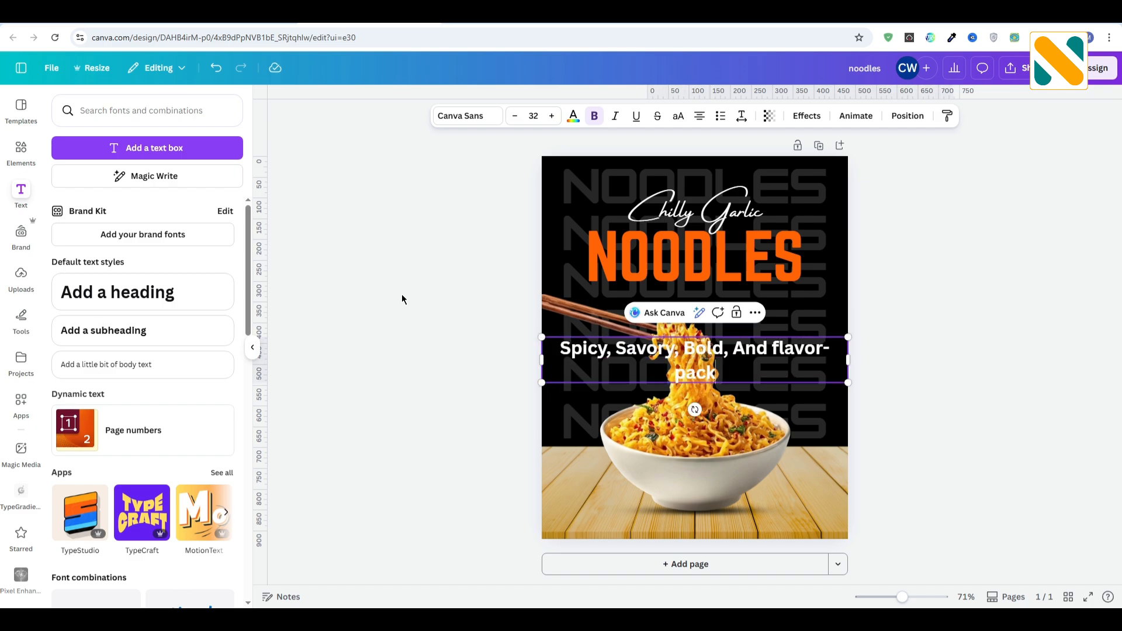
{"action": "key", "text": "Escape"}
Step: Set the tagline's font to Montserrat SemiBold and switch it to uppercase
{"action": "left_click", "coordinate": [436, 119]}
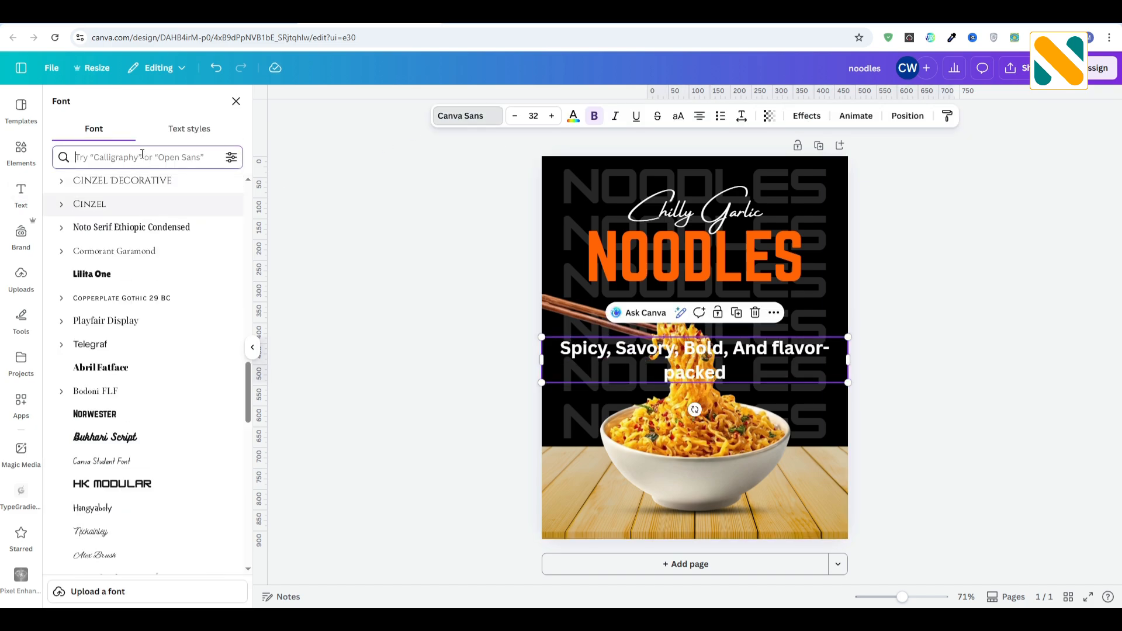
{"action": "left_click", "coordinate": [142, 156]}
{"action": "type", "text": "montserrat"}
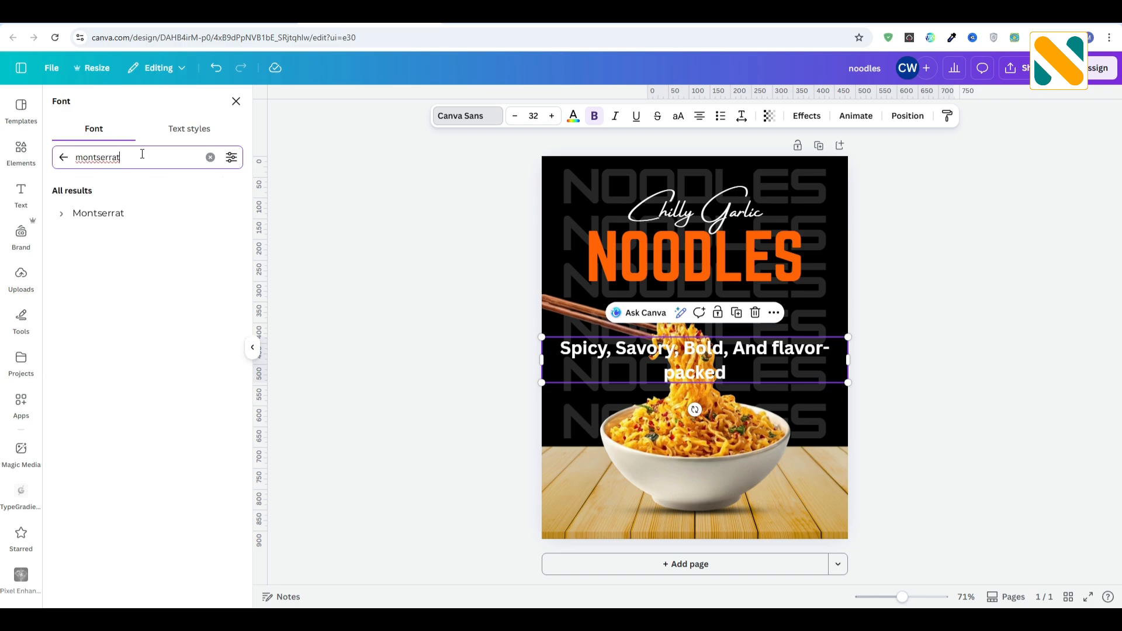
{"action": "left_click", "coordinate": [60, 213]}
{"action": "left_click", "coordinate": [105, 358]}
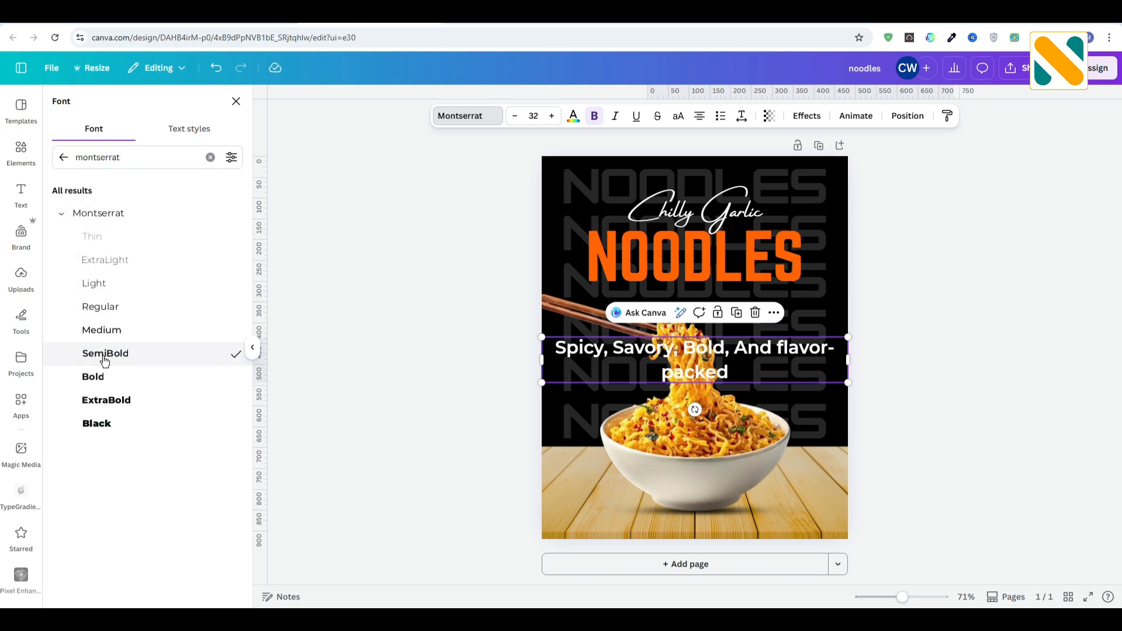
{"action": "left_click", "coordinate": [678, 117]}
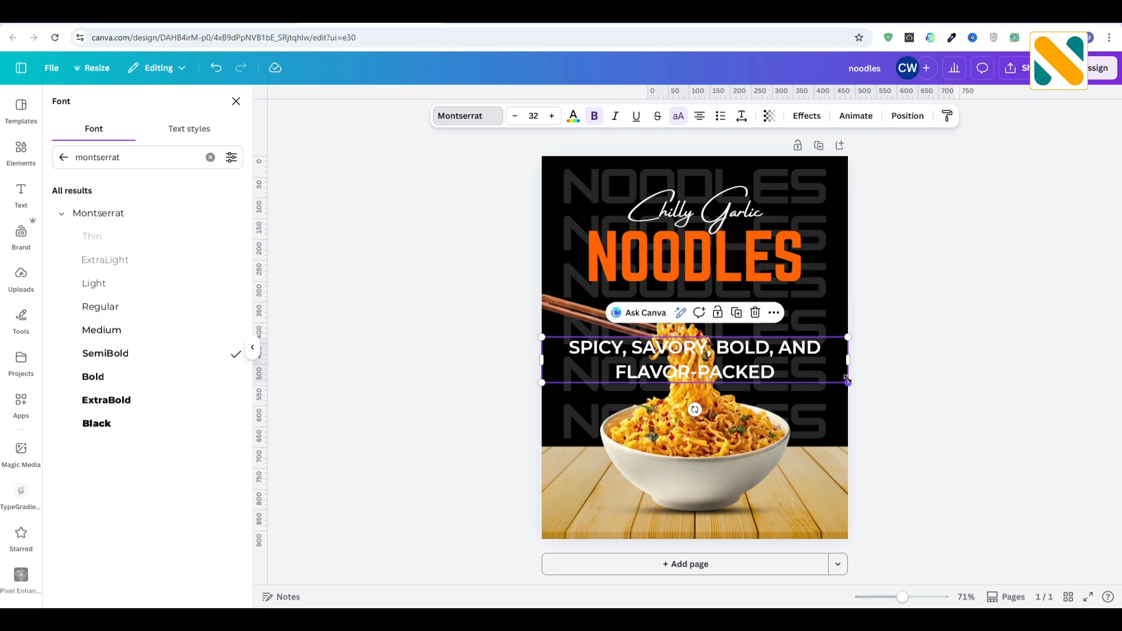
Step: Shrink the tagline to size 16.4 so it matches the width of "NOODLES", and place it directly beneath that word
{"action": "left_click_drag", "start_coordinate": [848, 380], "coordinate": [805, 297]}
{"action": "left_click", "coordinate": [815, 297]}
{"action": "left_click", "coordinate": [809, 294]}
{"action": "left_click_drag", "start_coordinate": [586, 288], "coordinate": [590, 289]}
{"action": "left_click_drag", "start_coordinate": [707, 325], "coordinate": [705, 325]}
{"action": "key", "text": "Up"}
{"action": "key", "text": "Up"}
{"action": "key", "text": "Up"}
{"action": "key", "text": "Up"}
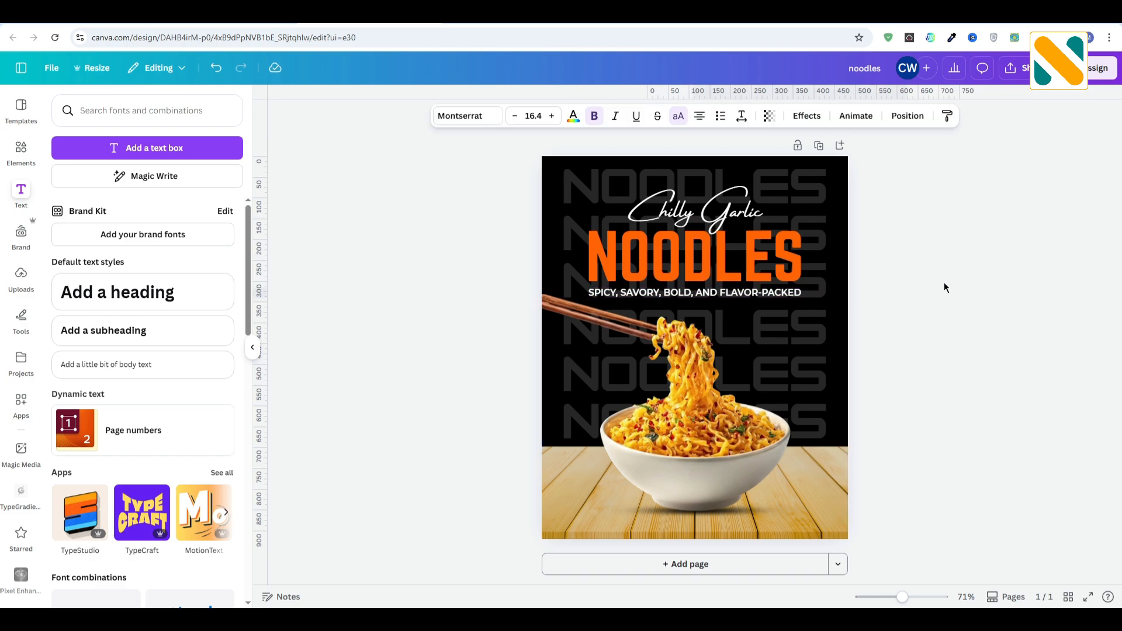
Step: Select "Chilly Garlic", "NOODLES" and the tagline together, enlarge them slightly and re-centre them on the poster
{"action": "left_click", "coordinate": [694, 212]}
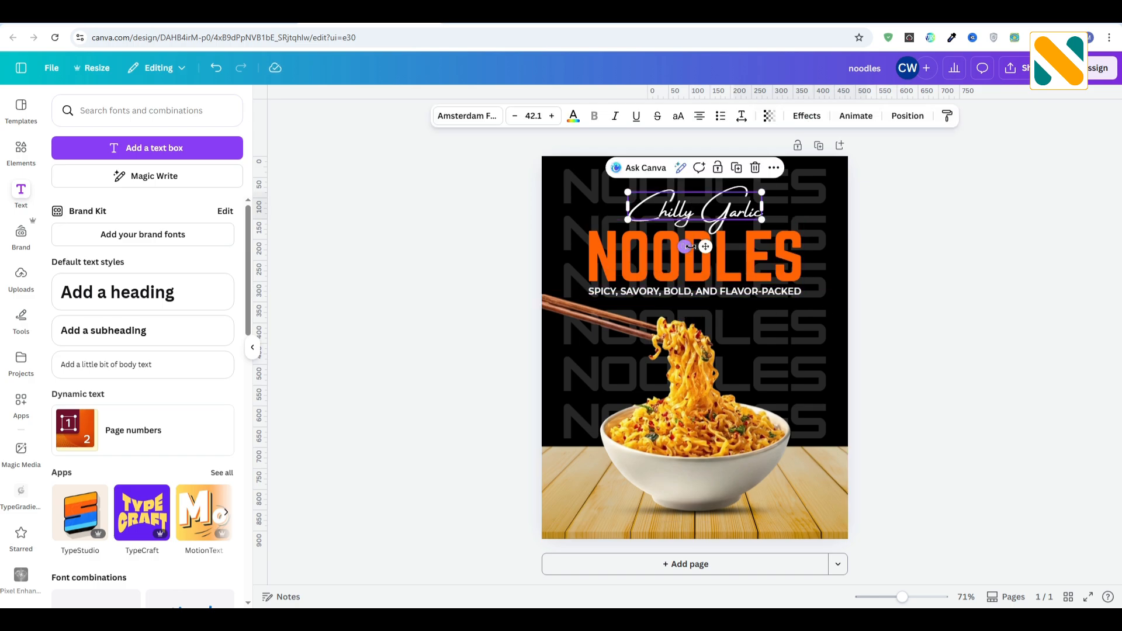
{"action": "left_click", "coordinate": [786, 283], "text": "shift"}
{"action": "left_click", "coordinate": [786, 291], "text": "shift"}
{"action": "left_click_drag", "start_coordinate": [803, 295], "coordinate": [812, 302]}
{"action": "left_click_drag", "start_coordinate": [770, 266], "coordinate": [766, 269]}
{"action": "left_click", "coordinate": [952, 287]}
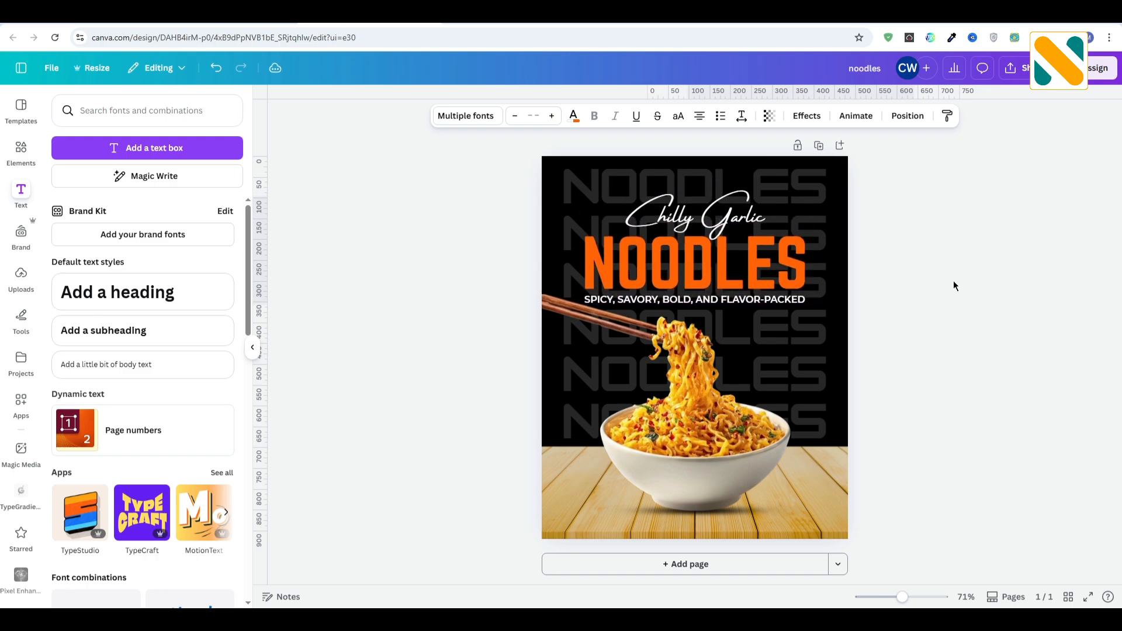
Step: Search the elements for "leaf", restrict the results to photos and add a single green leaf to the poster
{"action": "left_click", "coordinate": [21, 147]}
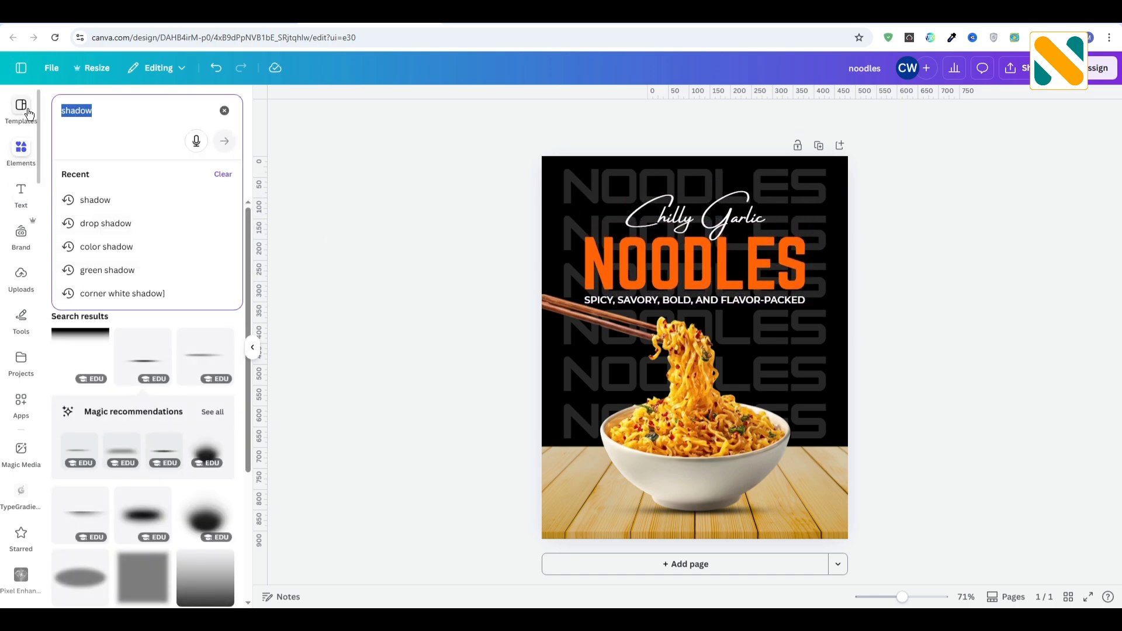
{"action": "type", "text": "leaf"}
{"action": "key", "text": "Return"}
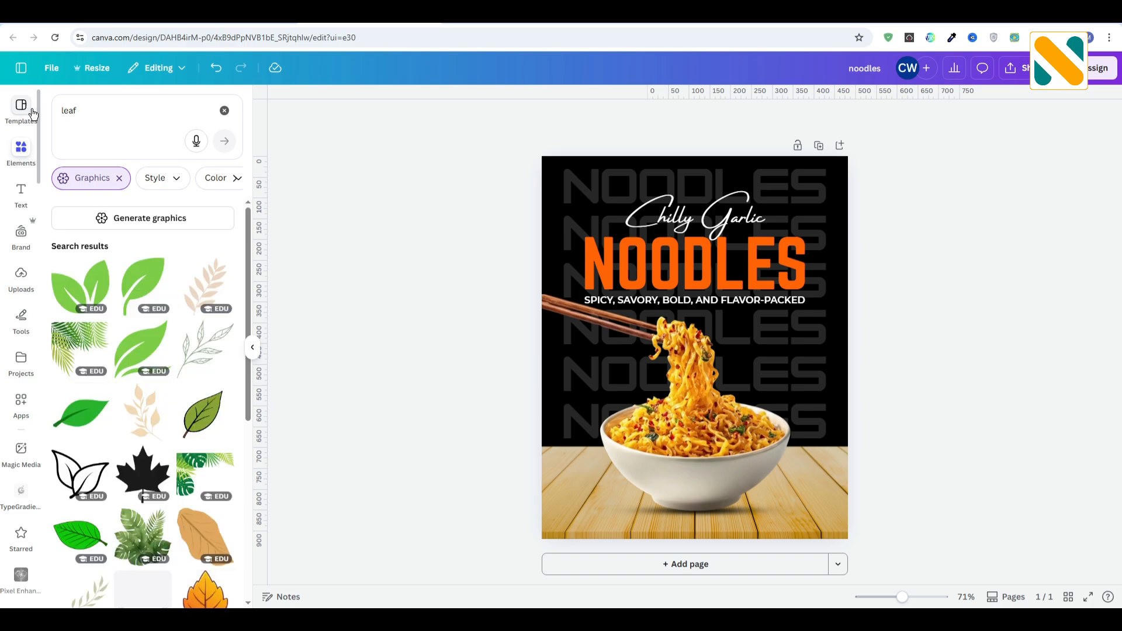
{"action": "left_click", "coordinate": [119, 177]}
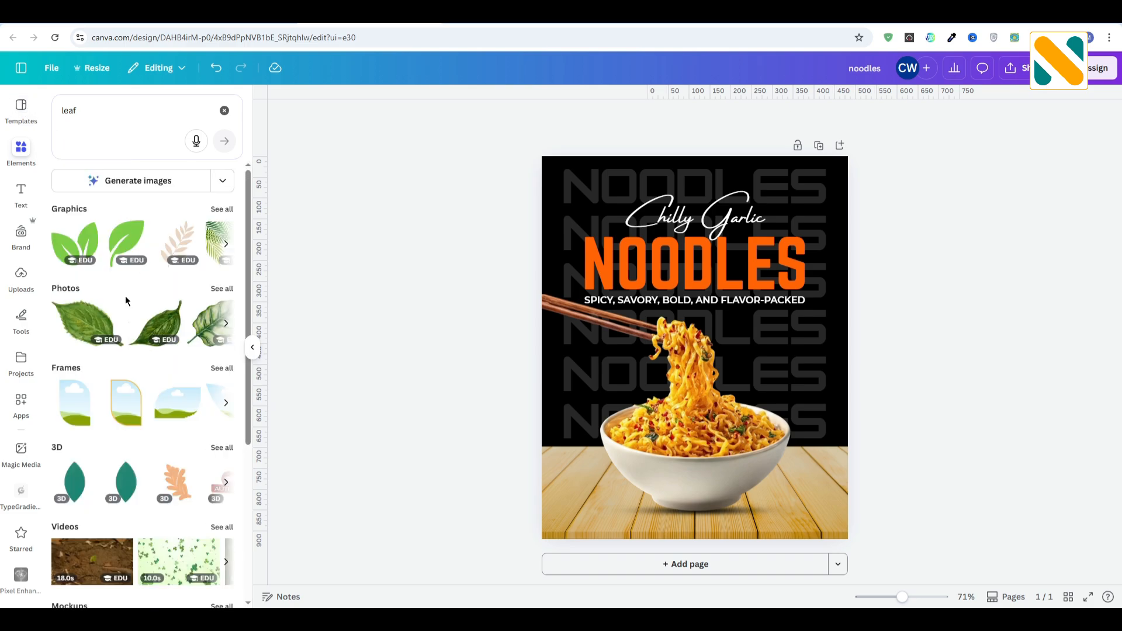
{"action": "left_click", "coordinate": [222, 326]}
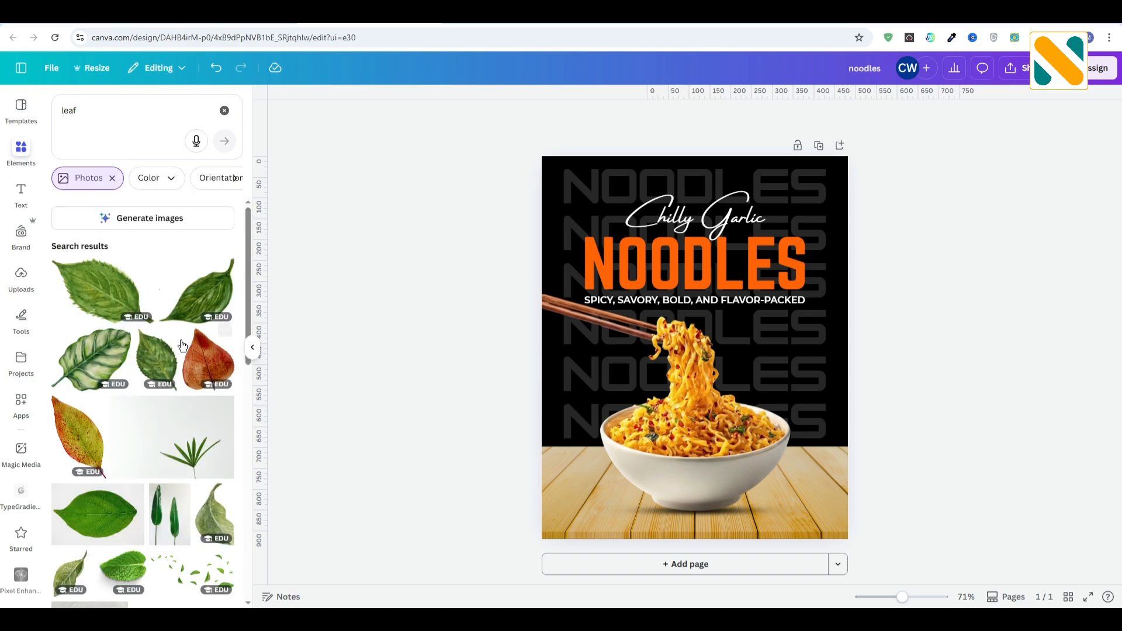
{"action": "scroll", "coordinate": [172, 340], "scroll_direction": "down", "scroll_amount": 10}
{"action": "scroll", "coordinate": [171, 342], "scroll_direction": "down", "scroll_amount": 2}
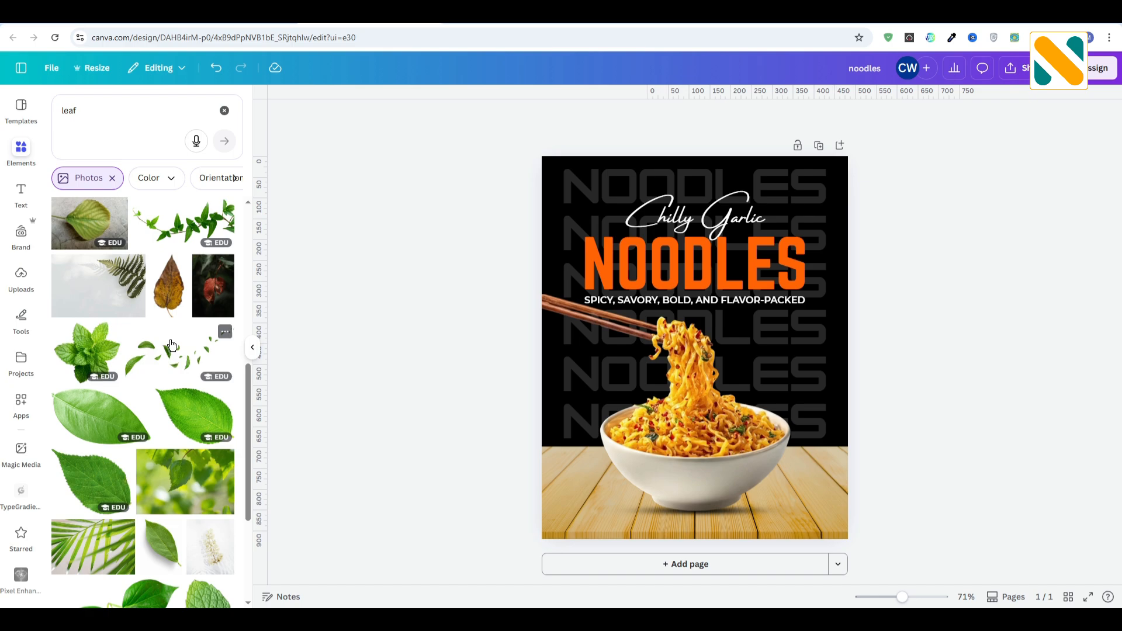
{"action": "left_click", "coordinate": [94, 411]}
Step: Blur the whole leaf image at intensity 70
{"action": "left_click", "coordinate": [478, 123]}
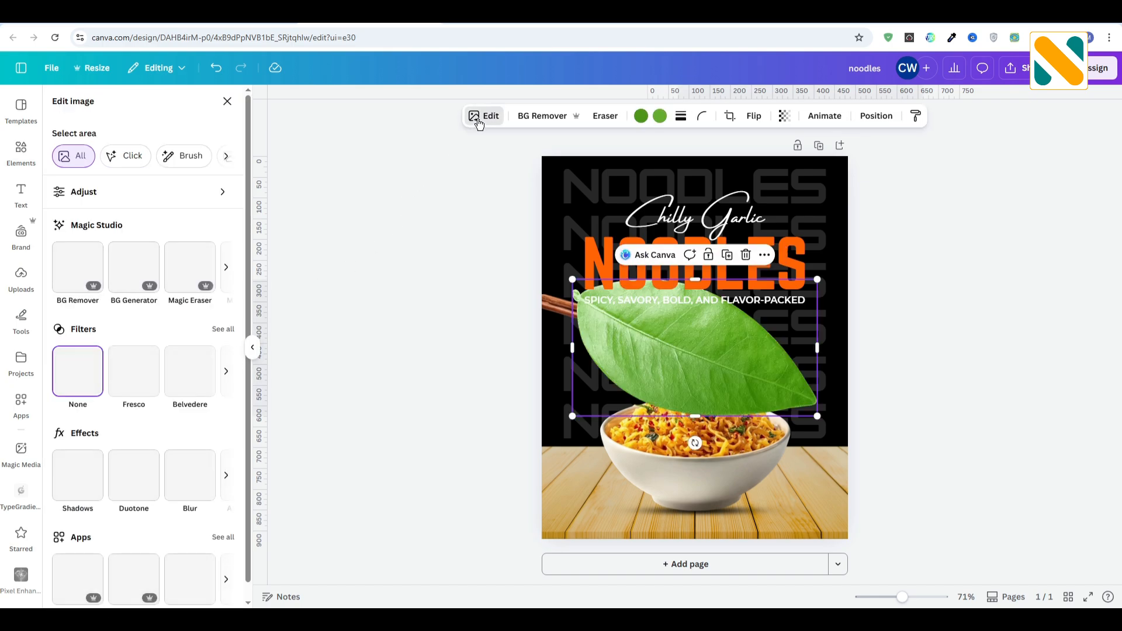
{"action": "left_click", "coordinate": [193, 477]}
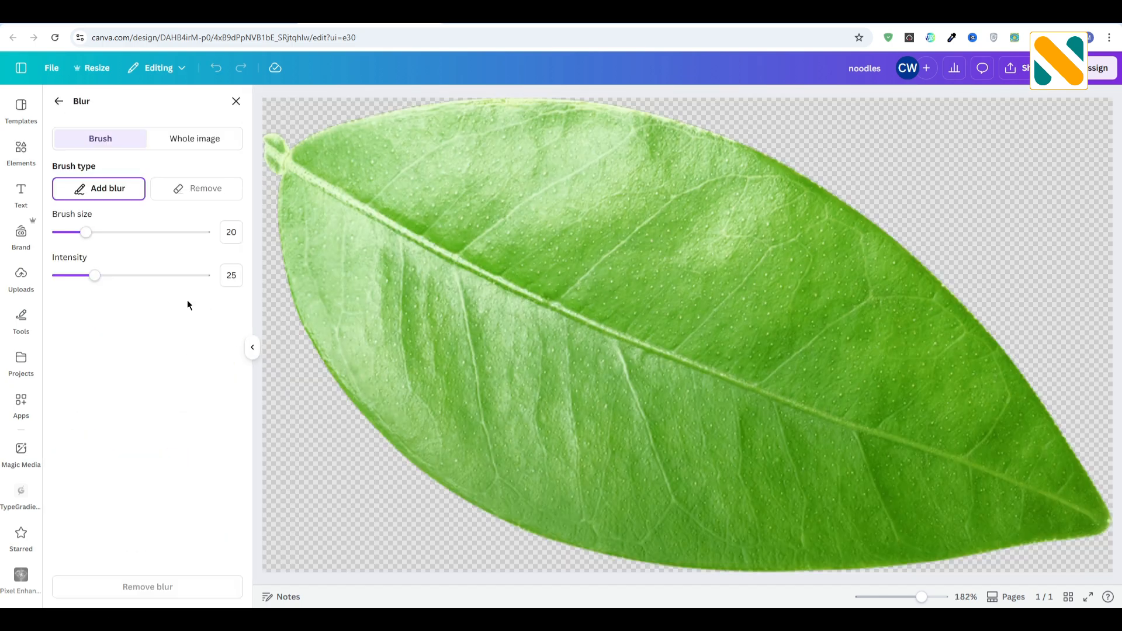
{"action": "left_click", "coordinate": [191, 140]}
{"action": "left_click", "coordinate": [227, 193]}
{"action": "key", "text": "Return"}
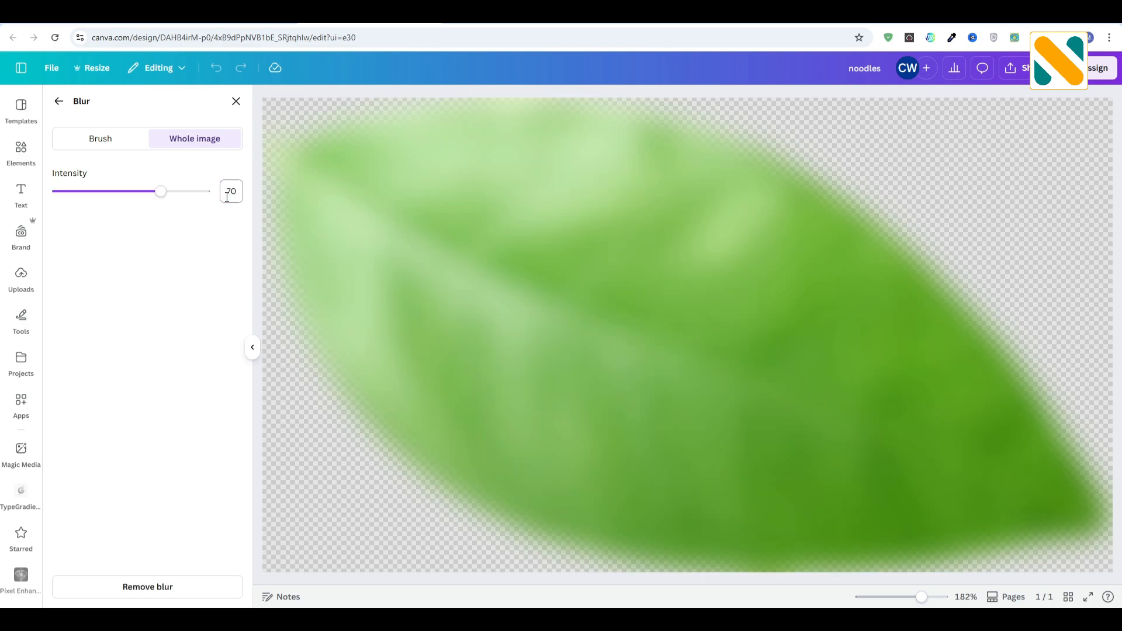
{"action": "left_click", "coordinate": [238, 104]}
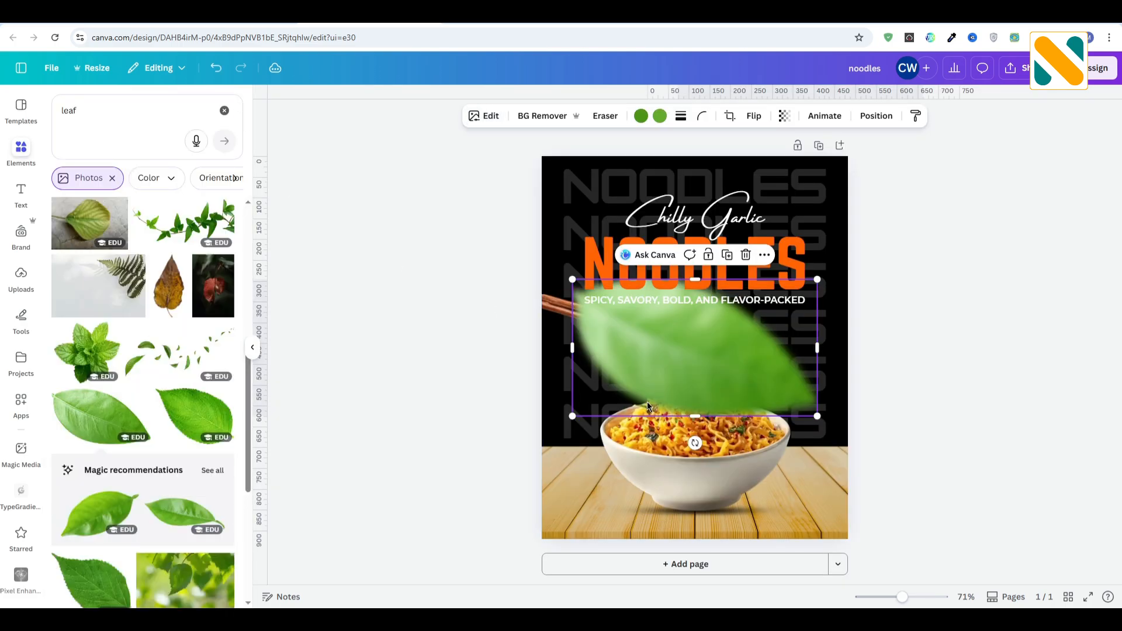
Step: Rotate the blurred leaf nearly upright, shrink it and place it beside the lifted noodles, below the chopsticks
{"action": "left_click_drag", "start_coordinate": [695, 443], "coordinate": [787, 360]}
{"action": "left_click_drag", "start_coordinate": [745, 286], "coordinate": [633, 365]}
{"action": "left_click_drag", "start_coordinate": [580, 391], "coordinate": [582, 388]}
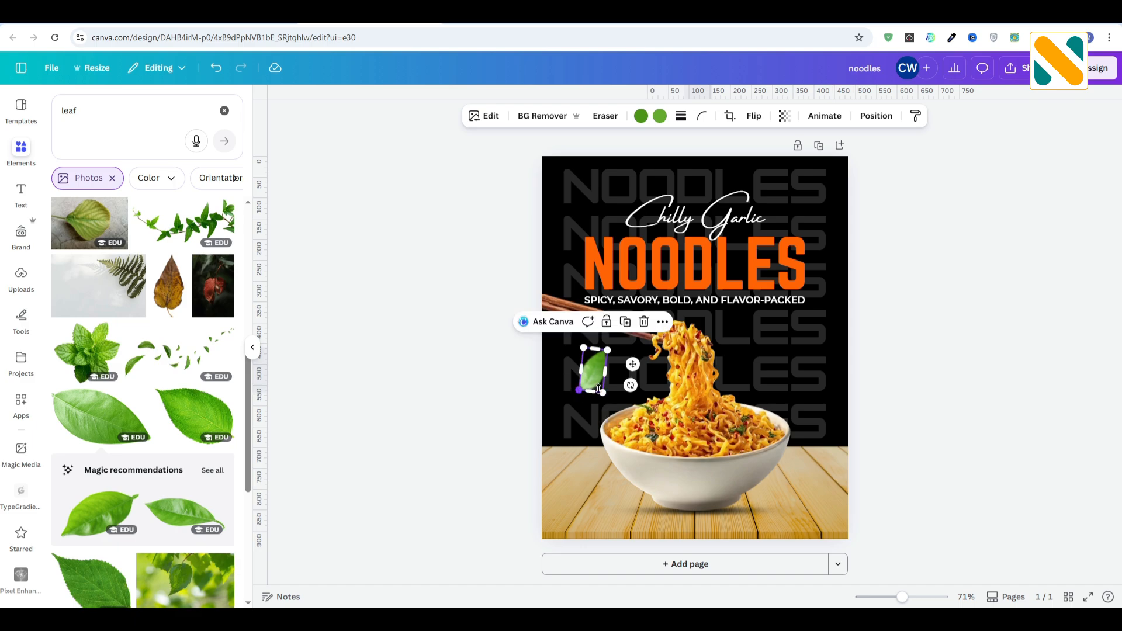
Step: Duplicate the small leaf, move the copy to the poster's right edge below the tagline, then enlarge and rotate it
{"action": "left_click", "coordinate": [625, 322]}
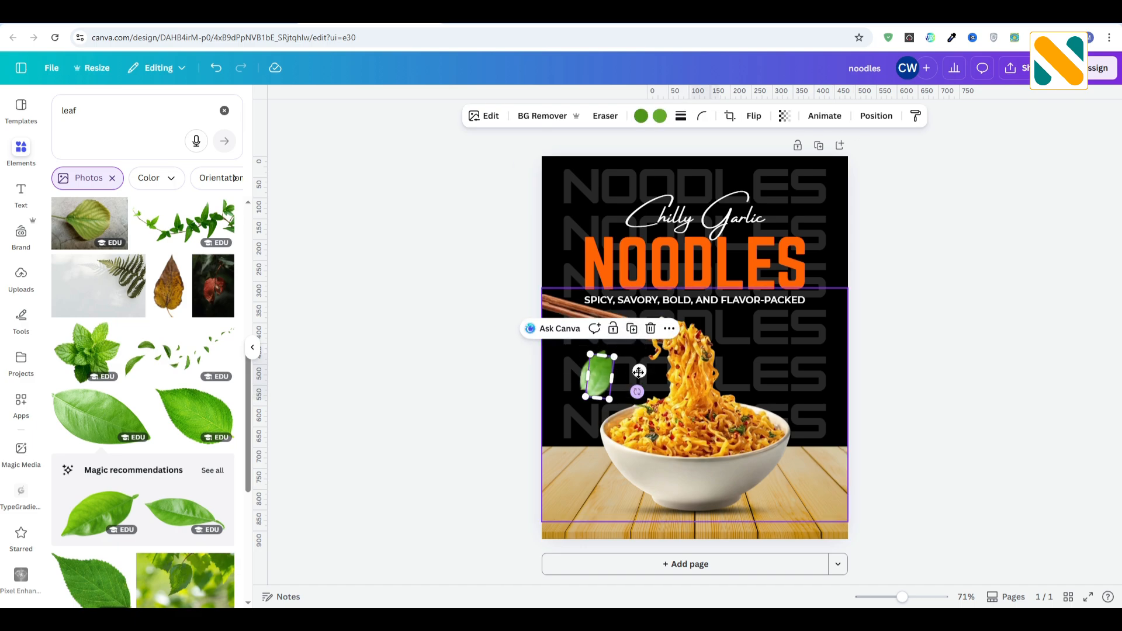
{"action": "left_click_drag", "start_coordinate": [639, 372], "coordinate": [840, 296]}
{"action": "left_click_drag", "start_coordinate": [815, 360], "coordinate": [864, 366]}
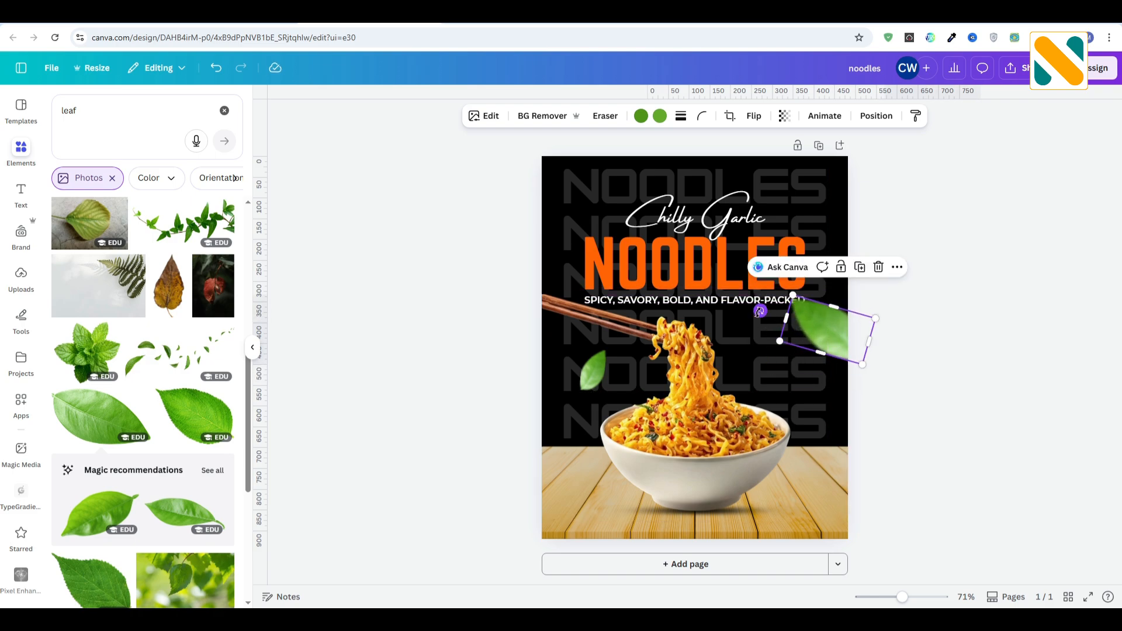
{"action": "left_click_drag", "start_coordinate": [761, 312], "coordinate": [819, 337]}
{"action": "left_click", "coordinate": [638, 290]}
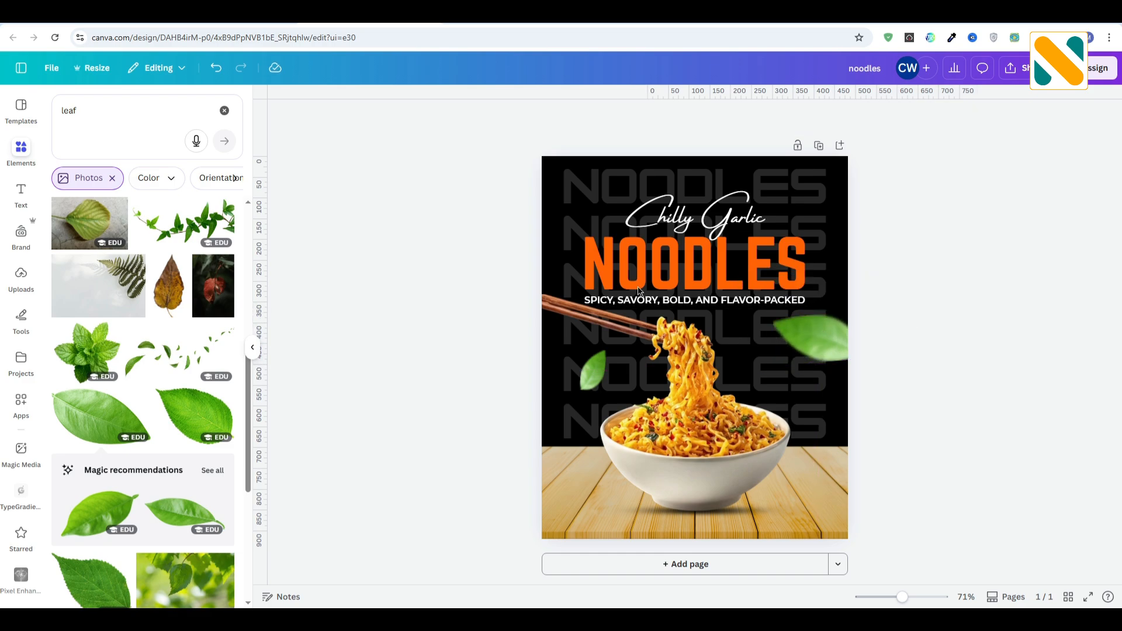
Step: Search the photos for "red chili" and add the single curved red chili with a green stem
{"action": "left_click", "coordinate": [132, 120]}
{"action": "type", "text": "red"}
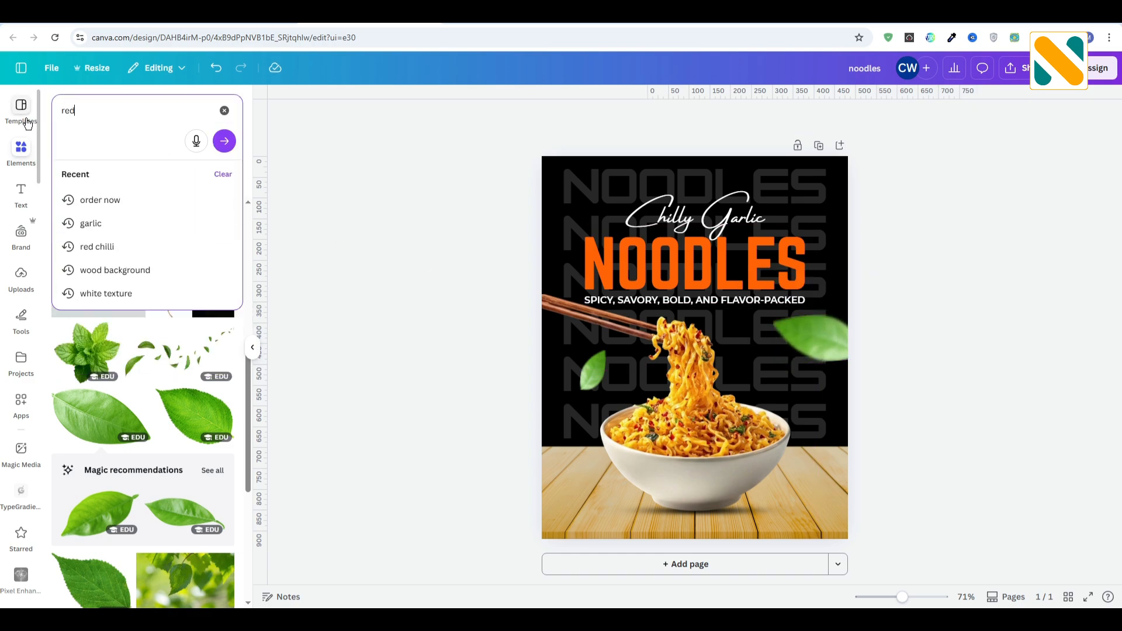
{"action": "type", "text": " chili"}
{"action": "key", "text": "Return"}
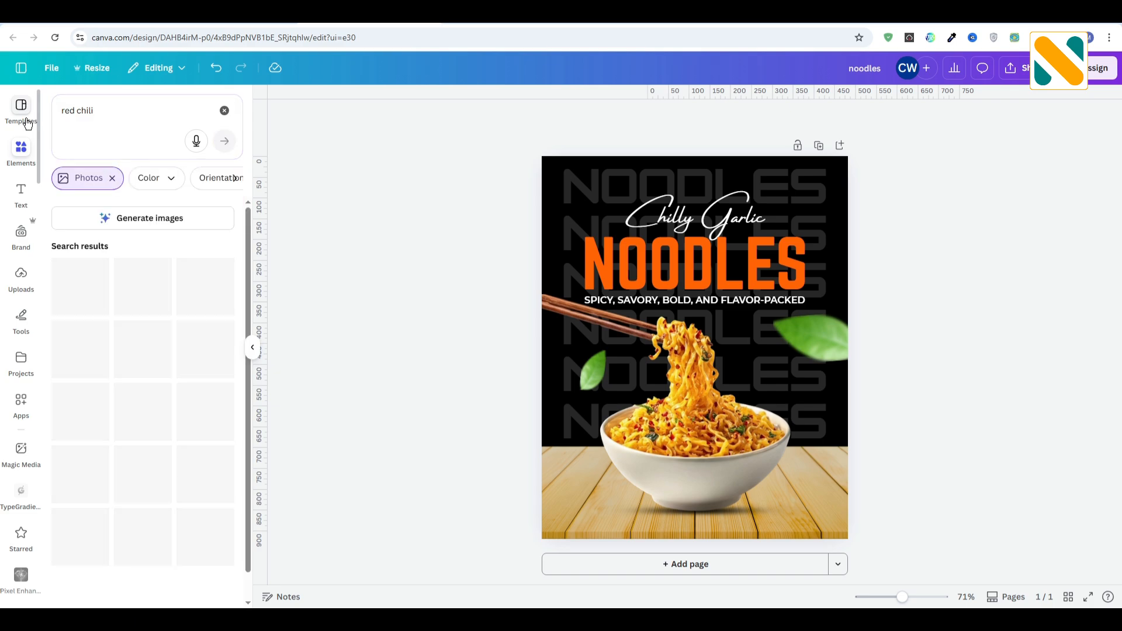
{"action": "left_click", "coordinate": [161, 299]}
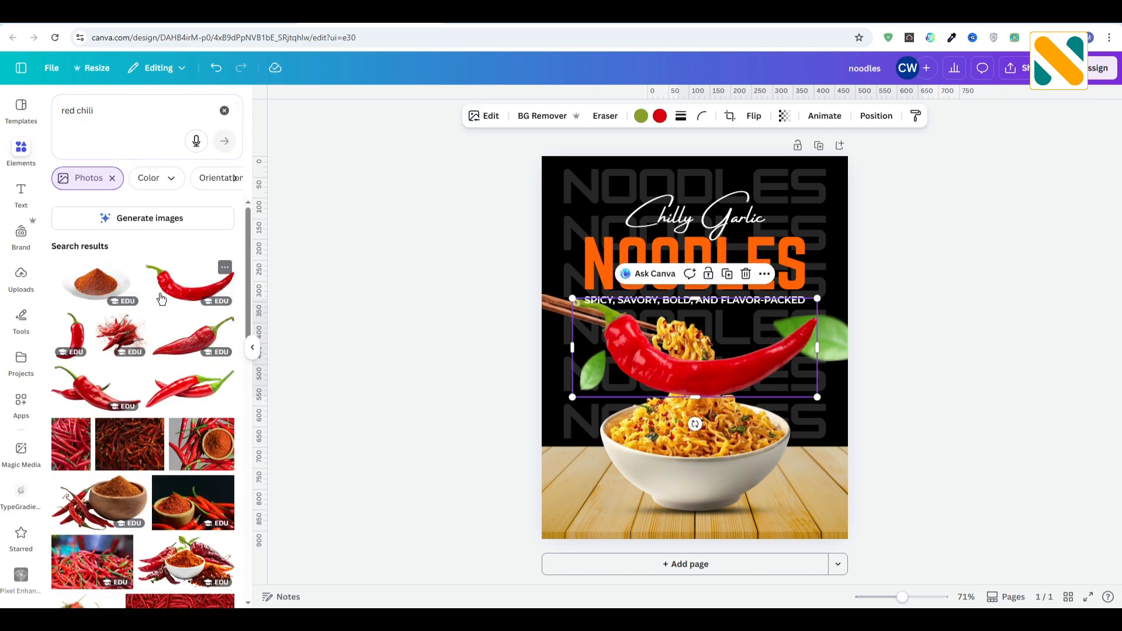
Step: Blur the whole red chili image at intensity 70
{"action": "left_click", "coordinate": [475, 120]}
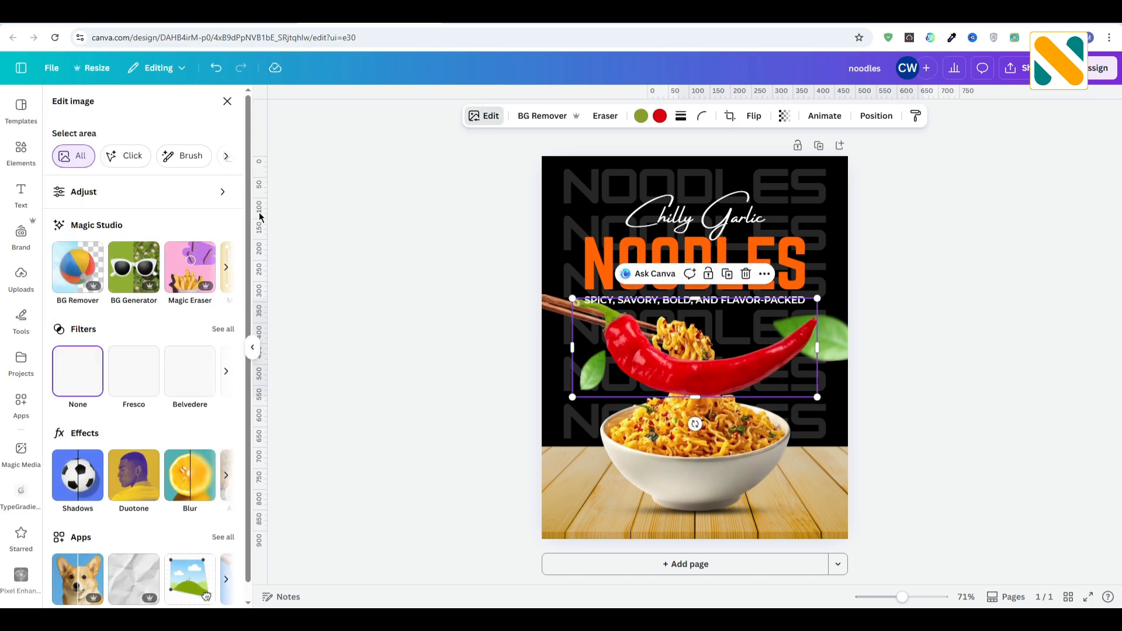
{"action": "left_click", "coordinate": [190, 475]}
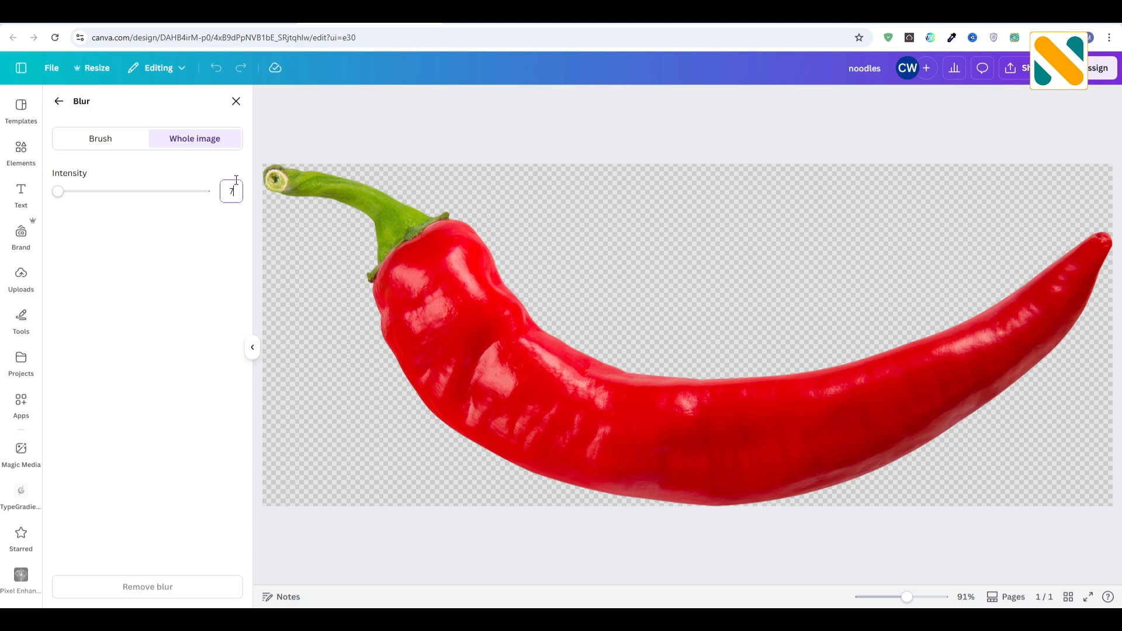
{"action": "key", "text": "Return"}
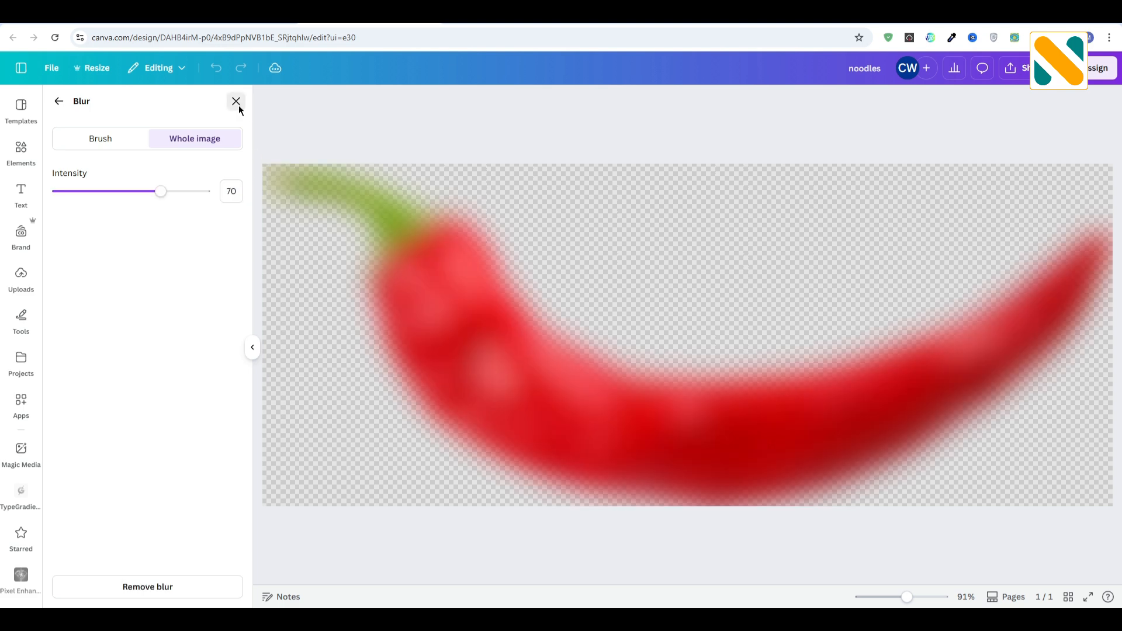
Step: Shrink the blurred chili, place it above the "Chilly Garlic" text, and flip it vertically and horizontally
{"action": "left_click", "coordinate": [238, 103]}
{"action": "left_click_drag", "start_coordinate": [817, 397], "coordinate": [726, 180]}
{"action": "left_click", "coordinate": [755, 118]}
{"action": "left_click", "coordinate": [754, 169]}
{"action": "left_click", "coordinate": [753, 117]}
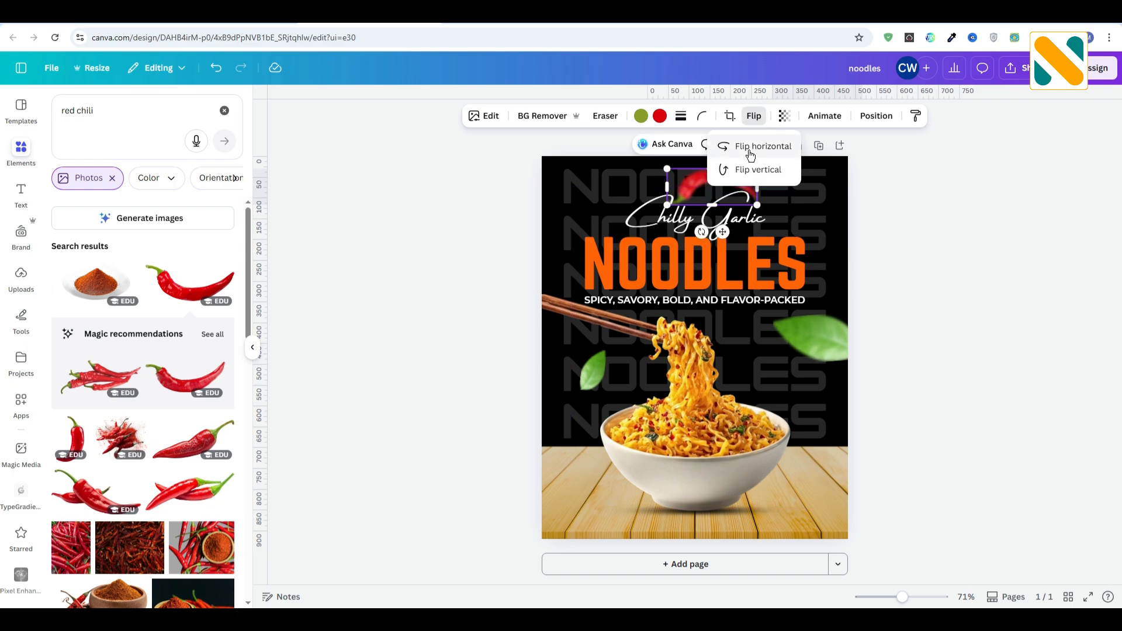
{"action": "left_click", "coordinate": [759, 145]}
{"action": "left_click", "coordinate": [920, 193]}
{"action": "left_click", "coordinate": [920, 194]}
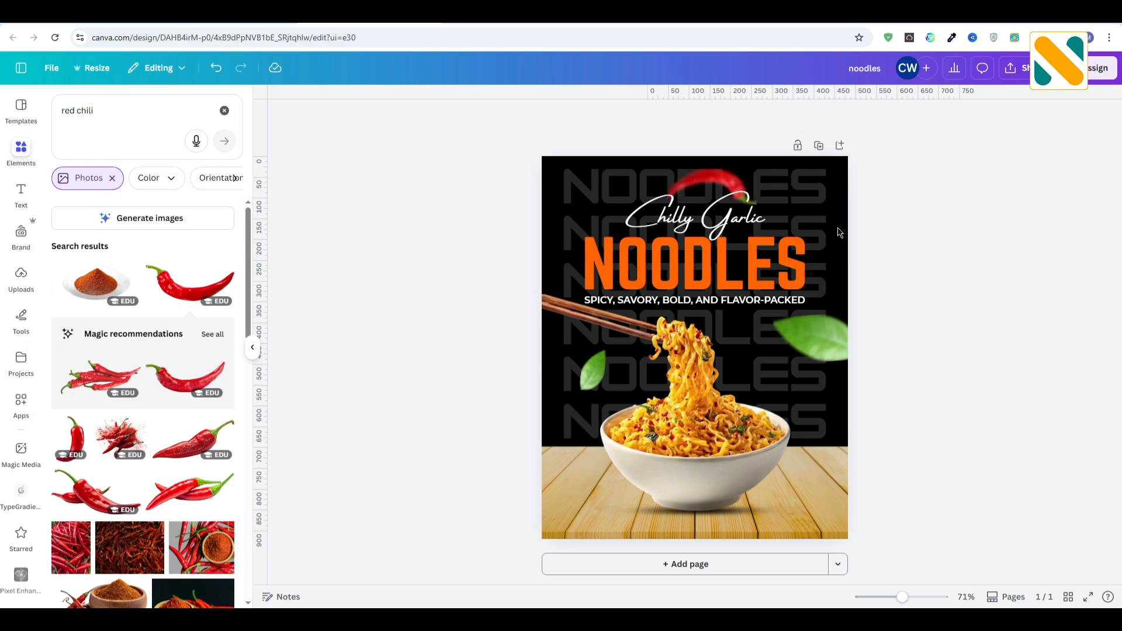
Step: Rotate the chili above the title to a steeper tilt and make it smaller
{"action": "left_click", "coordinate": [720, 182]}
{"action": "left_click_drag", "start_coordinate": [713, 217], "coordinate": [720, 232]}
{"action": "left_click_drag", "start_coordinate": [746, 152], "coordinate": [726, 187]}
Step: Duplicate the chili between the lifted noodles and the large leaf, then flip the copy vertically and tilt it down toward the leaf
{"action": "left_click_drag", "start_coordinate": [726, 230], "coordinate": [772, 366]}
{"action": "left_click", "coordinate": [747, 232]}
{"action": "left_click", "coordinate": [754, 116]}
{"action": "left_click", "coordinate": [760, 170]}
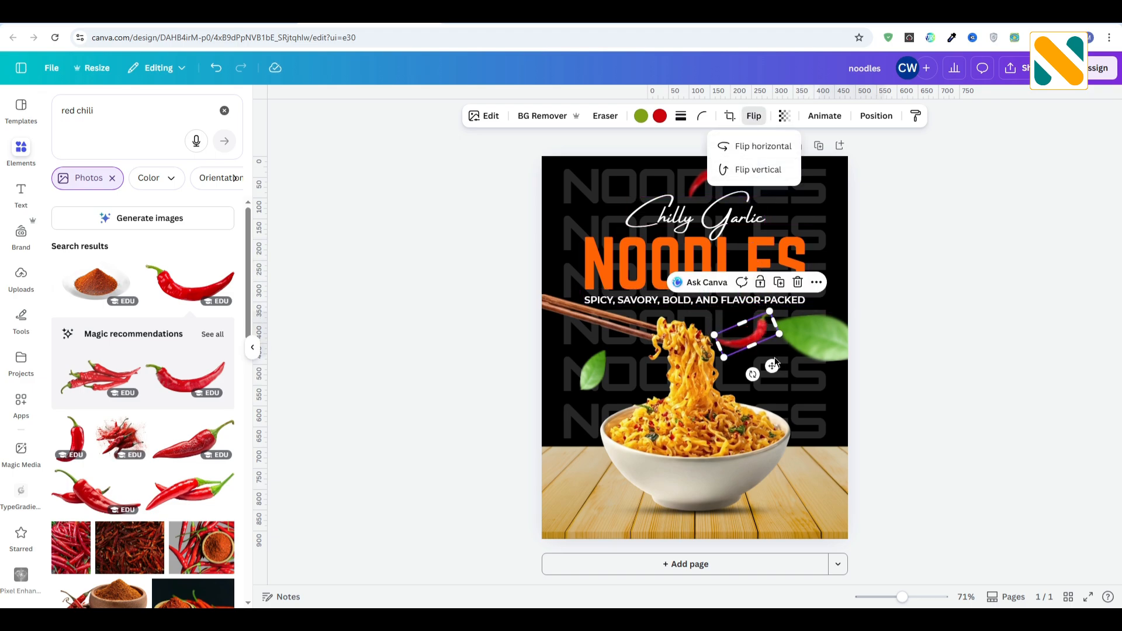
{"action": "left_click_drag", "start_coordinate": [753, 374], "coordinate": [718, 373]}
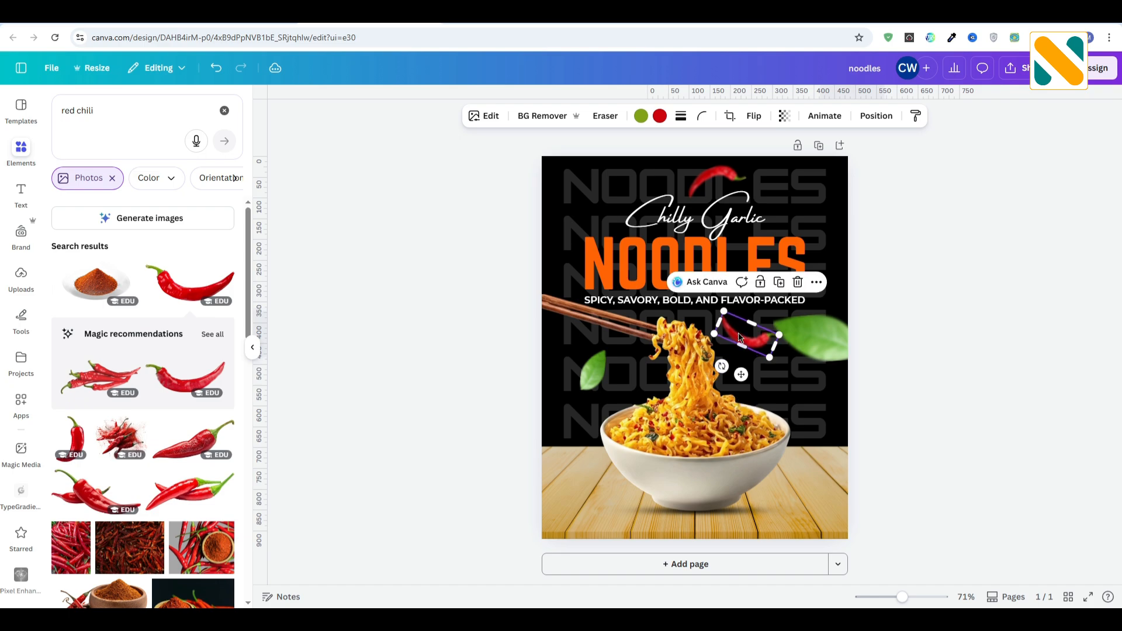
{"action": "left_click_drag", "start_coordinate": [747, 328], "coordinate": [754, 343]}
{"action": "left_click", "coordinate": [905, 292]}
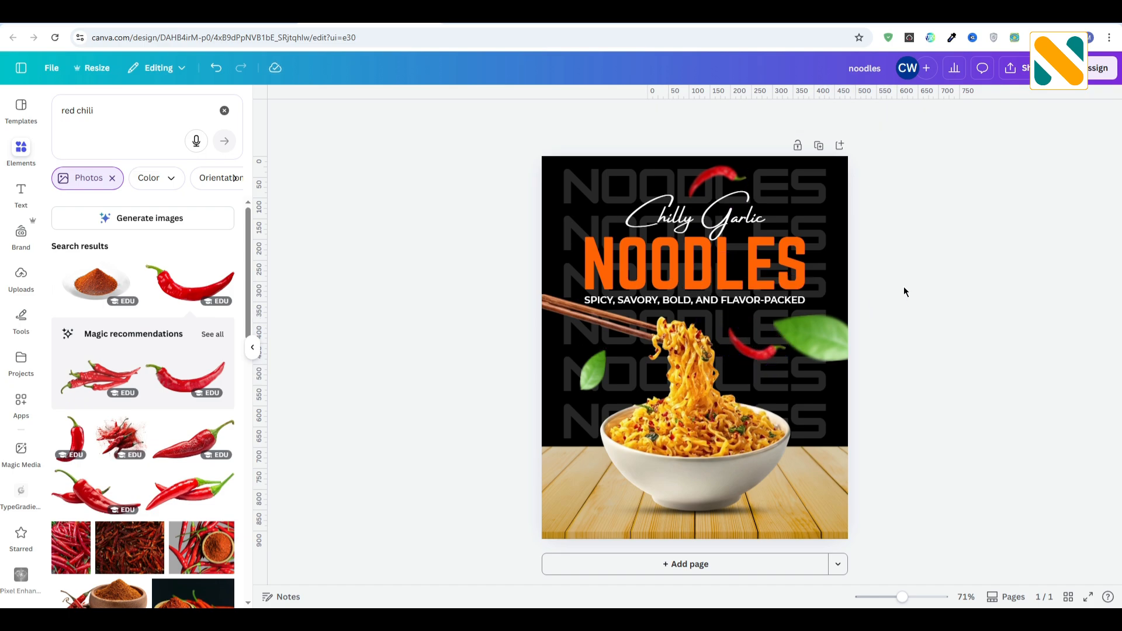
Step: Search the photos for "garlic" and add the single peeled garlic clove to the poster
{"action": "left_click", "coordinate": [135, 109]}
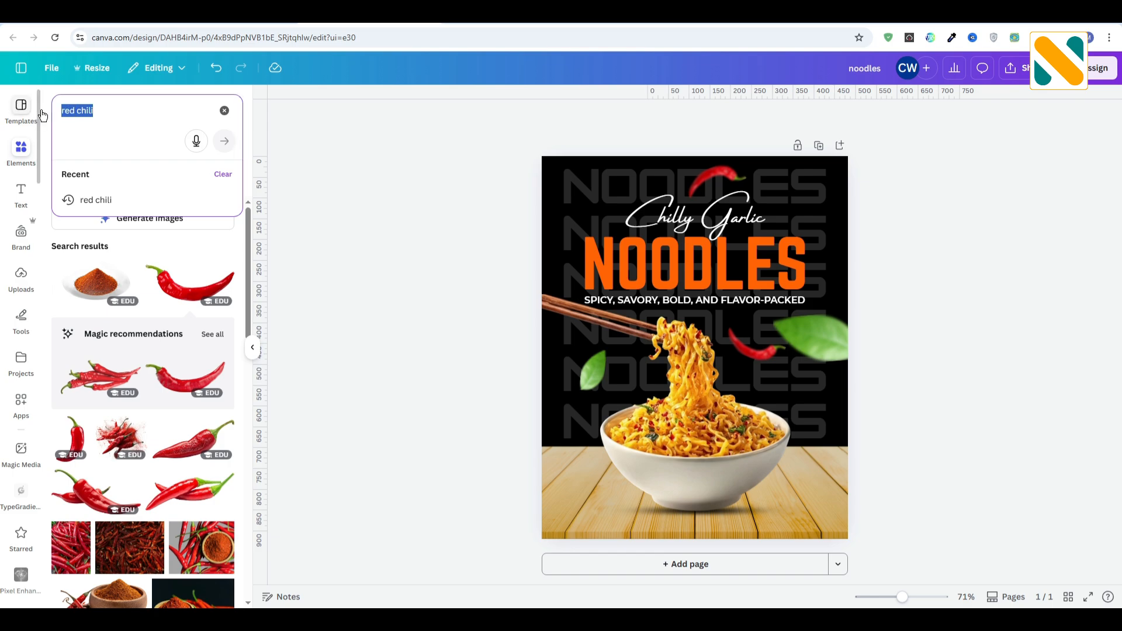
{"action": "type", "text": "garlic"}
{"action": "key", "text": "Return"}
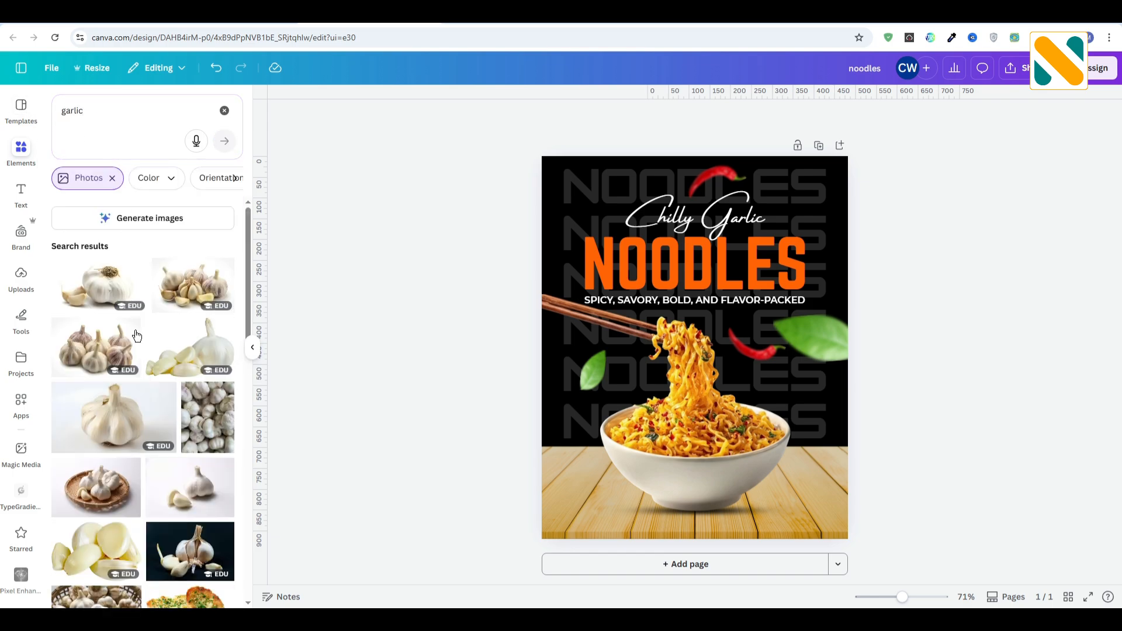
{"action": "scroll", "coordinate": [148, 380], "scroll_direction": "down", "scroll_amount": 10}
{"action": "scroll", "coordinate": [147, 383], "scroll_direction": "down", "scroll_amount": 8}
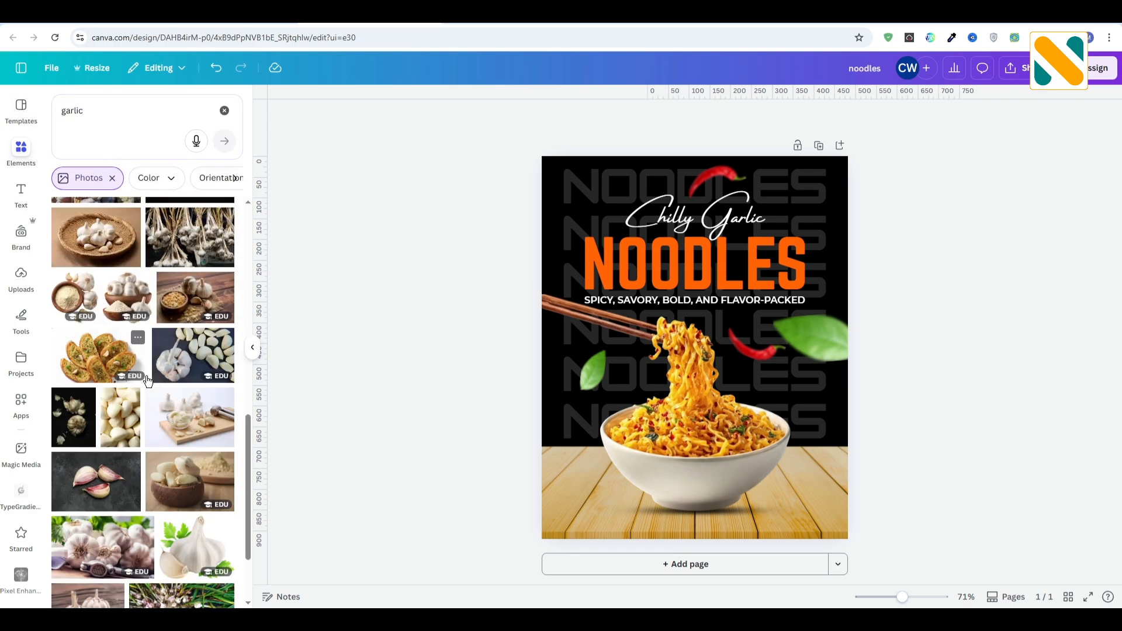
{"action": "scroll", "coordinate": [147, 389], "scroll_direction": "down", "scroll_amount": 10}
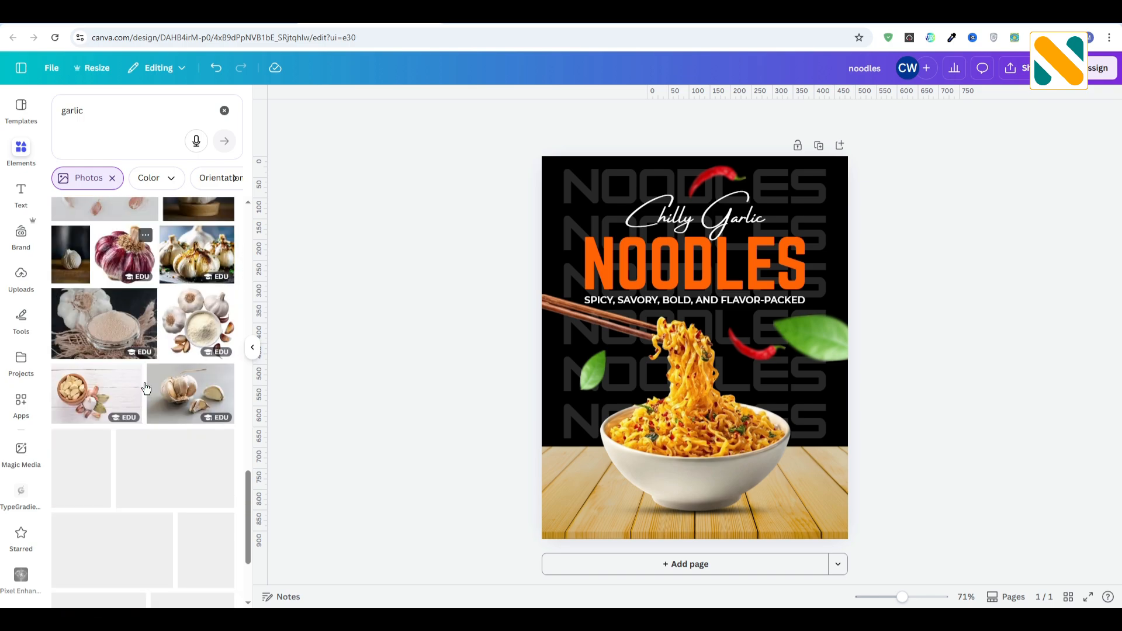
{"action": "scroll", "coordinate": [146, 390], "scroll_direction": "down", "scroll_amount": 10}
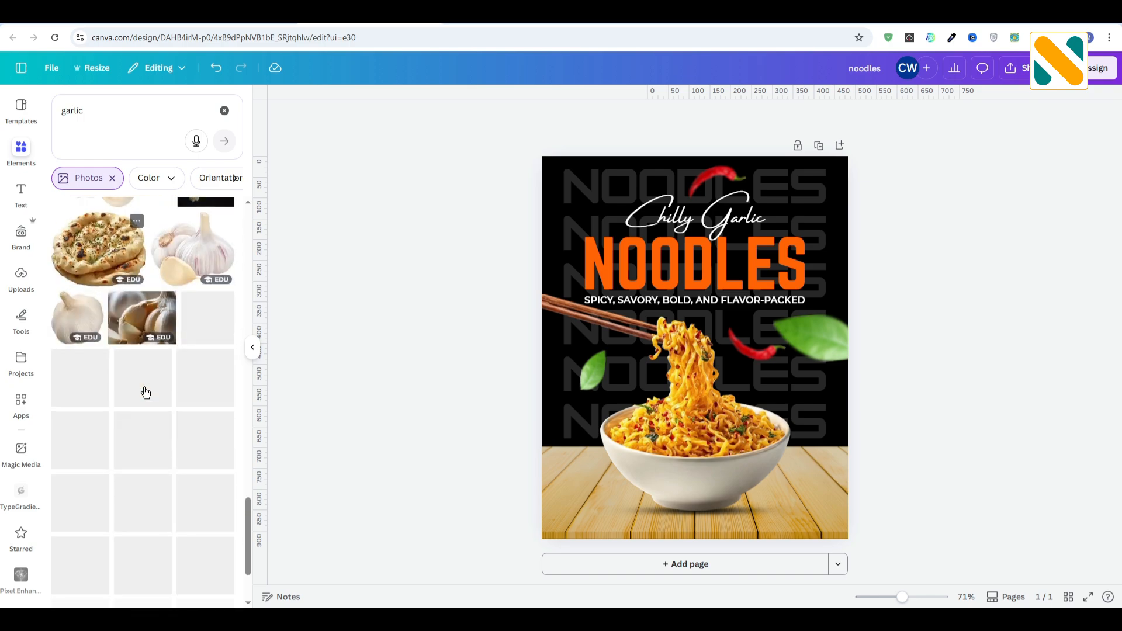
{"action": "scroll", "coordinate": [144, 393], "scroll_direction": "down", "scroll_amount": 3}
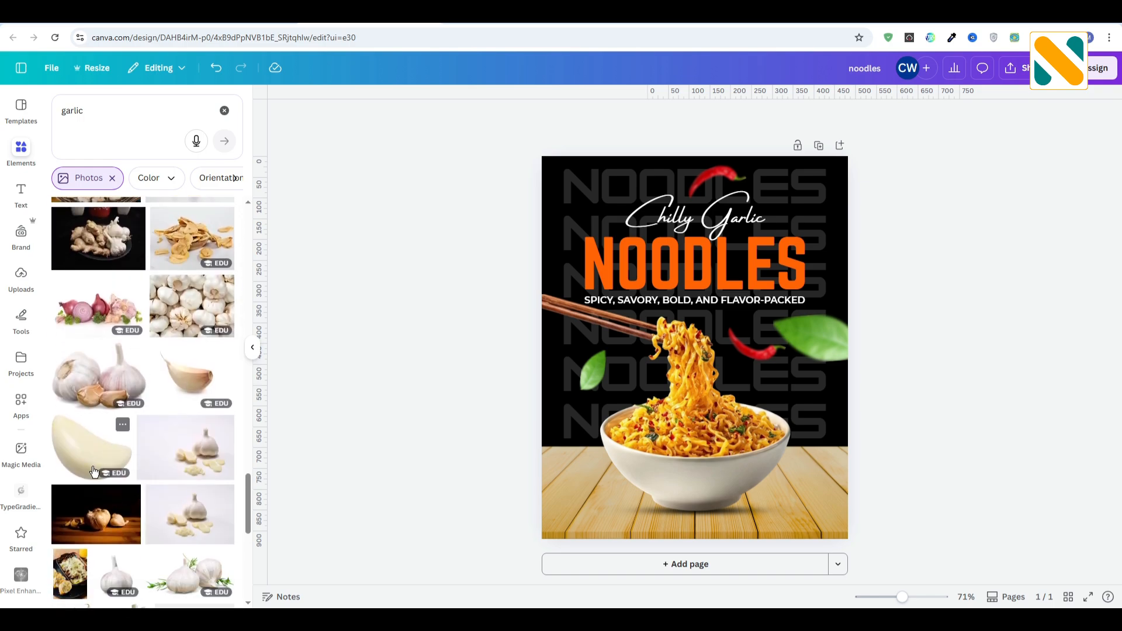
{"action": "left_click", "coordinate": [88, 461]}
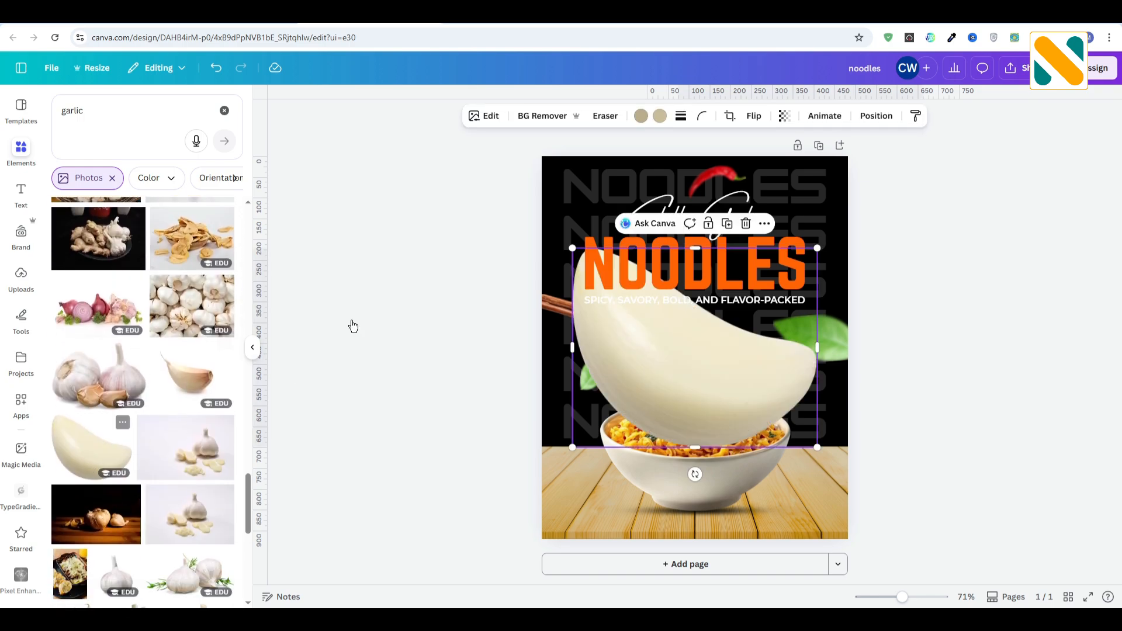
Step: Blur the whole garlic clove image at intensity 70
{"action": "left_click", "coordinate": [480, 115]}
{"action": "left_click", "coordinate": [212, 248]}
{"action": "left_click", "coordinate": [224, 190]}
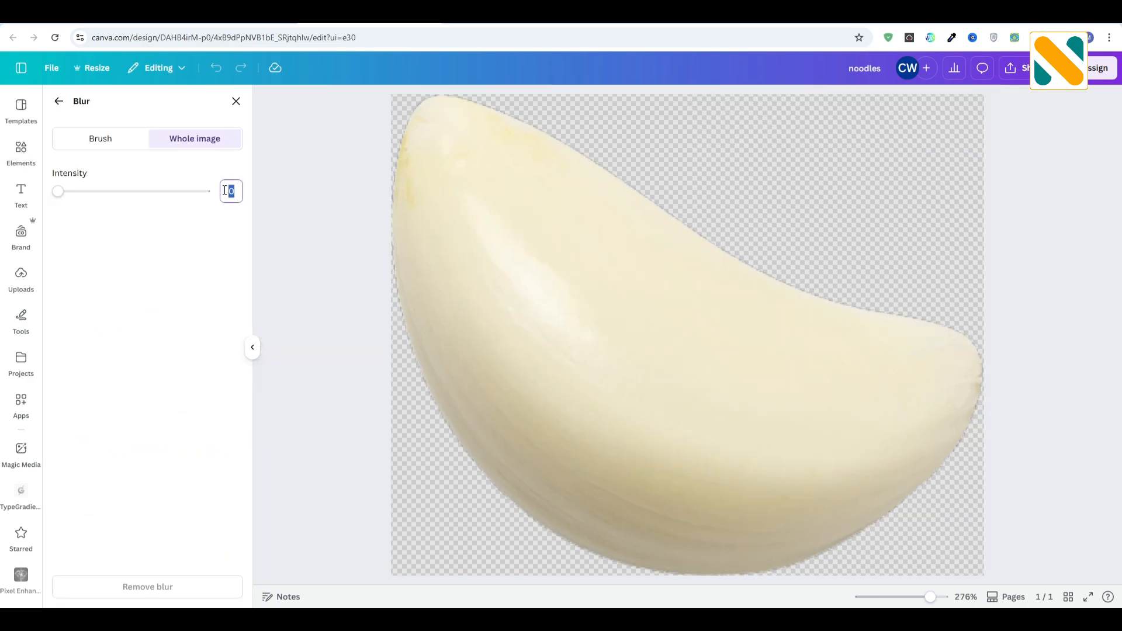
{"action": "key", "text": "Return"}
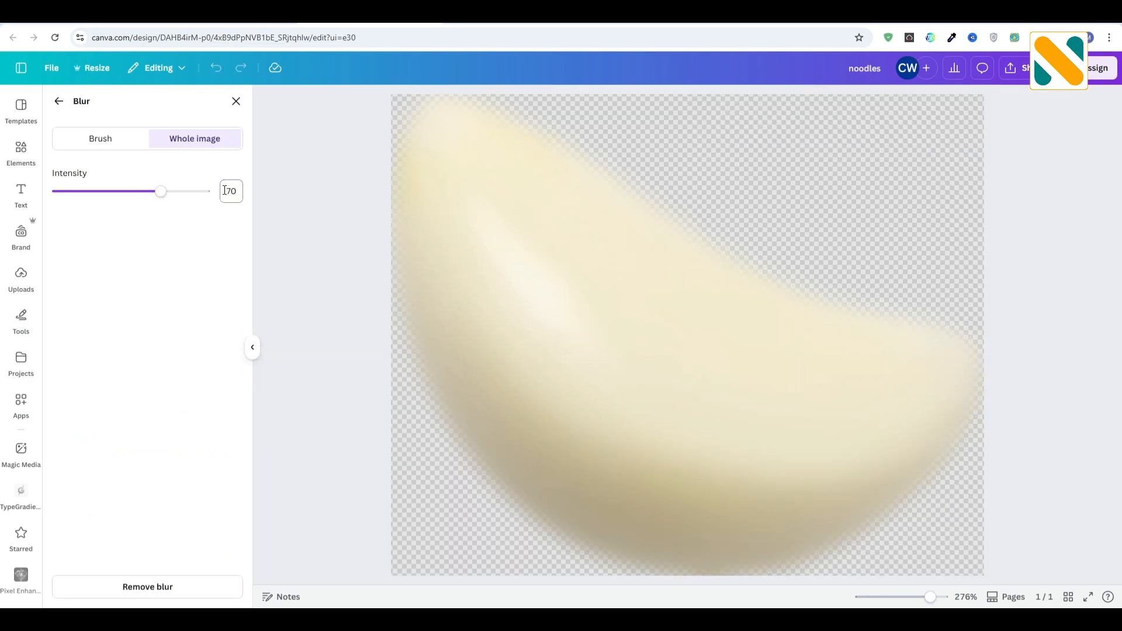
{"action": "left_click", "coordinate": [237, 102]}
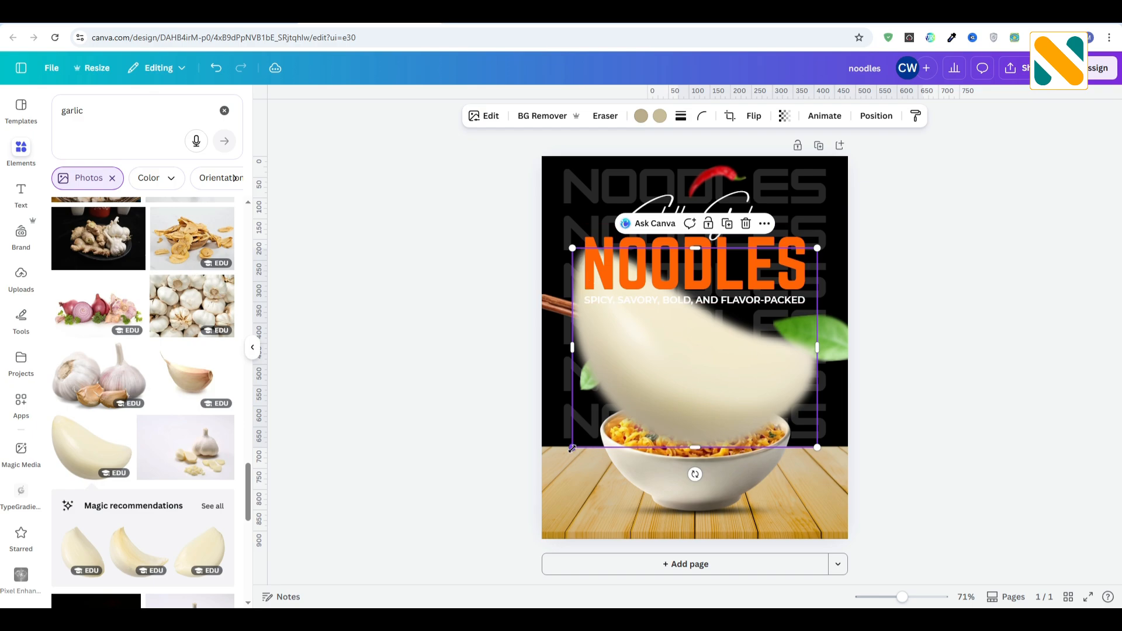
Step: Shrink the garlic clove, move it to the poster's upper-right corner and rotate it to about 128°
{"action": "left_click_drag", "start_coordinate": [572, 448], "coordinate": [773, 224]}
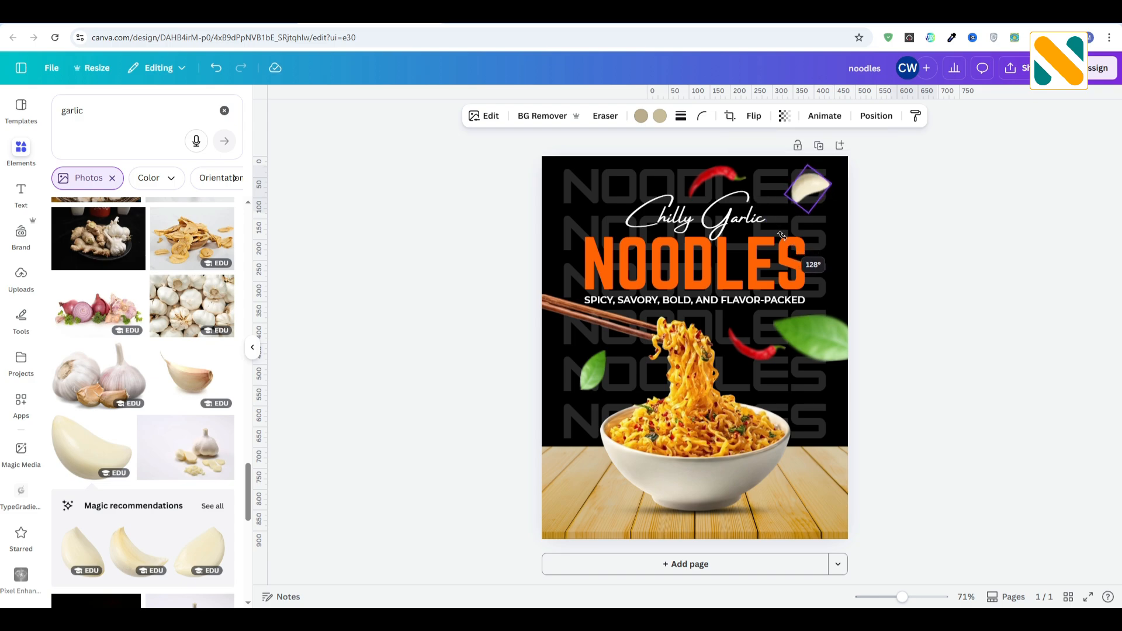
{"action": "left_click_drag", "start_coordinate": [782, 235], "coordinate": [783, 235]}
{"action": "left_click", "coordinate": [933, 213]}
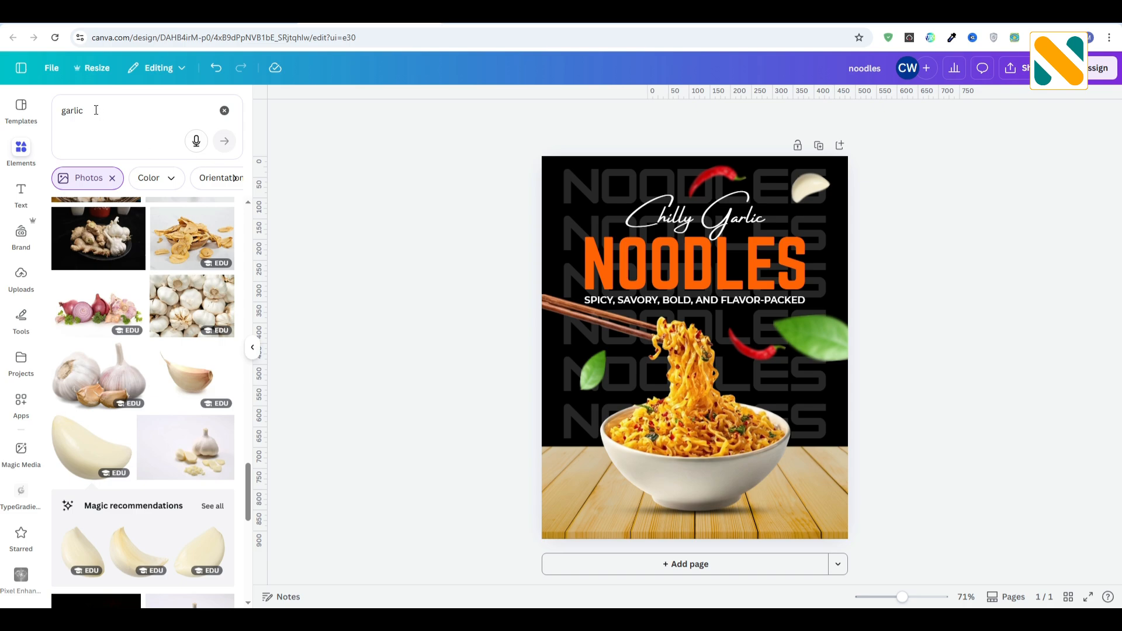
Step: Search the graphics for "call" and add the round black icon with a cut-out phone handset
{"action": "left_click_drag", "start_coordinate": [96, 110], "coordinate": [53, 112]}
{"action": "type", "text": "call"}
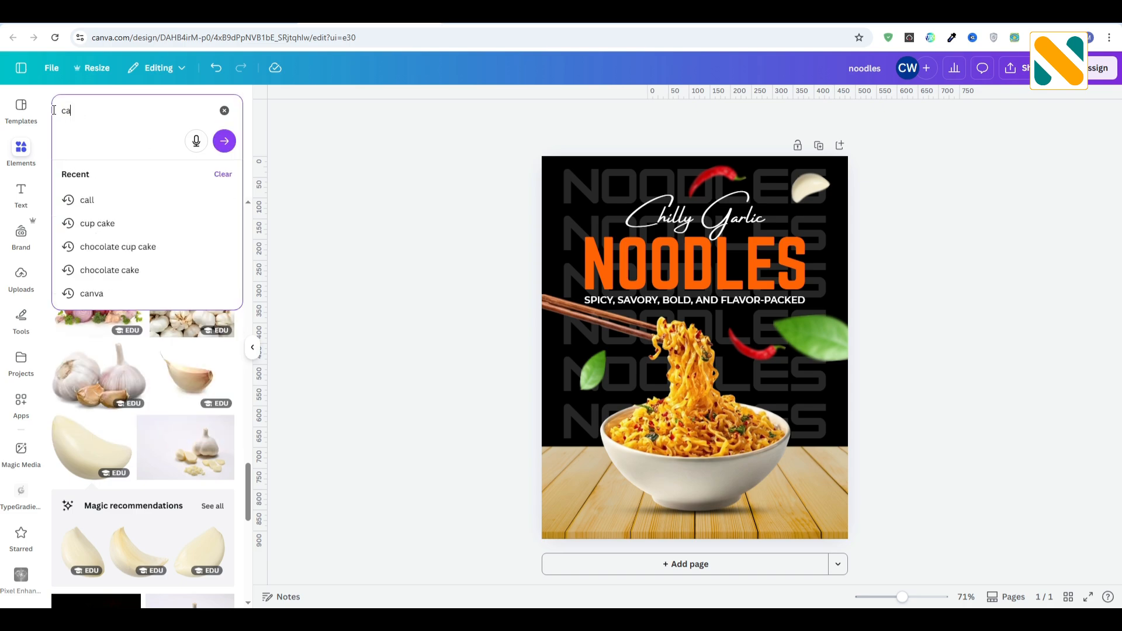
{"action": "key", "text": "Return"}
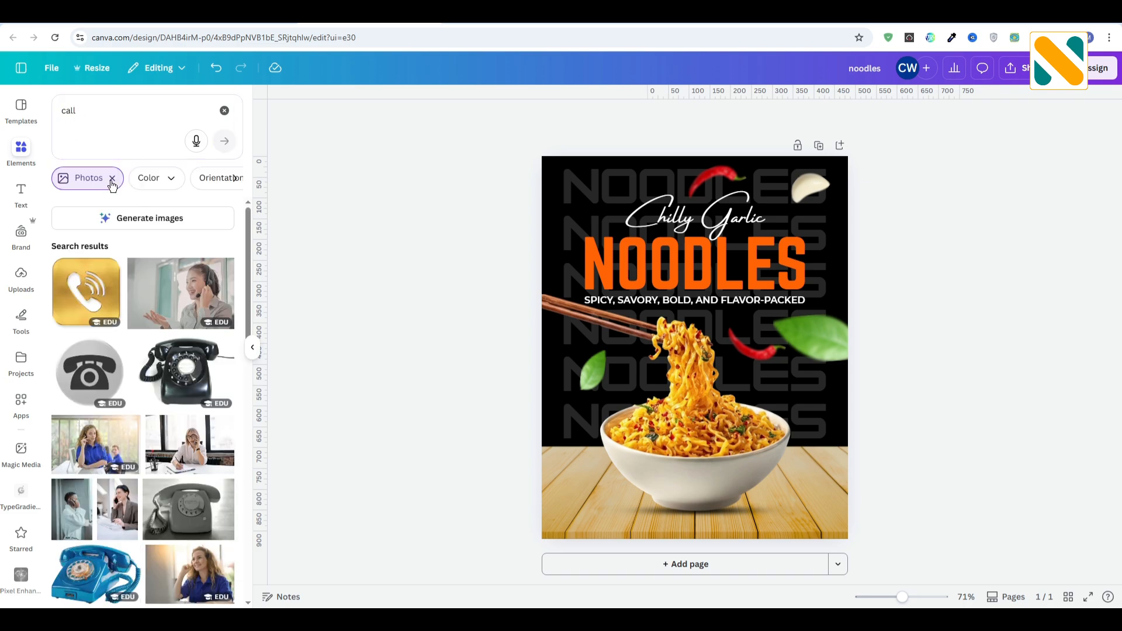
{"action": "left_click", "coordinate": [112, 180]}
{"action": "left_click", "coordinate": [221, 250]}
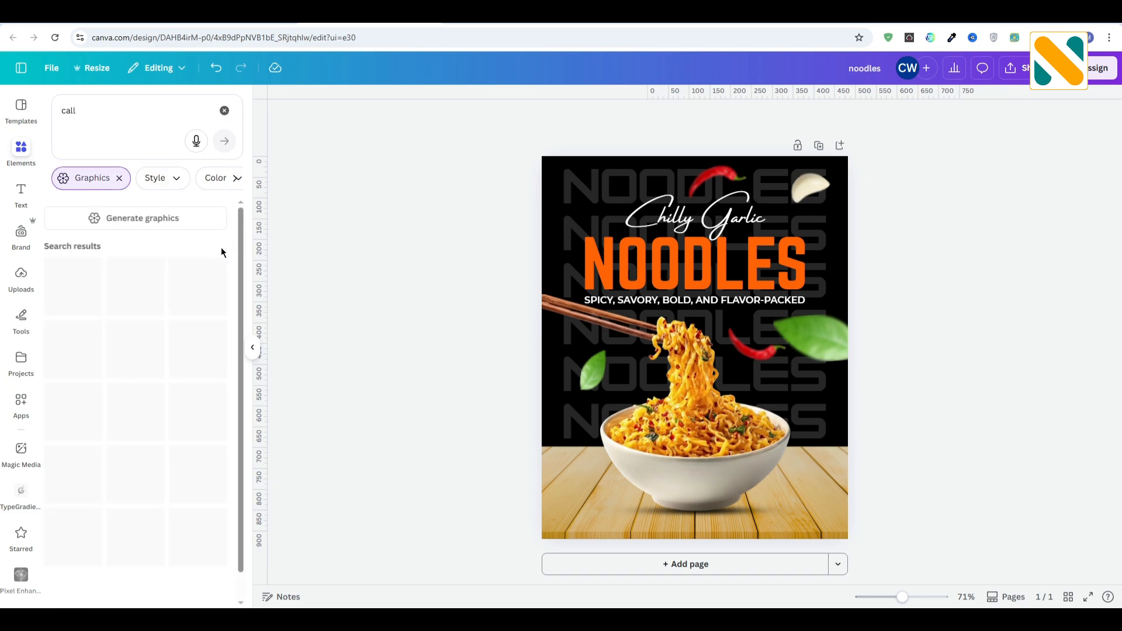
{"action": "left_click", "coordinate": [85, 494]}
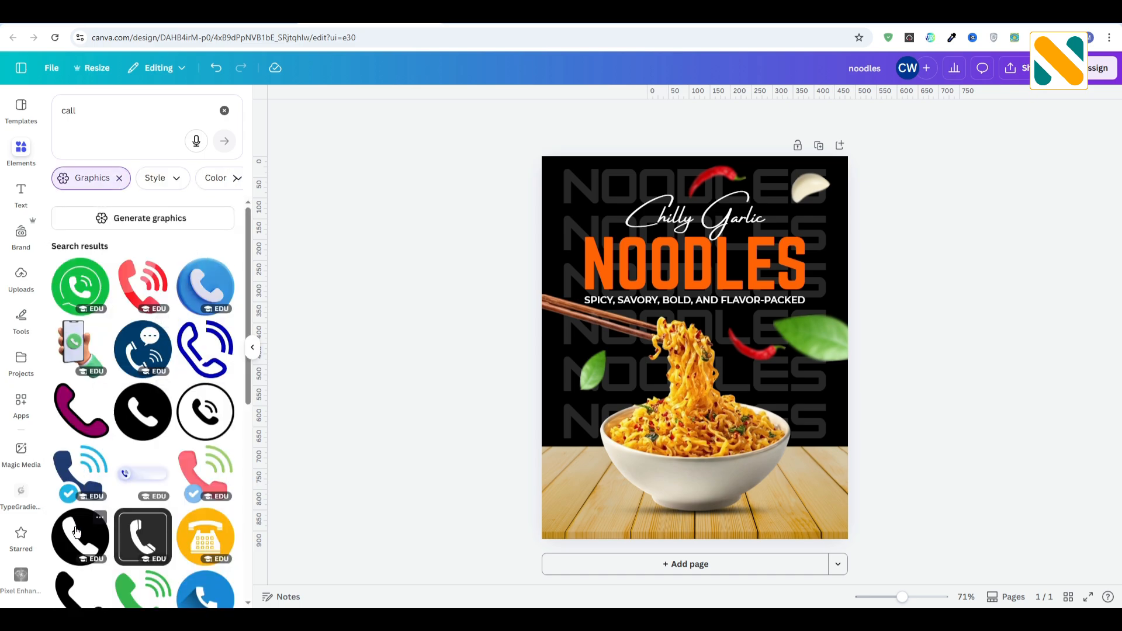
Step: Add a circle shape over the phone icon and fill it with white
{"action": "left_click", "coordinate": [224, 111]}
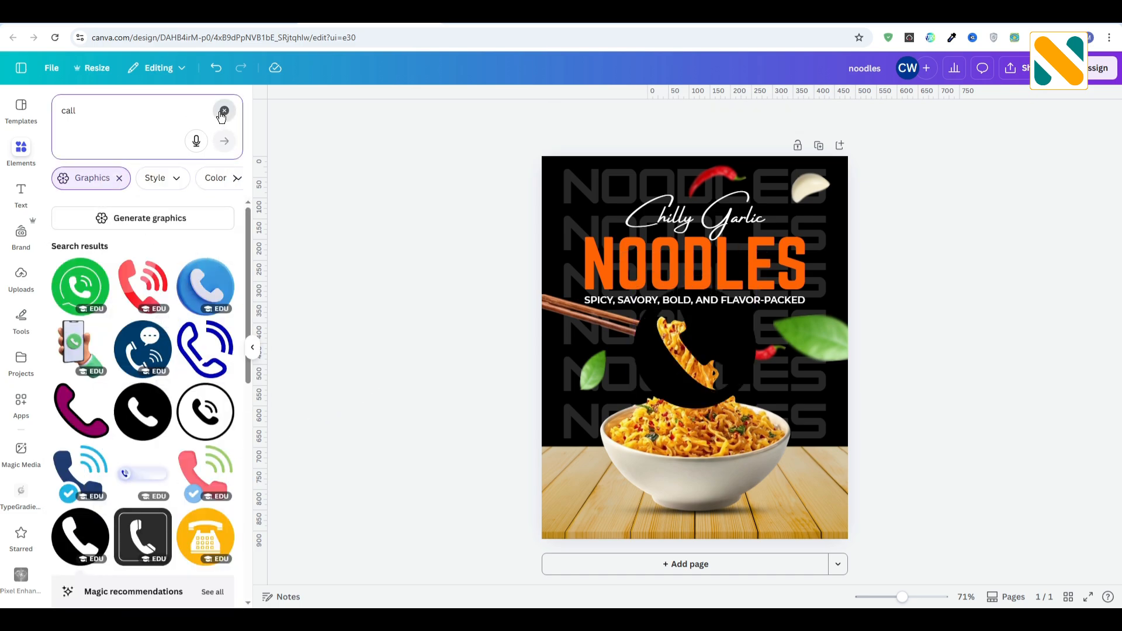
{"action": "left_click", "coordinate": [82, 355]}
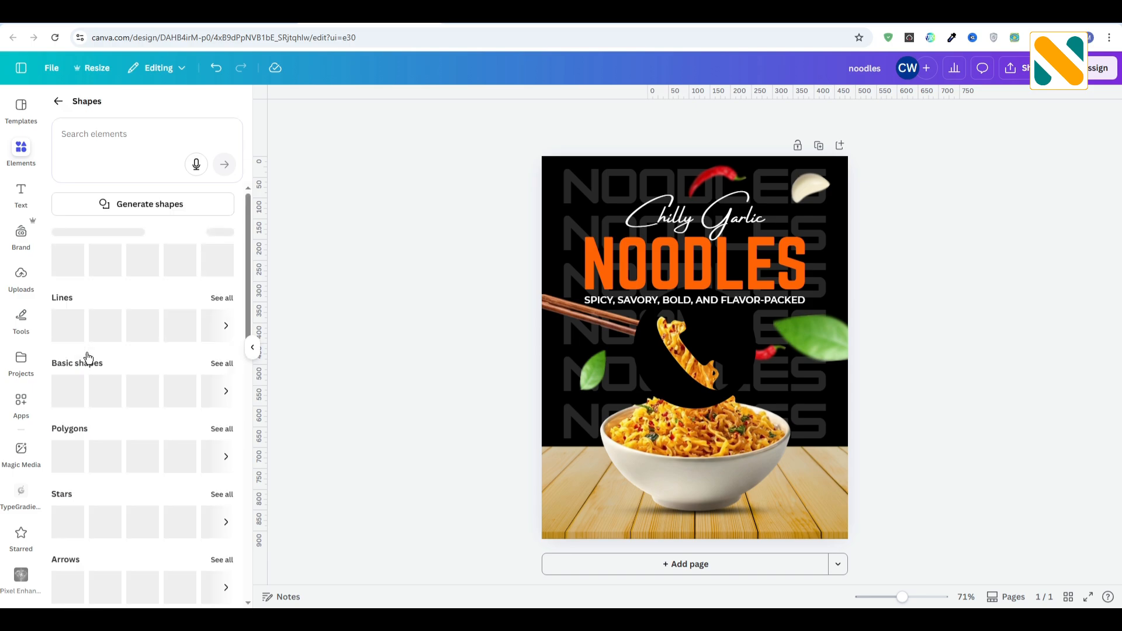
{"action": "left_click", "coordinate": [446, 343]}
{"action": "left_click", "coordinate": [696, 360]}
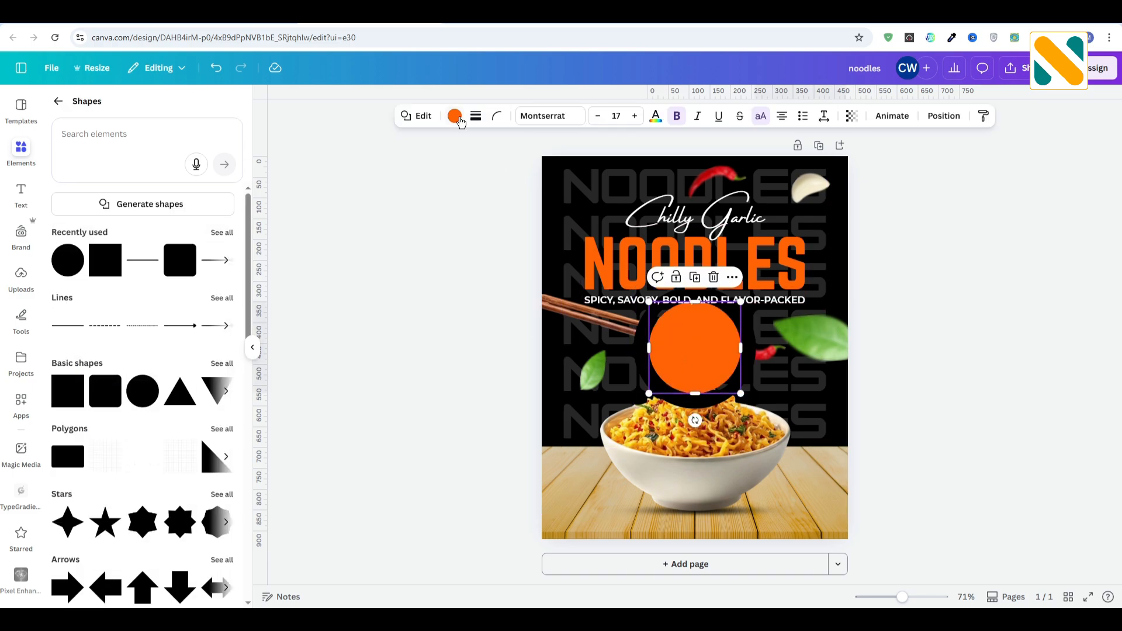
{"action": "left_click", "coordinate": [222, 405]}
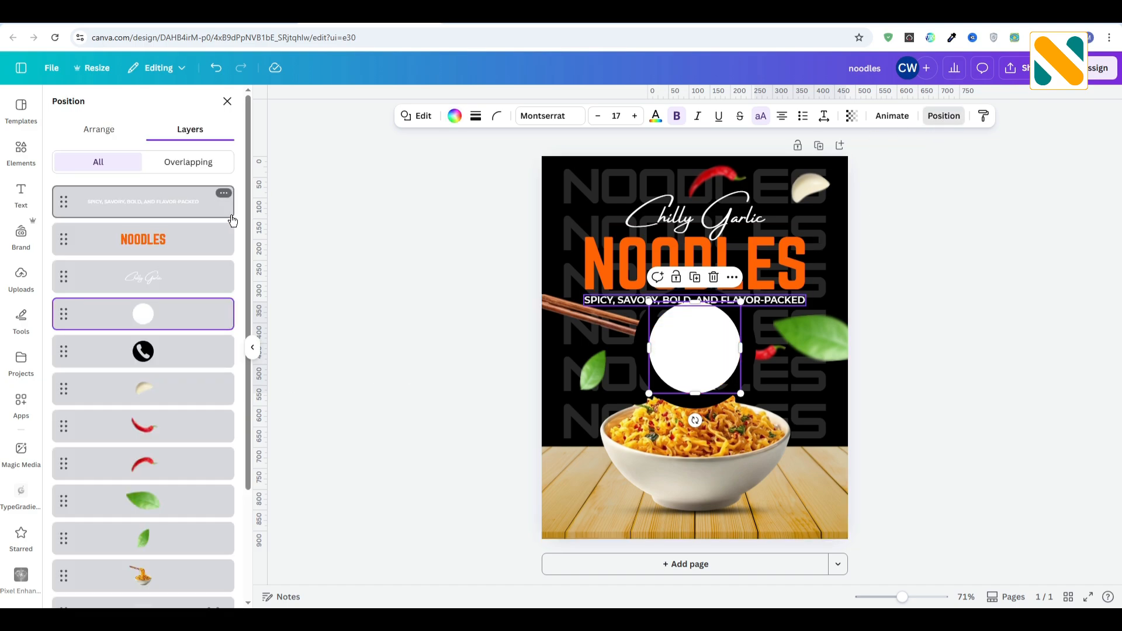
Step: Send the white circle one level backward behind the phone icon and recolor the icon with the document's orange
{"action": "left_click", "coordinate": [109, 130]}
{"action": "left_click", "coordinate": [191, 161]}
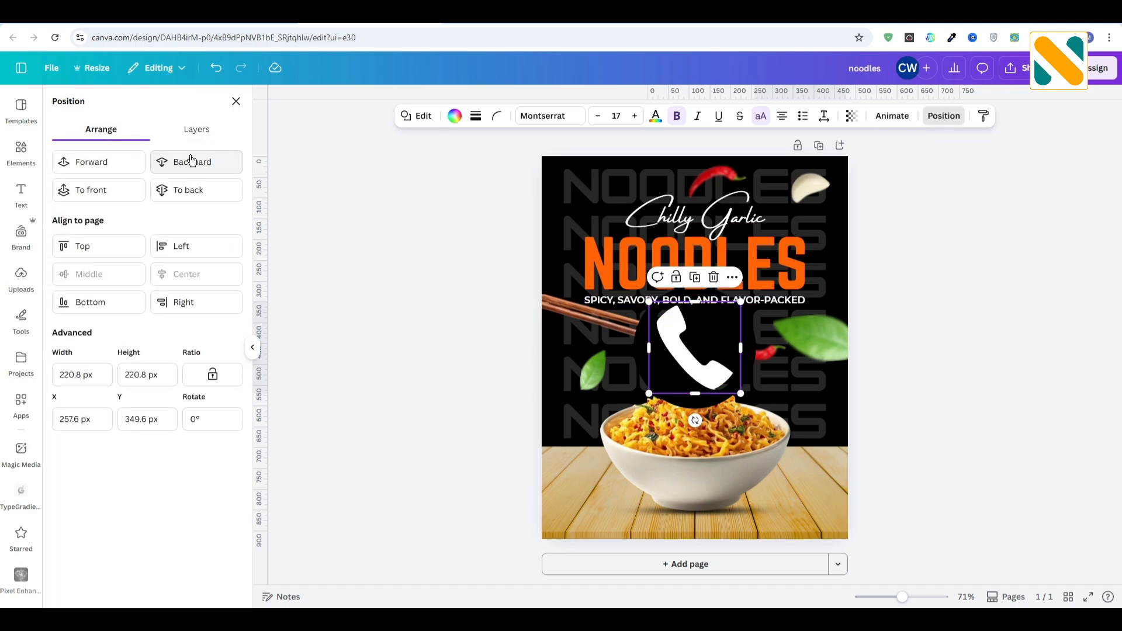
{"action": "left_click", "coordinate": [199, 131]}
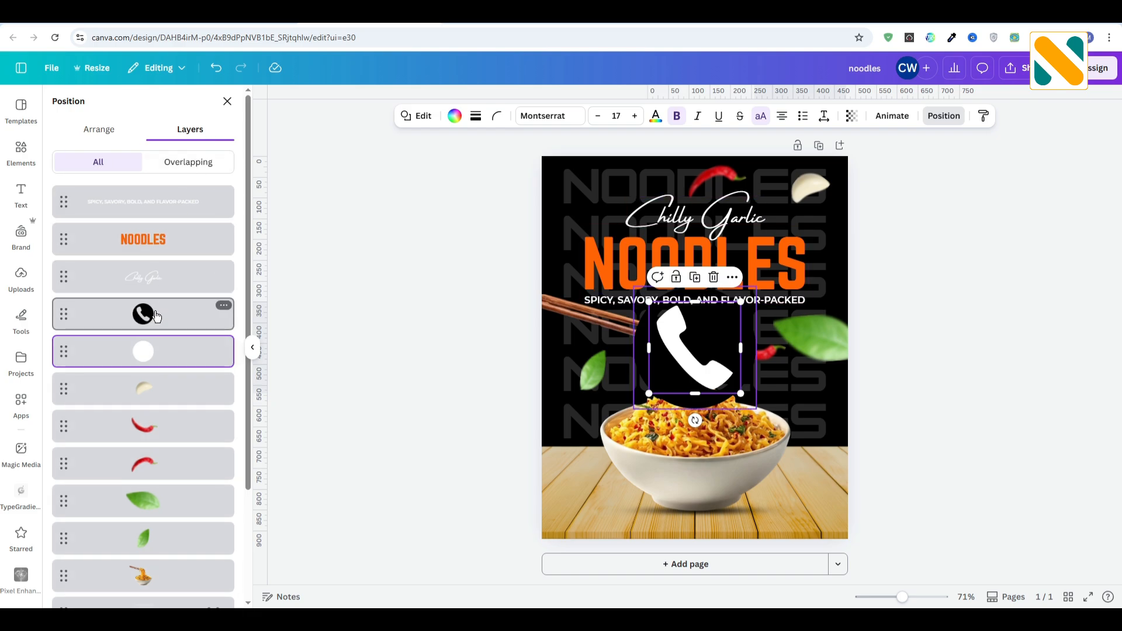
{"action": "left_click", "coordinate": [156, 314]}
{"action": "left_click", "coordinate": [578, 117]}
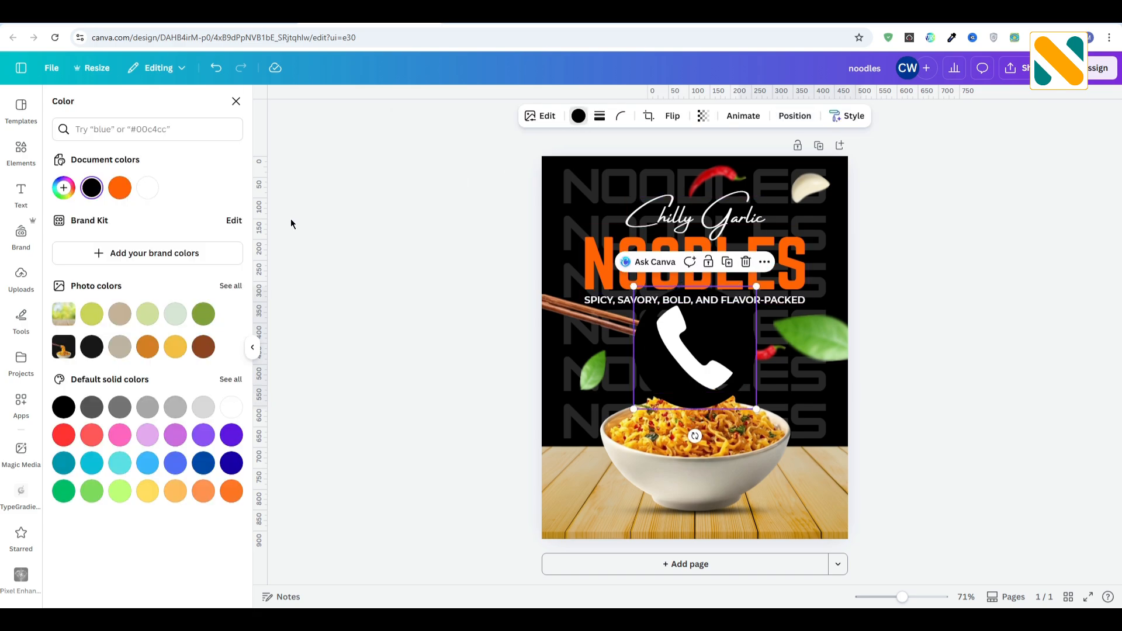
{"action": "left_click", "coordinate": [121, 188]}
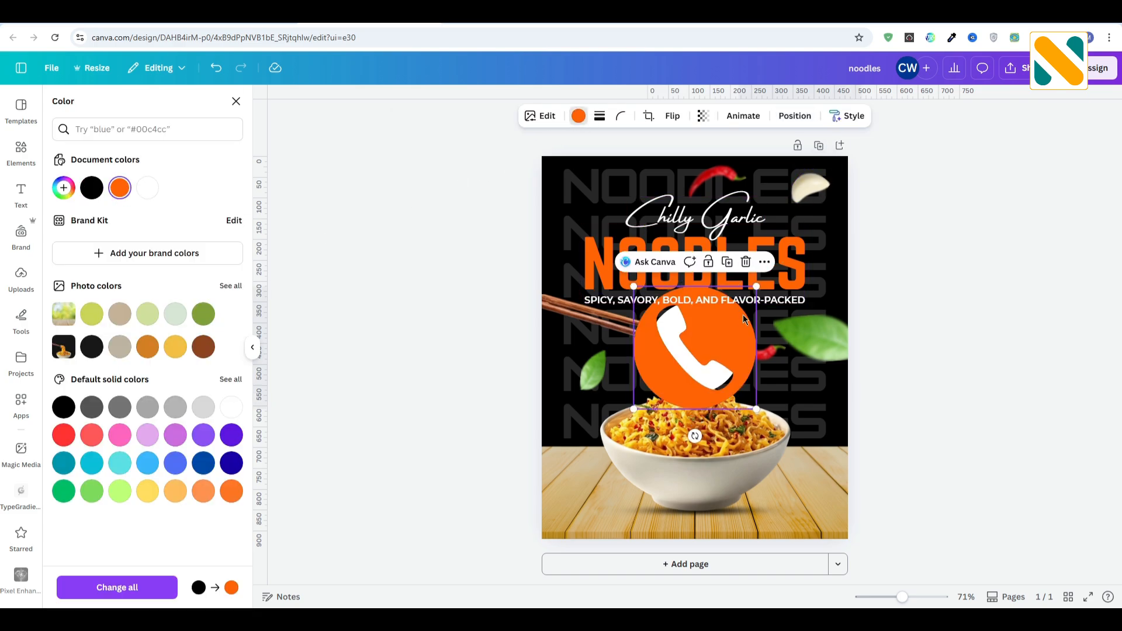
Step: Enlarge the white circle behind the phone icon until it fills the handset cut-out, keeping it centered
{"action": "left_click", "coordinate": [795, 116]}
{"action": "left_click", "coordinate": [181, 352]}
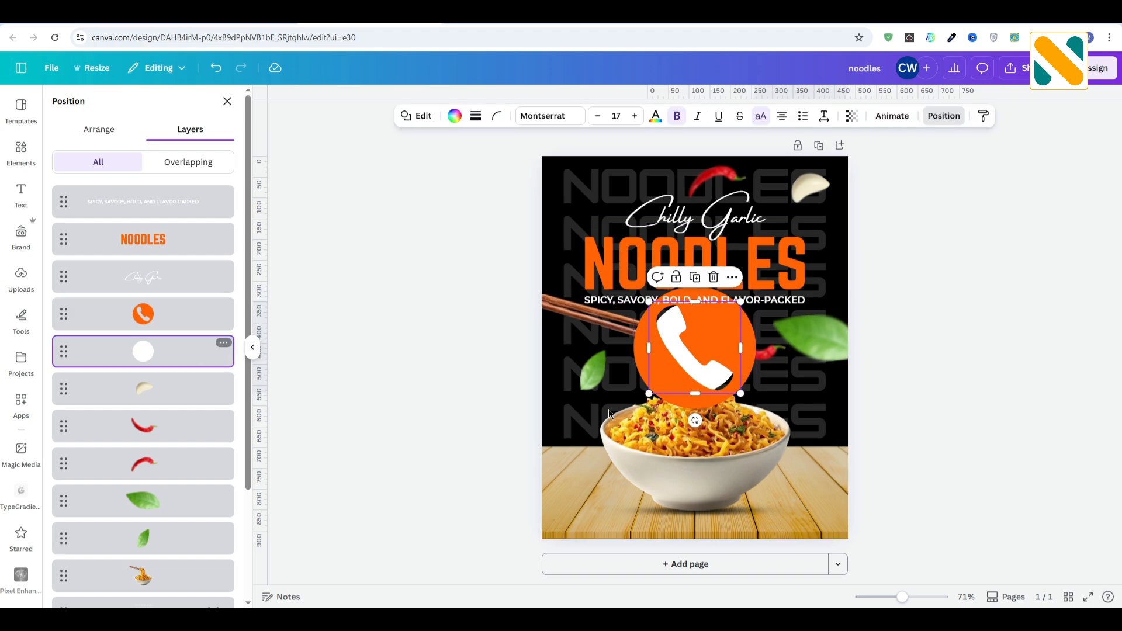
{"action": "left_click_drag", "start_coordinate": [739, 391], "coordinate": [722, 373]}
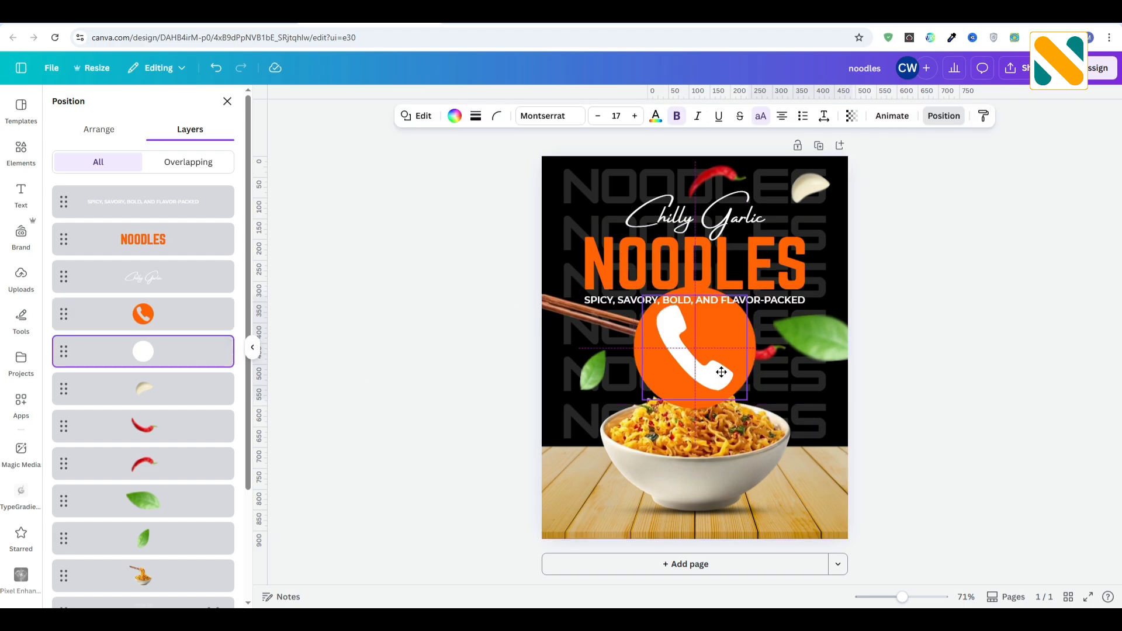
Step: Group the white circle with the orange phone icon, then shrink the group into the poster's bottom-left corner
{"action": "left_click", "coordinate": [174, 318], "text": "shift"}
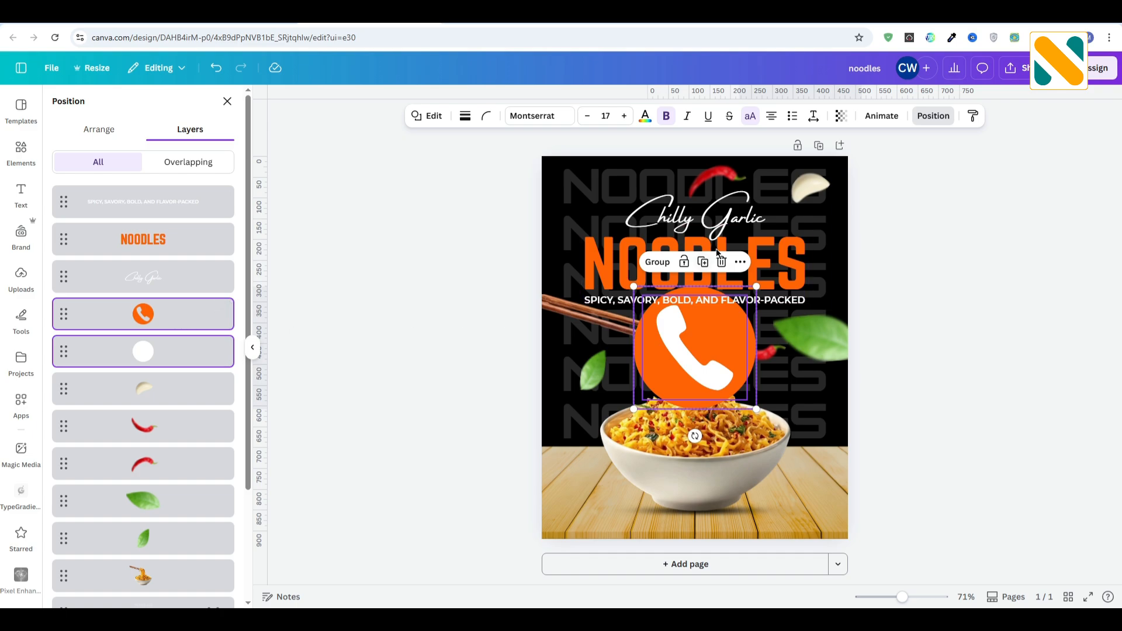
{"action": "left_click", "coordinate": [657, 262]}
{"action": "left_click_drag", "start_coordinate": [756, 287], "coordinate": [588, 509]}
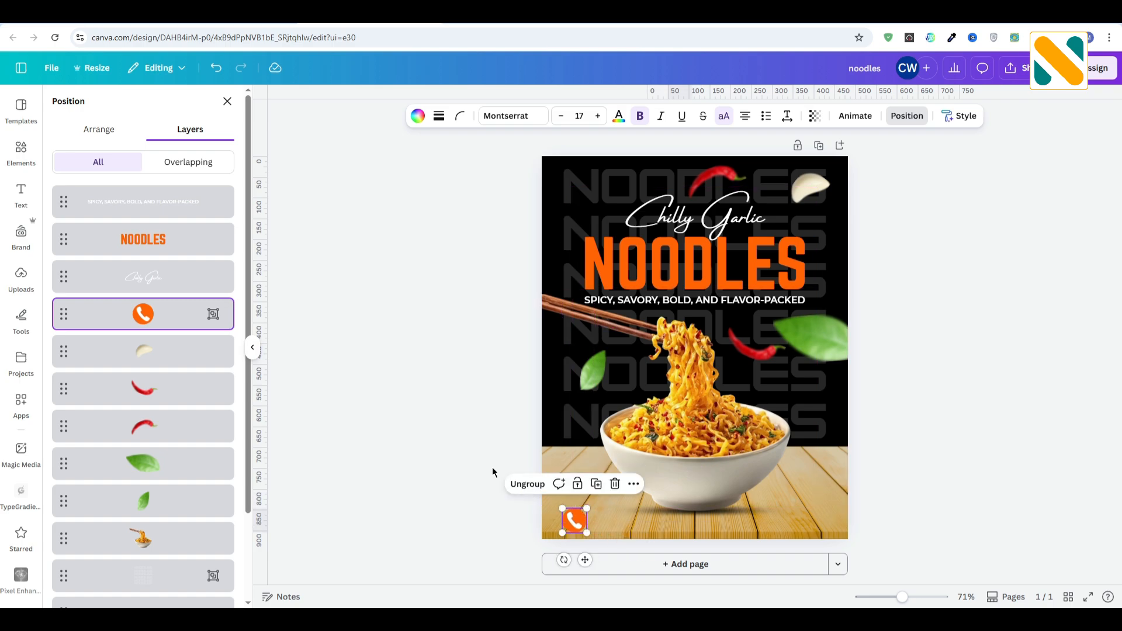
{"action": "left_click", "coordinate": [492, 468]}
Step: Duplicate the tagline, move the copy beside the phone icon at the poster's bottom, and turn off its all-caps formatting
{"action": "left_click", "coordinate": [658, 301]}
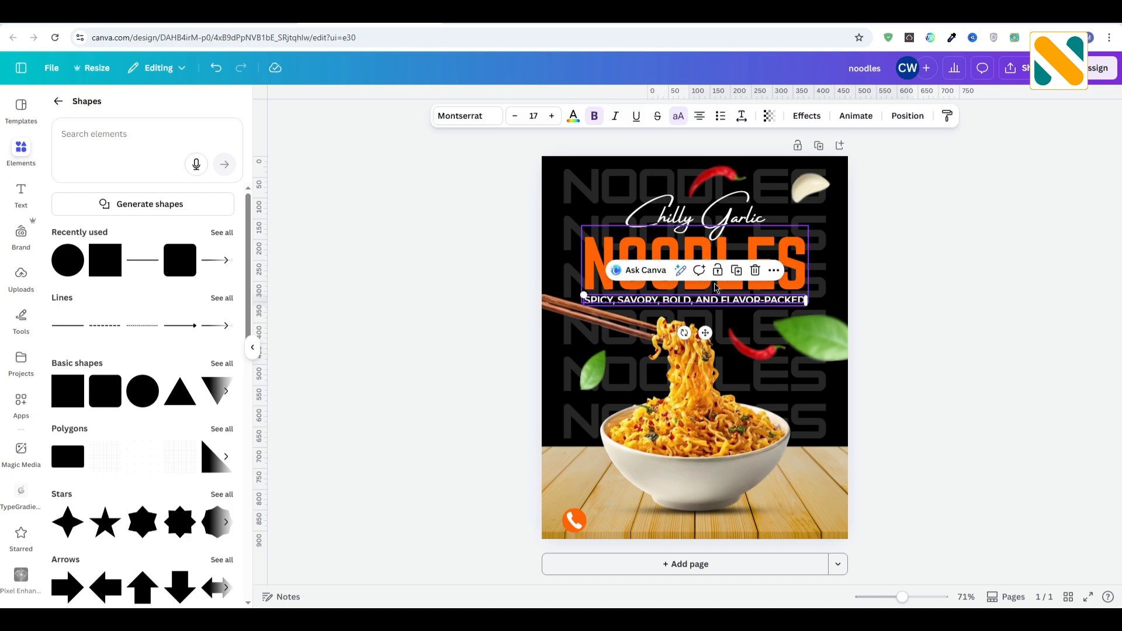
{"action": "left_click", "coordinate": [736, 270]}
{"action": "left_click_drag", "start_coordinate": [714, 314], "coordinate": [709, 535]}
{"action": "left_click", "coordinate": [678, 116]}
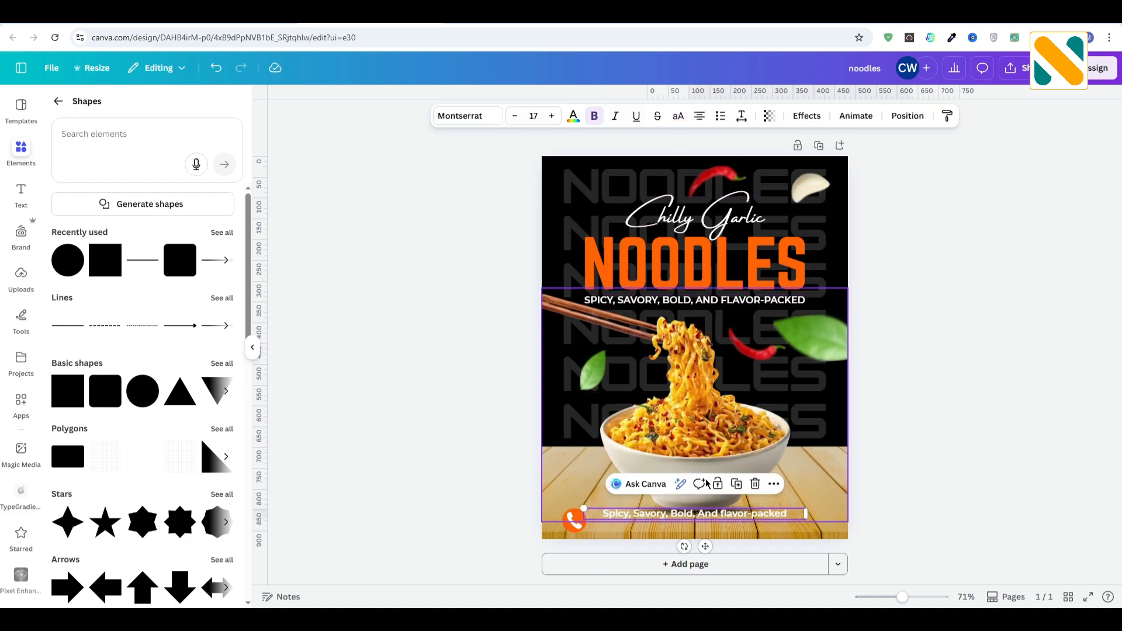
Step: Replace the copied tagline text beside the phone icon with "Call for Order..."
{"action": "double_click", "coordinate": [701, 515]}
{"action": "type", "text": "Call for Order..."}
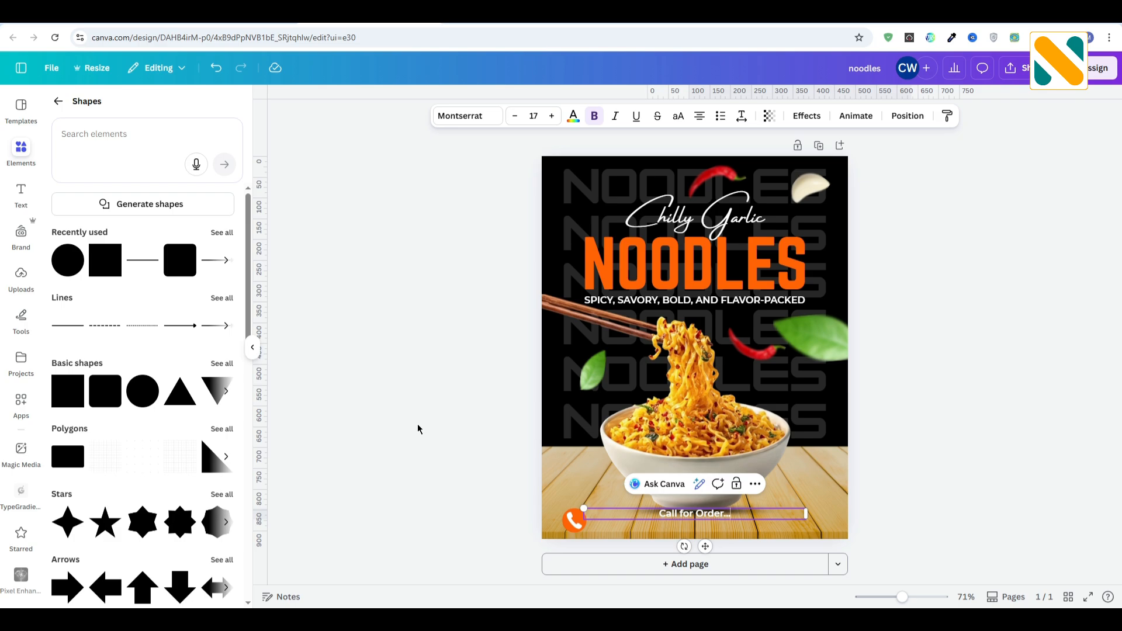
{"action": "left_click", "coordinate": [418, 429]}
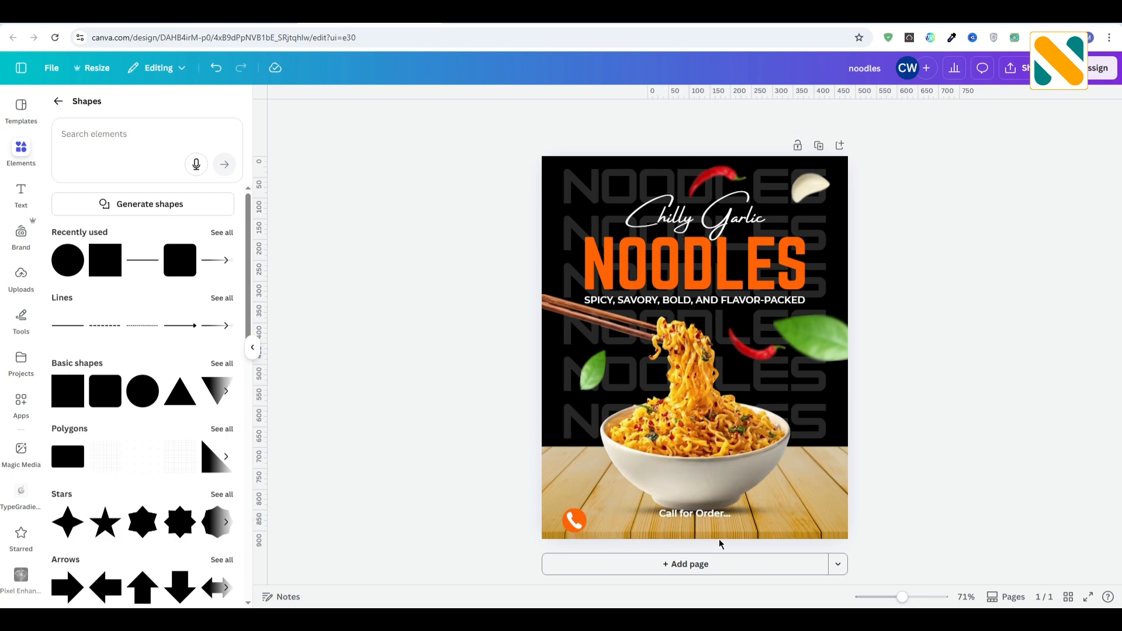
Step: Left-align the "Call for Order..." line and narrow its text box to fit beside the phone icon
{"action": "left_click", "coordinate": [716, 514]}
{"action": "left_click", "coordinate": [708, 120]}
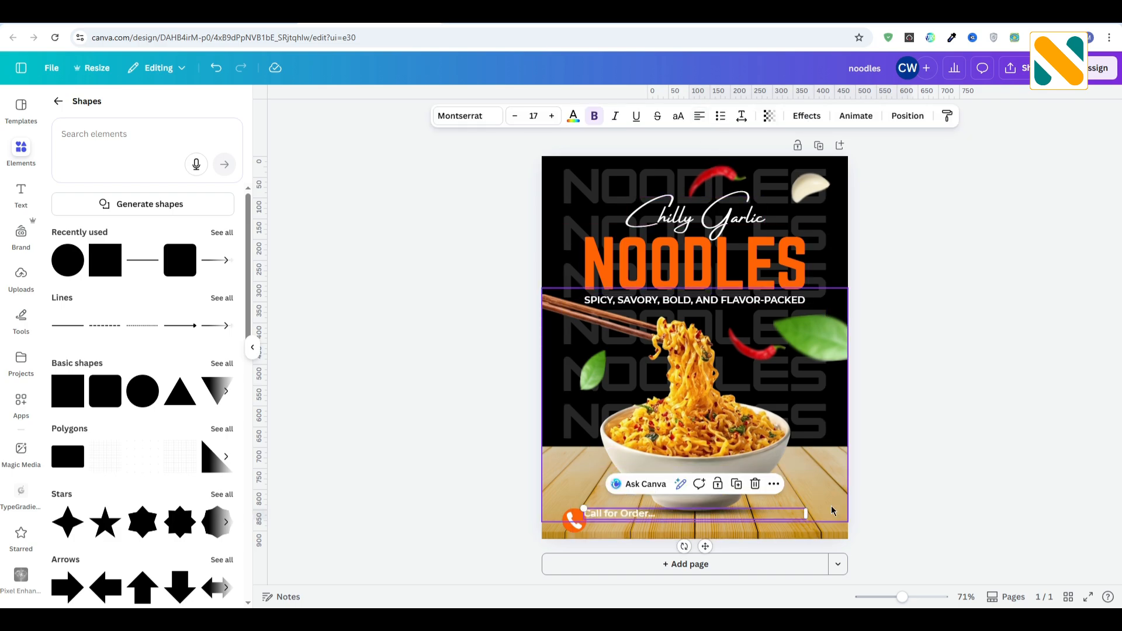
{"action": "left_click_drag", "start_coordinate": [809, 518], "coordinate": [634, 515]}
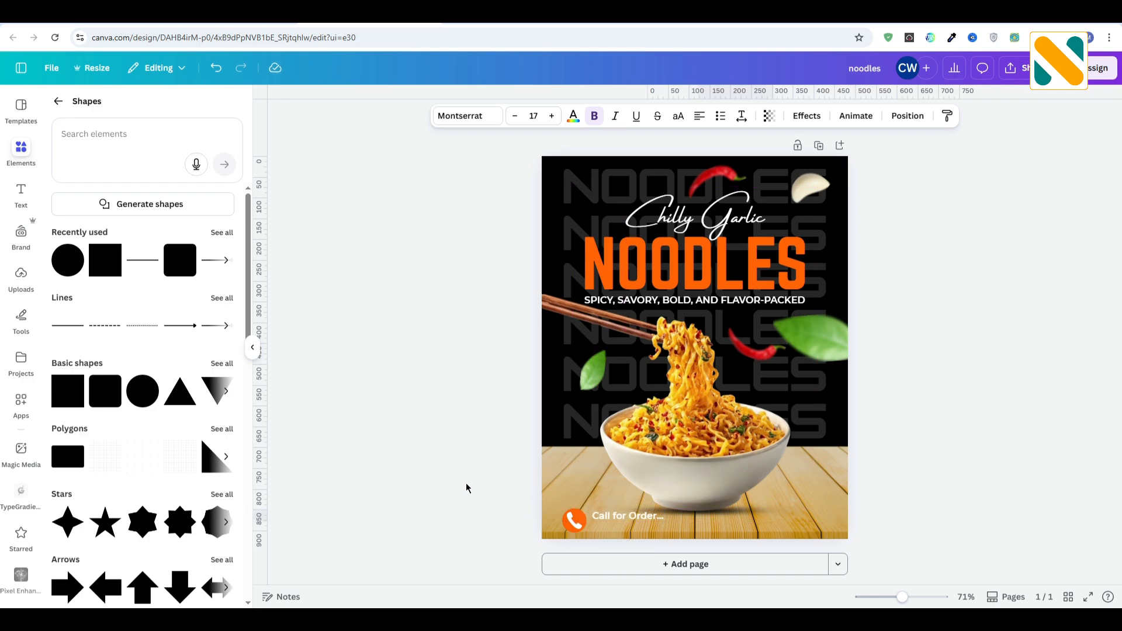
Step: Duplicate the "Call for Order..." line directly below itself and replace the copy's text with the contact phone number
{"action": "left_click", "coordinate": [634, 523]}
{"action": "left_click", "coordinate": [670, 486]}
{"action": "left_click_drag", "start_coordinate": [643, 527], "coordinate": [646, 524]}
{"action": "double_click", "coordinate": [645, 525]}
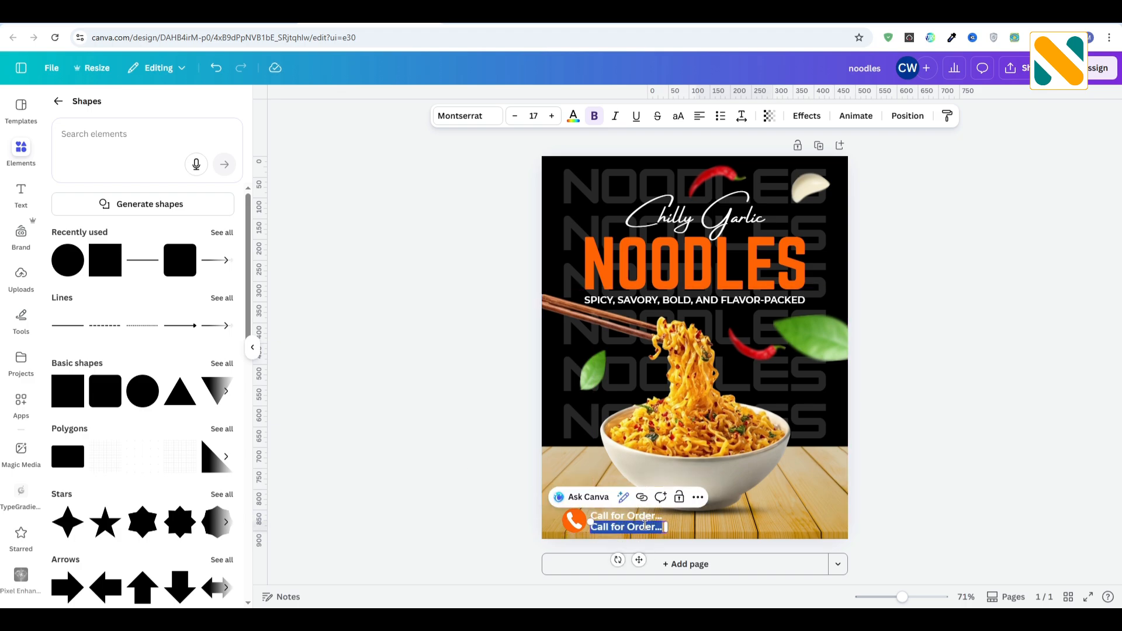
{"action": "type", "text": "+0123456789"}
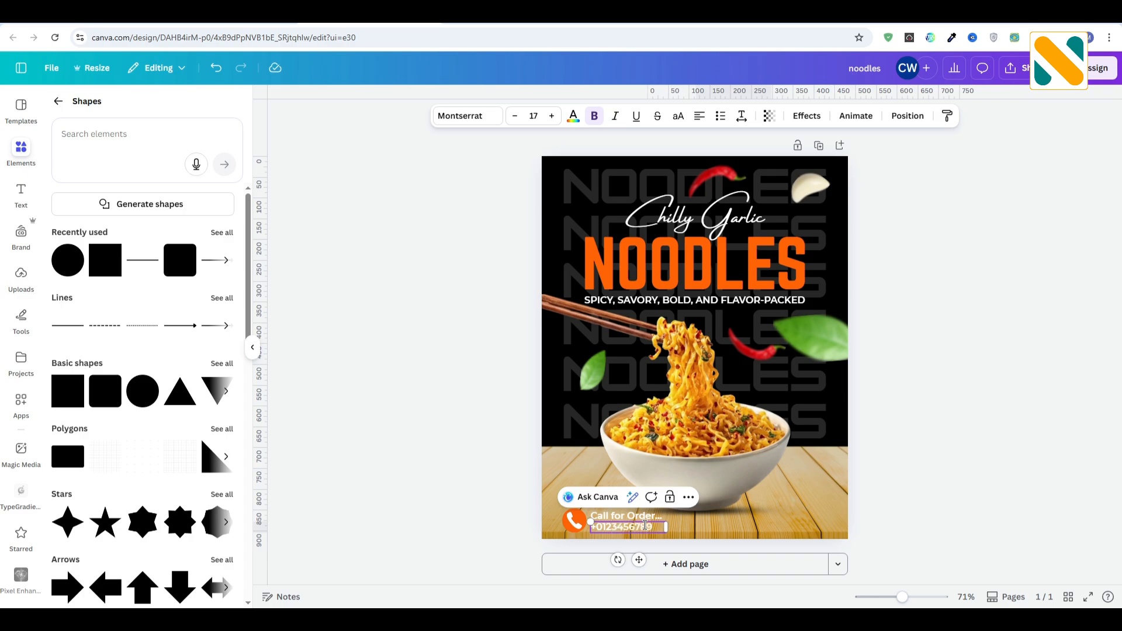
{"action": "left_click", "coordinate": [502, 497]}
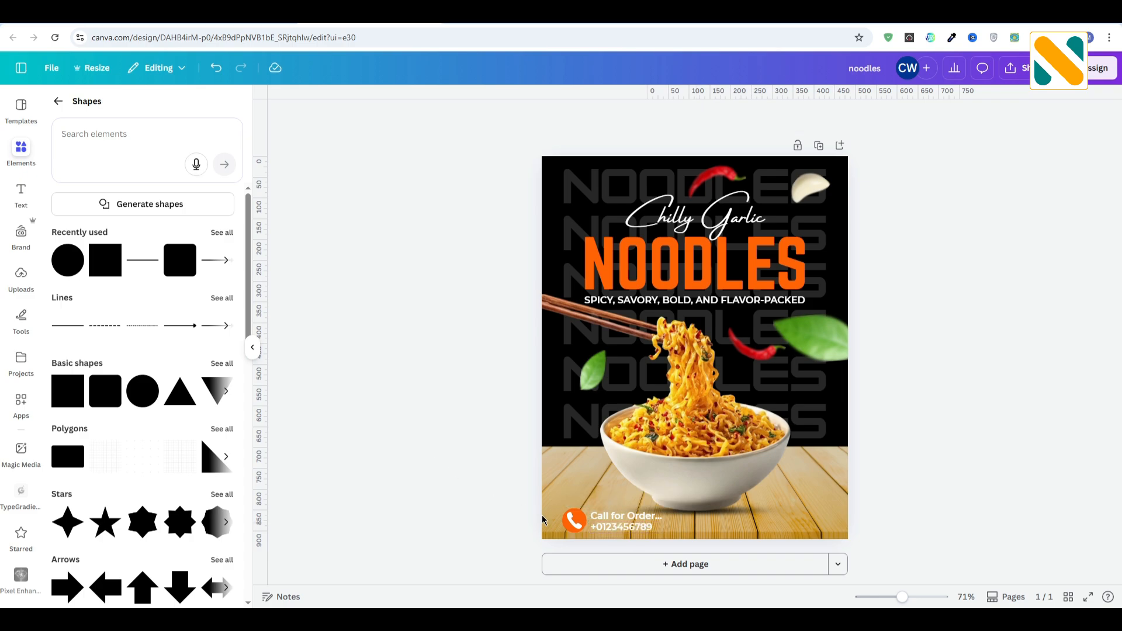
Step: Enlarge the phone number text to size 20 and nudge it into line under "Call for Order..."
{"action": "left_click", "coordinate": [629, 532]}
{"action": "left_click_drag", "start_coordinate": [667, 532], "coordinate": [671, 535]}
{"action": "key", "text": "Up"}
{"action": "key", "text": "Up"}
{"action": "key", "text": "Up"}
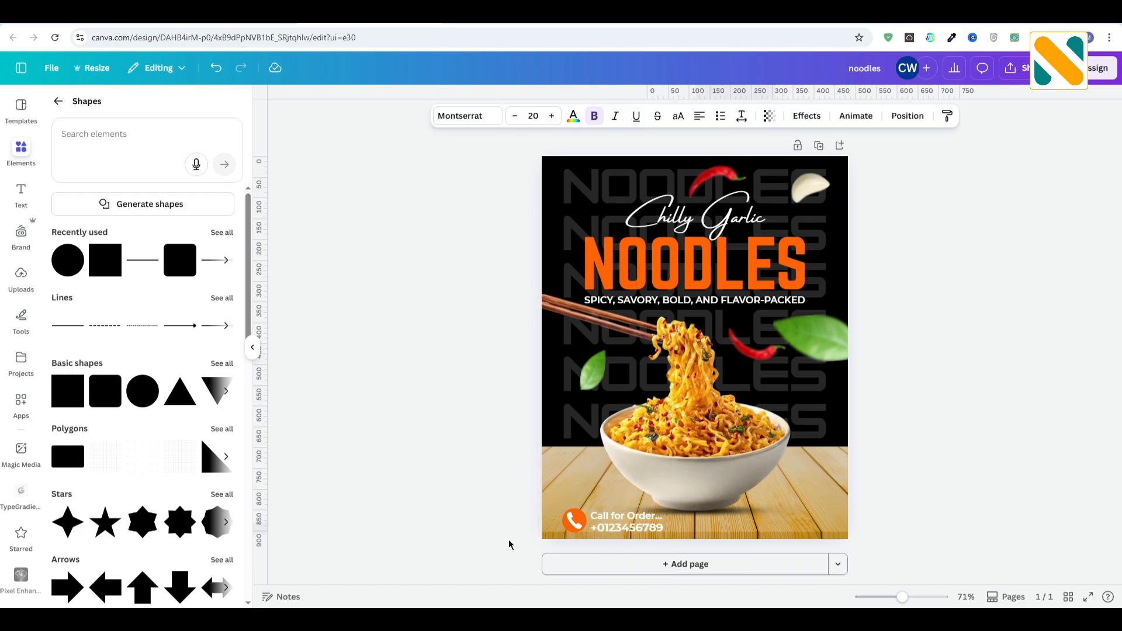
{"action": "key", "text": "Left"}
{"action": "left_click_drag", "start_coordinate": [902, 597], "coordinate": [920, 597]}
{"action": "scroll", "coordinate": [308, 427], "scroll_direction": "down", "scroll_amount": 5}
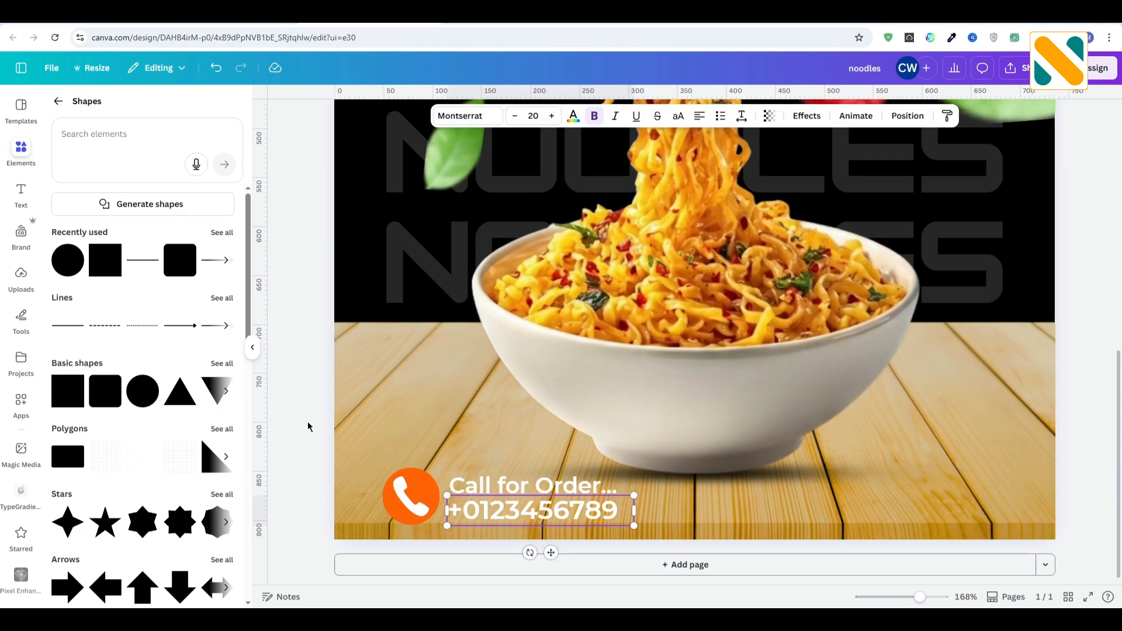
{"action": "left_click", "coordinate": [308, 427]}
{"action": "left_click", "coordinate": [494, 508]}
{"action": "key", "text": "Right"}
{"action": "key", "text": "ctrl+alt+0"}
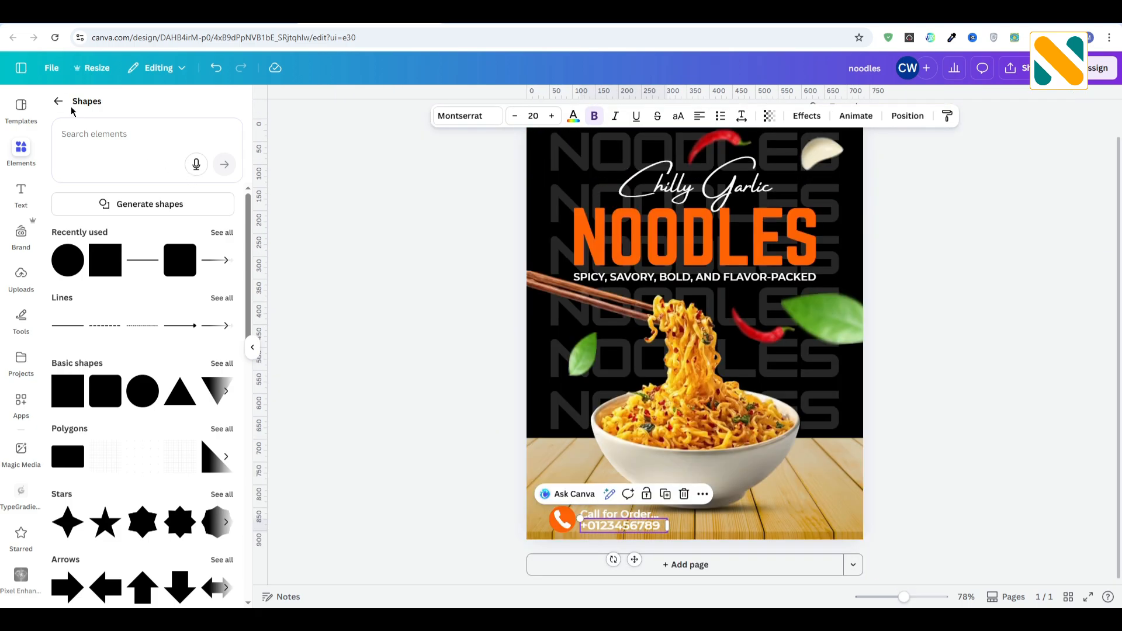
Step: Search the elements for "order now" and add the rounded red ORDER NOW button graphic to the poster
{"action": "left_click", "coordinate": [58, 101]}
{"action": "left_click", "coordinate": [139, 112]}
{"action": "type", "text": "order now"}
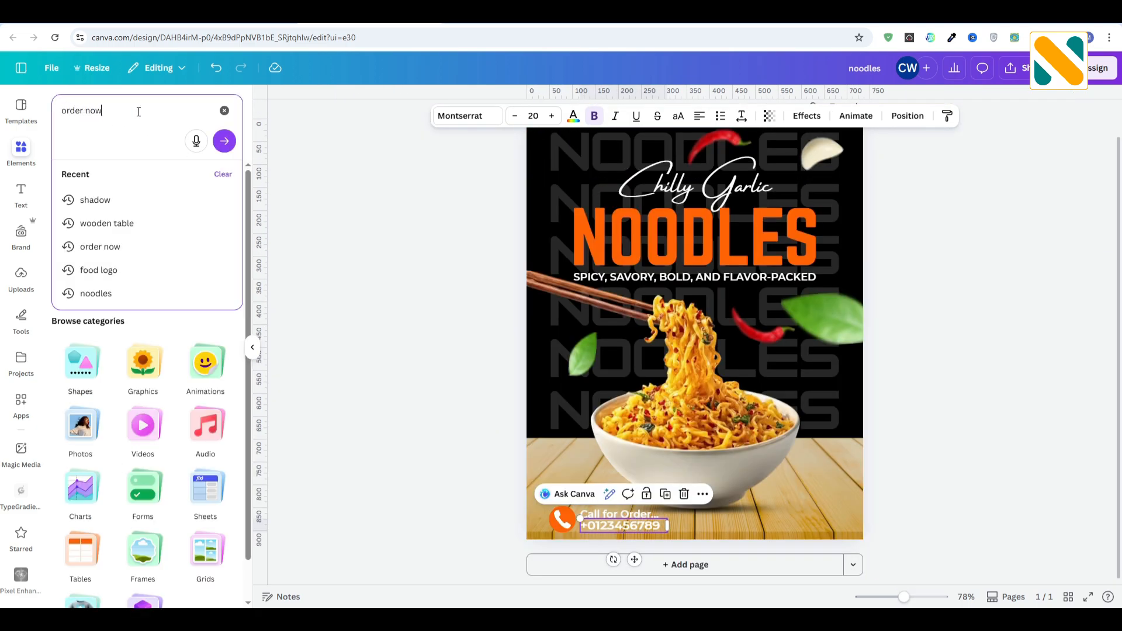
{"action": "left_click", "coordinate": [140, 246]}
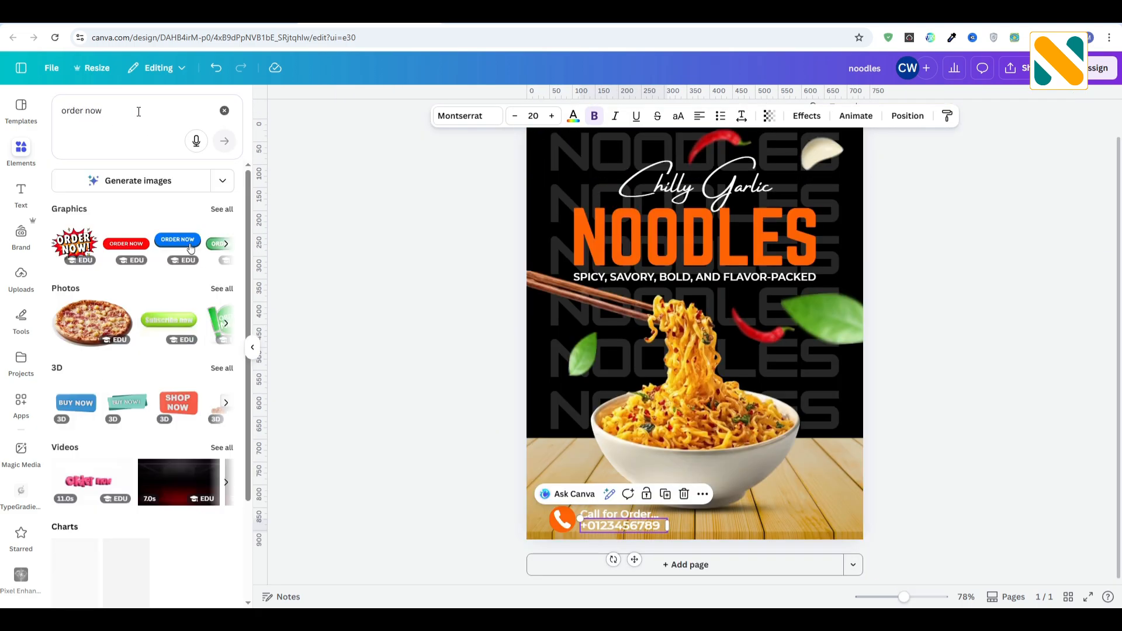
{"action": "left_click", "coordinate": [126, 282]}
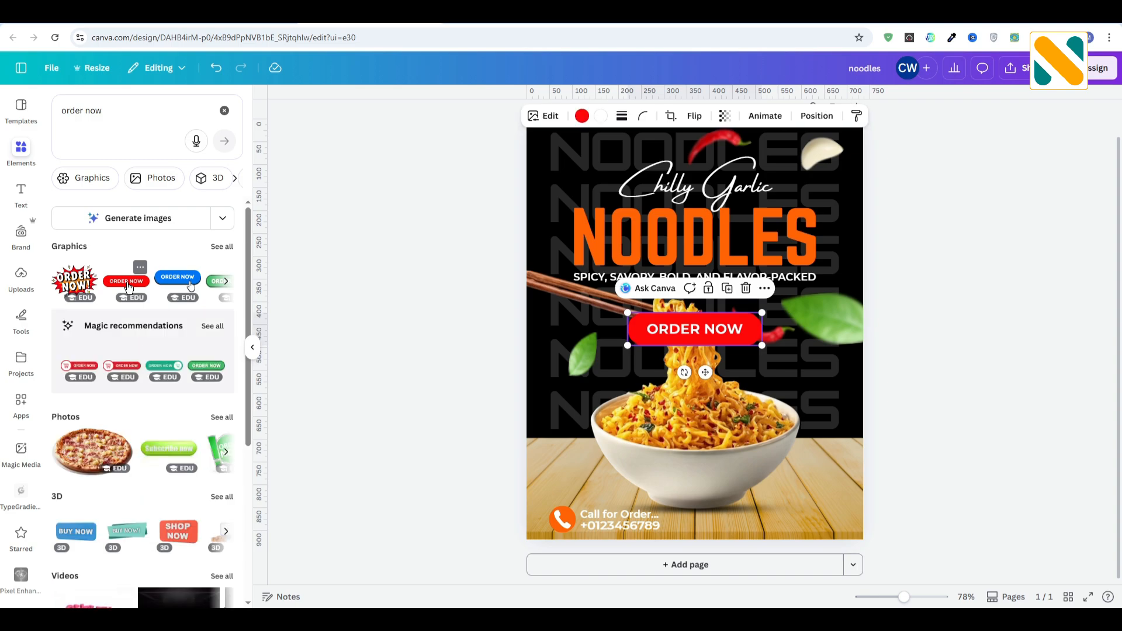
Step: Recolor the ORDER NOW button with the document's orange and shrink it into the poster's bottom-right corner
{"action": "left_click", "coordinate": [568, 119]}
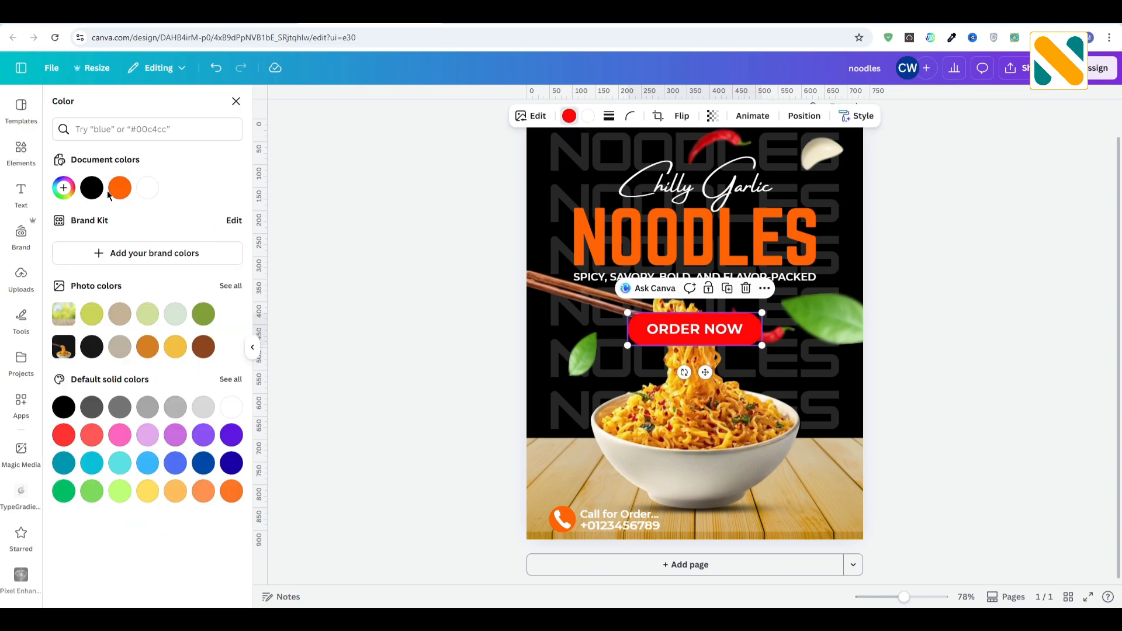
{"action": "left_click", "coordinate": [112, 194]}
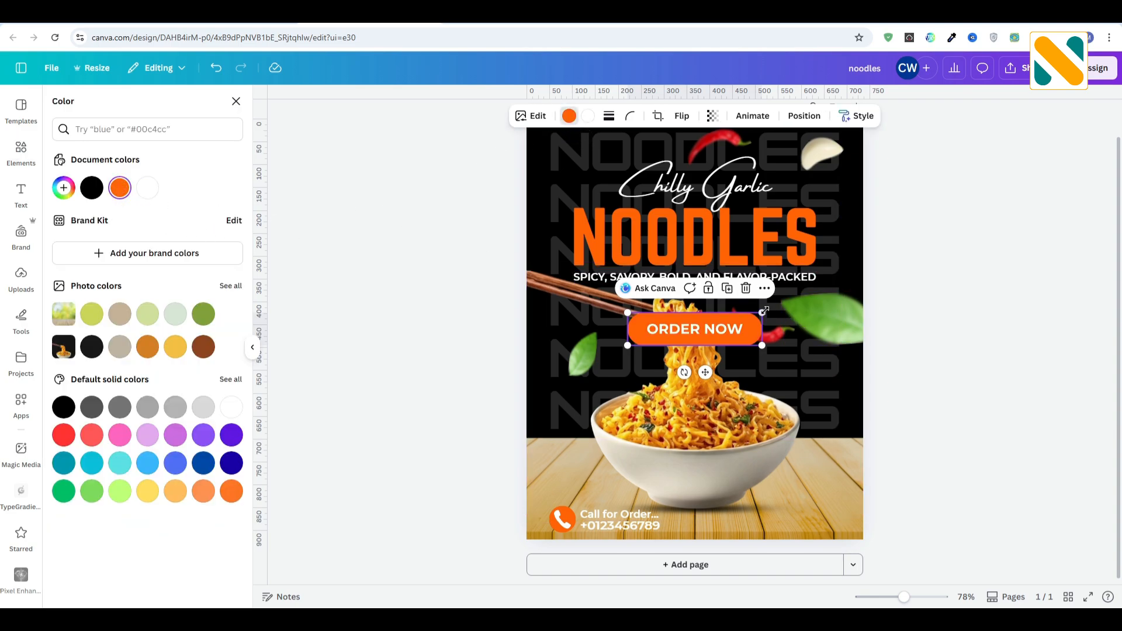
{"action": "left_click_drag", "start_coordinate": [762, 313], "coordinate": [817, 523]}
{"action": "left_click_drag", "start_coordinate": [789, 518], "coordinate": [756, 510]}
{"action": "key", "text": "Escape"}
{"action": "left_click", "coordinate": [826, 529]}
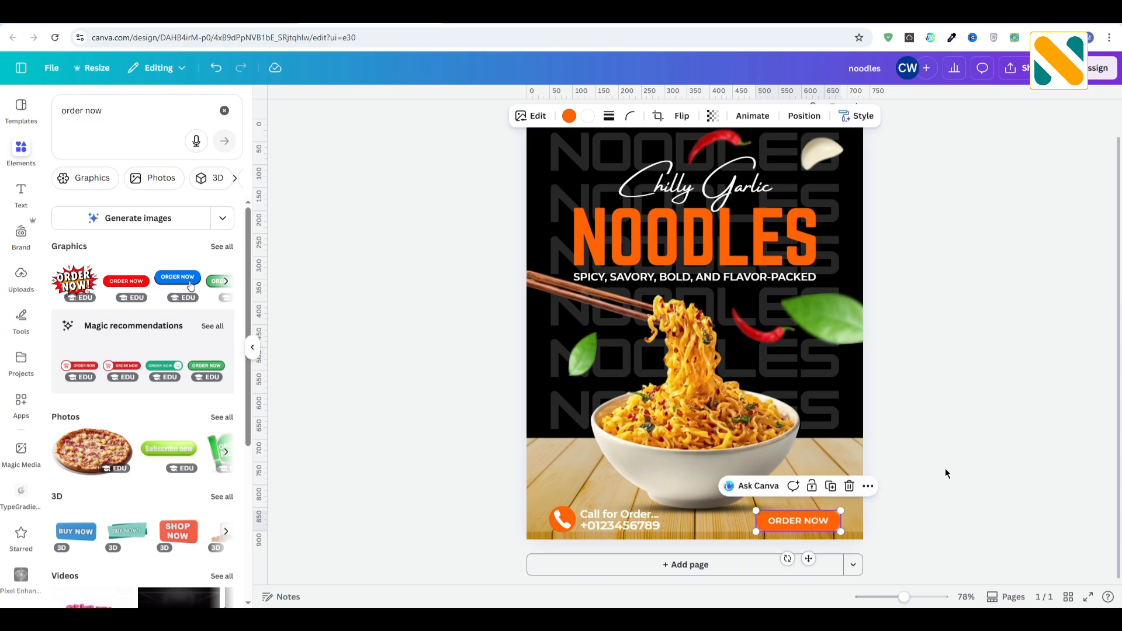
{"action": "left_click", "coordinate": [948, 472]}
Step: Search the graphics for "food logo" and add the dark round logo with cut-out cutlery to the poster
{"action": "left_click", "coordinate": [105, 151]}
{"action": "type", "text": "food logo"}
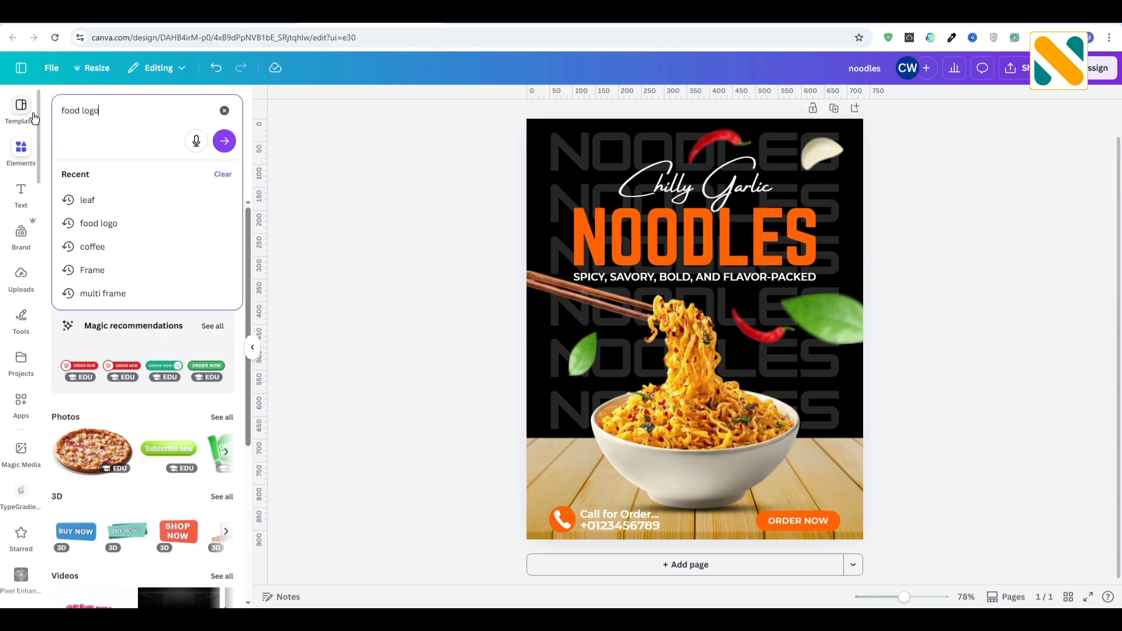
{"action": "key", "text": "Return"}
{"action": "left_click", "coordinate": [89, 178]}
{"action": "left_click", "coordinate": [143, 320]}
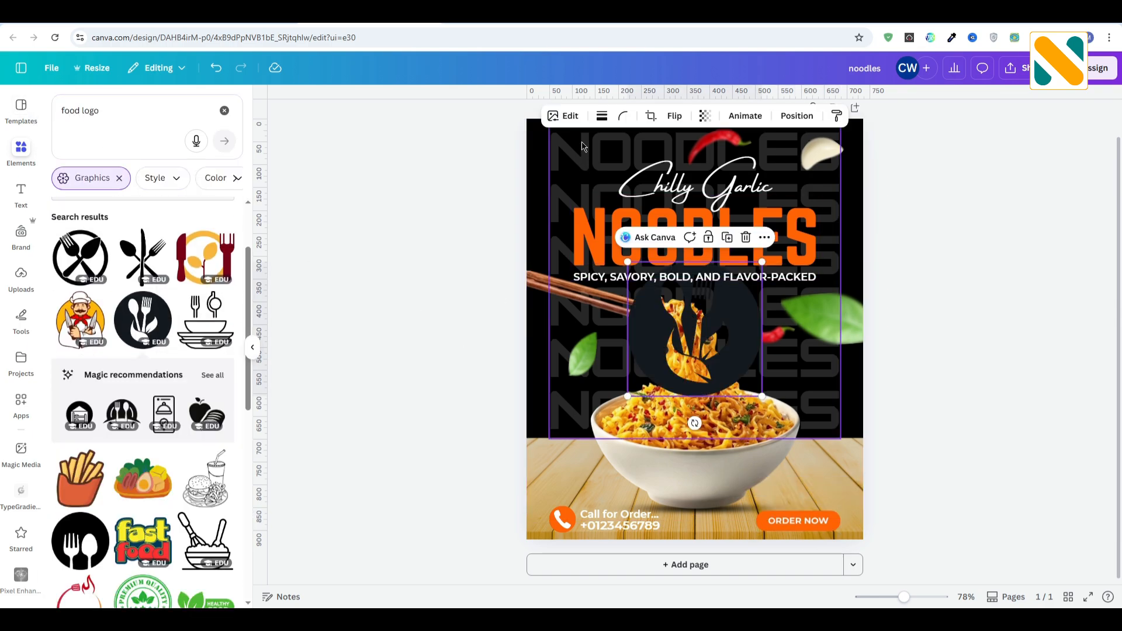
Step: Recolor the round cutlery logo with the document's orange and shrink it into the poster's top-left corner
{"action": "left_click", "coordinate": [578, 116]}
{"action": "left_click", "coordinate": [147, 187]}
{"action": "left_click_drag", "start_coordinate": [763, 397], "coordinate": [570, 191]}
{"action": "scroll", "coordinate": [573, 171], "scroll_direction": "up", "scroll_amount": 1}
{"action": "left_click", "coordinate": [480, 193]}
{"action": "left_click", "coordinate": [489, 213]}
Step: Duplicate the tagline, move the copy near the logo, and change its text to "YOUR LOGO" on two lines
{"action": "left_click", "coordinate": [721, 316]}
{"action": "key", "text": "ctrl+d"}
{"action": "left_click_drag", "start_coordinate": [721, 322], "coordinate": [673, 209]}
{"action": "triple_click", "coordinate": [673, 209]}
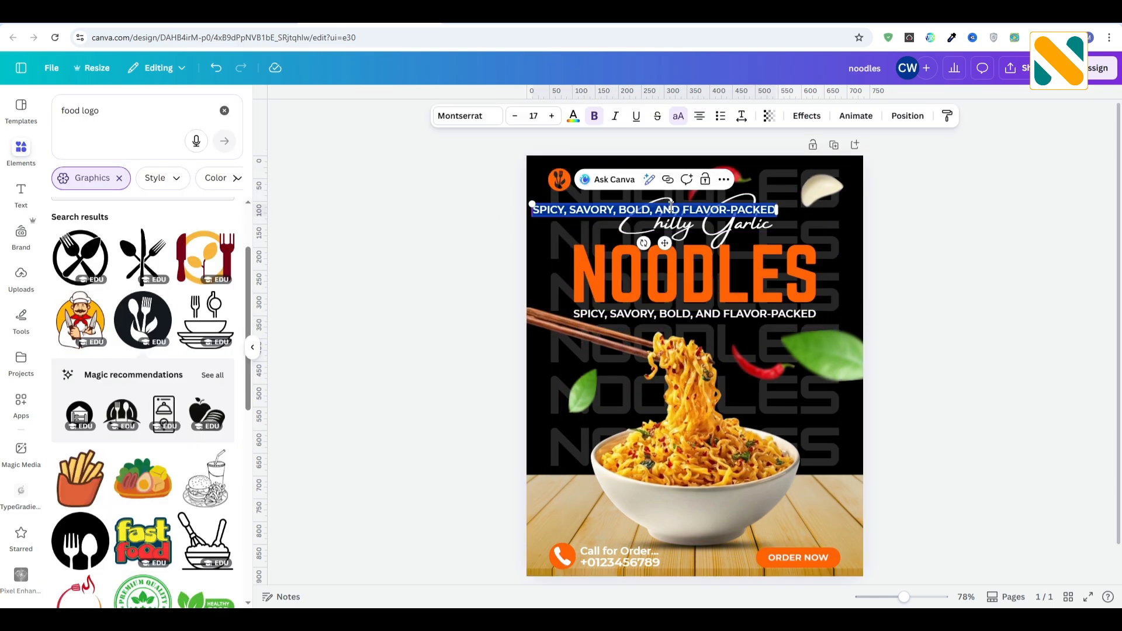
{"action": "type", "text": "YOUR"}
{"action": "key", "text": "Return"}
{"action": "type", "text": "LOGO"}
{"action": "left_click", "coordinate": [488, 218]}
Step: Left-align the YOUR LOGO text, tighten its line spacing, and fit it beside the round logo
{"action": "left_click", "coordinate": [601, 222]}
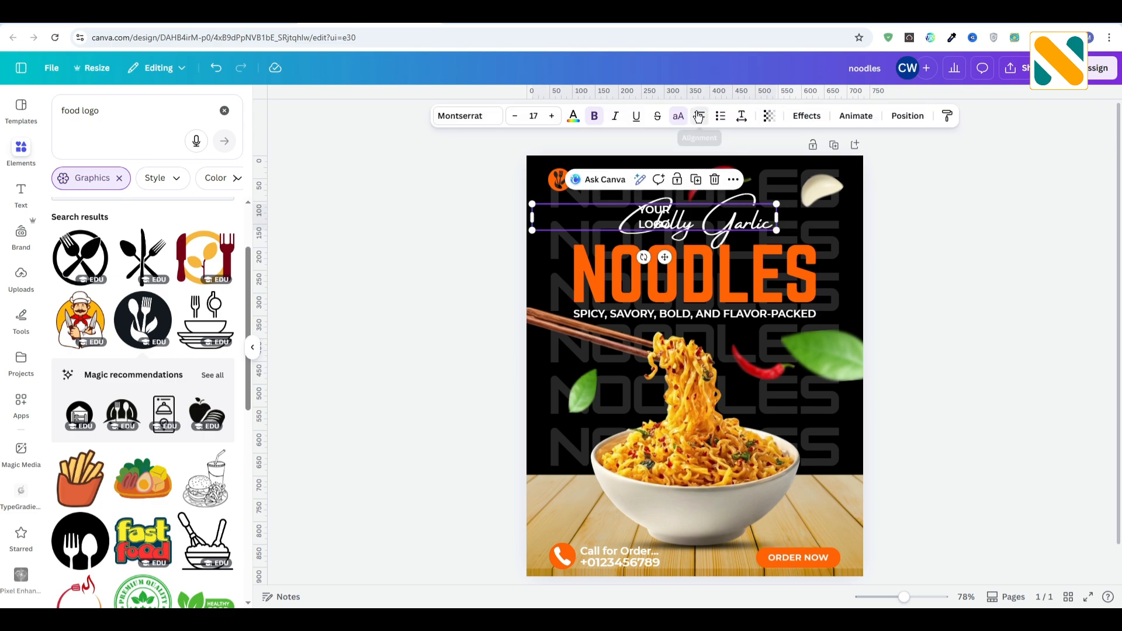
{"action": "left_click", "coordinate": [699, 116]}
{"action": "left_click", "coordinate": [742, 116]}
{"action": "left_click_drag", "start_coordinate": [721, 204], "coordinate": [568, 216]}
{"action": "left_click", "coordinate": [901, 218]}
Step: Set the YOUR LOGO text to the Montserrat Medium font weight
{"action": "left_click", "coordinate": [748, 220]}
{"action": "left_click", "coordinate": [466, 115]}
{"action": "left_click", "coordinate": [62, 213]}
{"action": "left_click", "coordinate": [111, 331]}
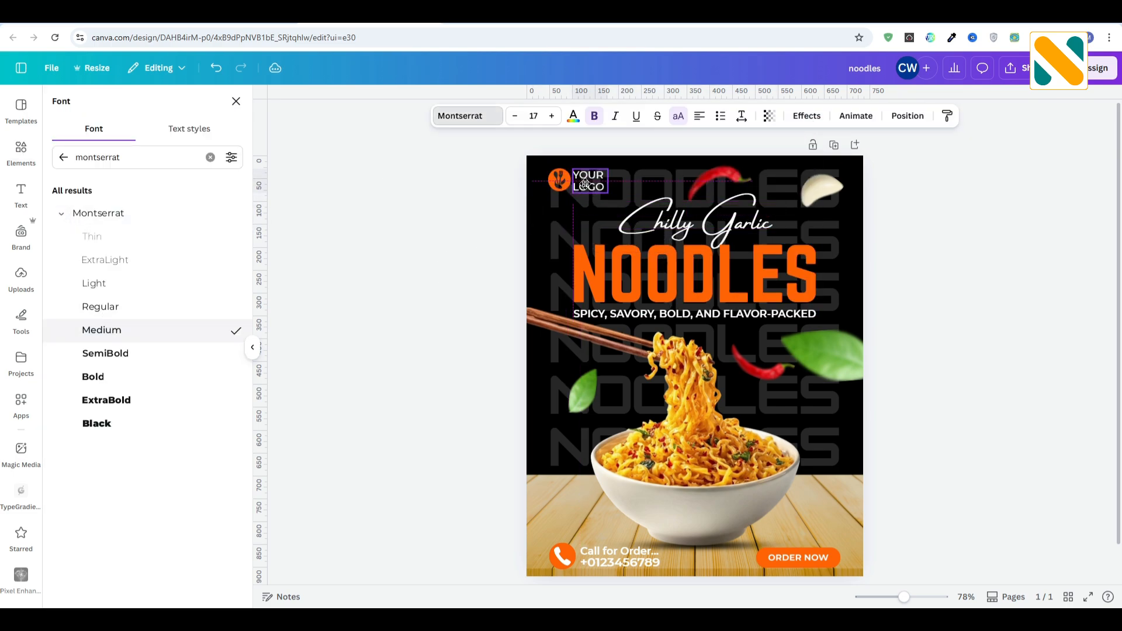
{"action": "left_click", "coordinate": [446, 218]}
Step: Nudge the tagline under the orange NOODLES title five small steps upward
{"action": "left_click", "coordinate": [690, 325]}
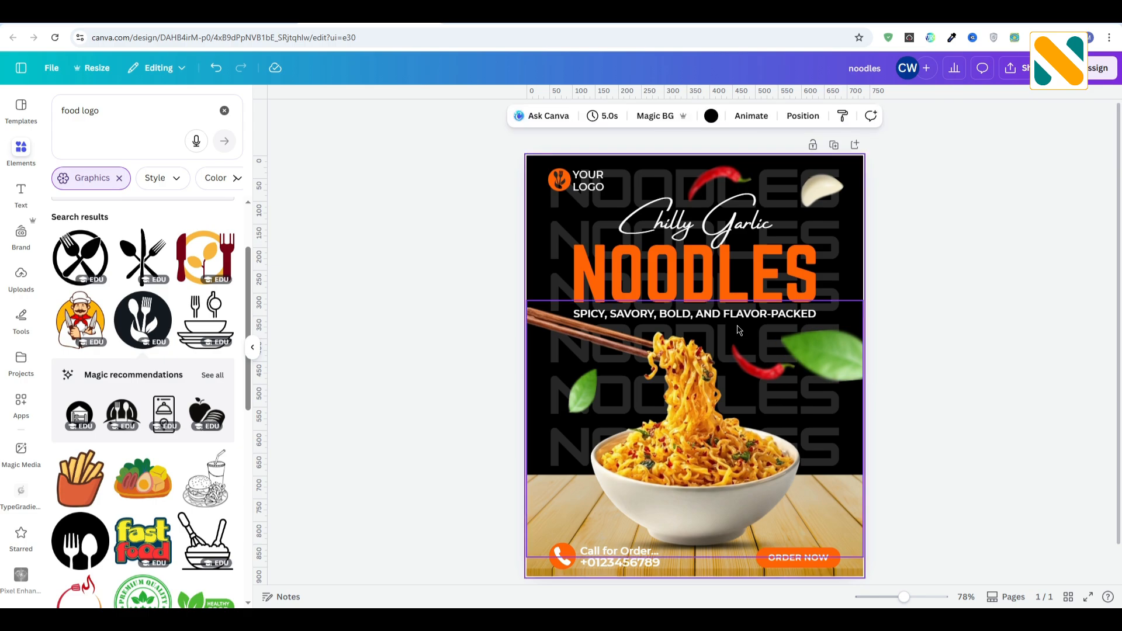
{"action": "left_click", "coordinate": [695, 314]}
{"action": "key", "text": "Up"}
{"action": "key", "text": "Up"}
{"action": "key", "text": "Up"}
{"action": "key", "text": "Up"}
{"action": "key", "text": "Up"}
{"action": "left_click", "coordinate": [981, 353]}
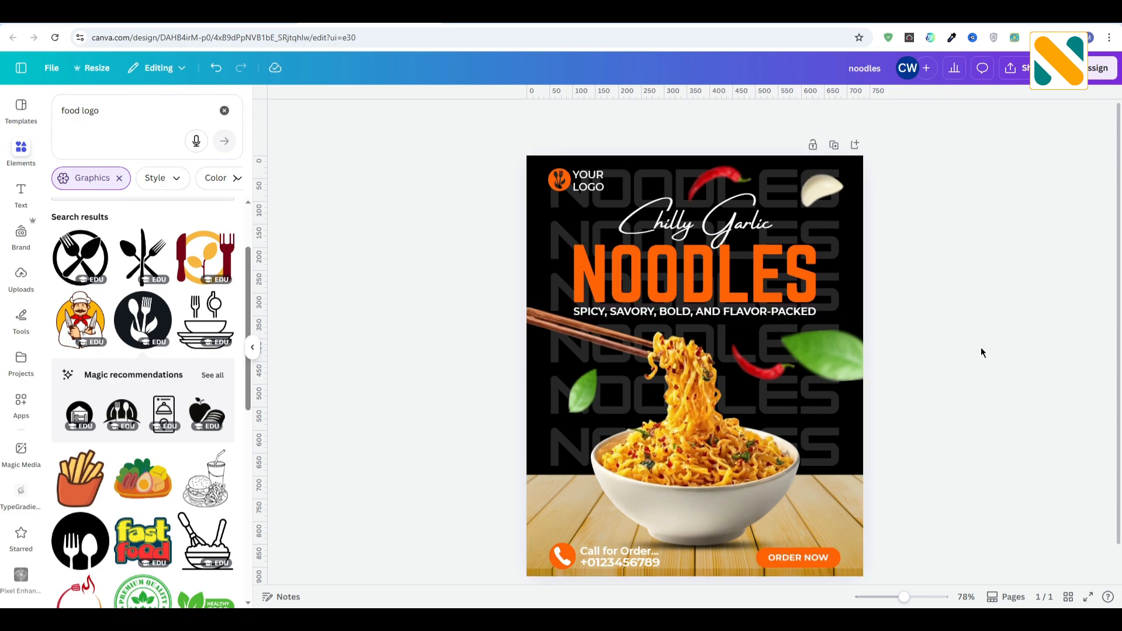
Step: Shrink the large leaf at the poster's right edge slightly and show the finished poster in full screen
{"action": "left_click", "coordinate": [827, 366]}
{"action": "left_click_drag", "start_coordinate": [782, 331], "coordinate": [797, 337]}
{"action": "left_click", "coordinate": [997, 350]}
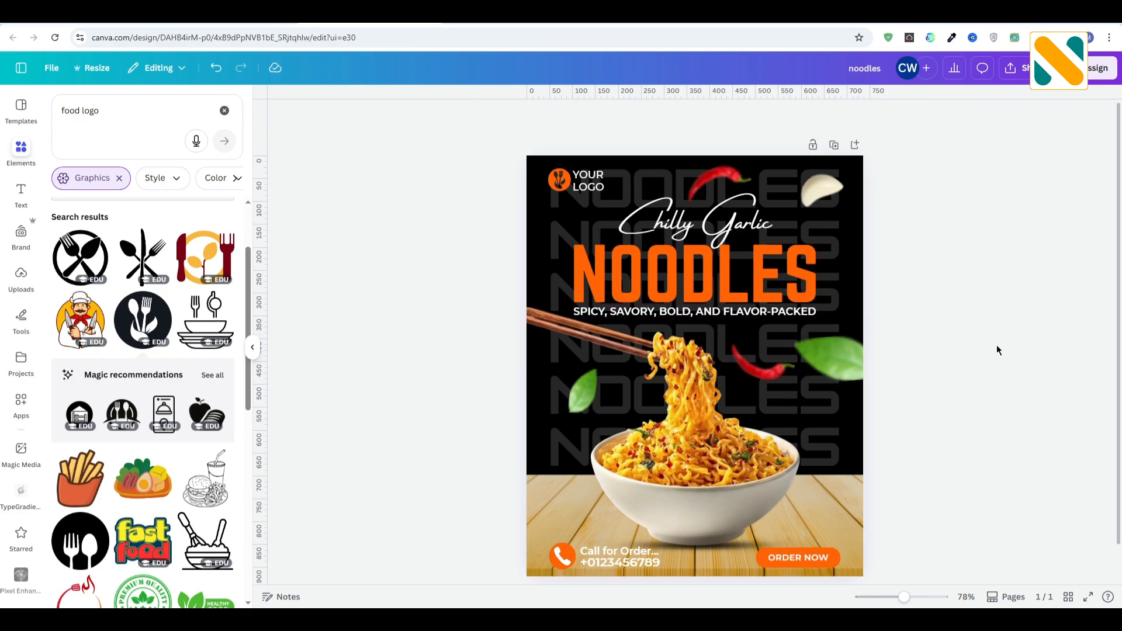
{"action": "left_click", "coordinate": [1089, 597]}
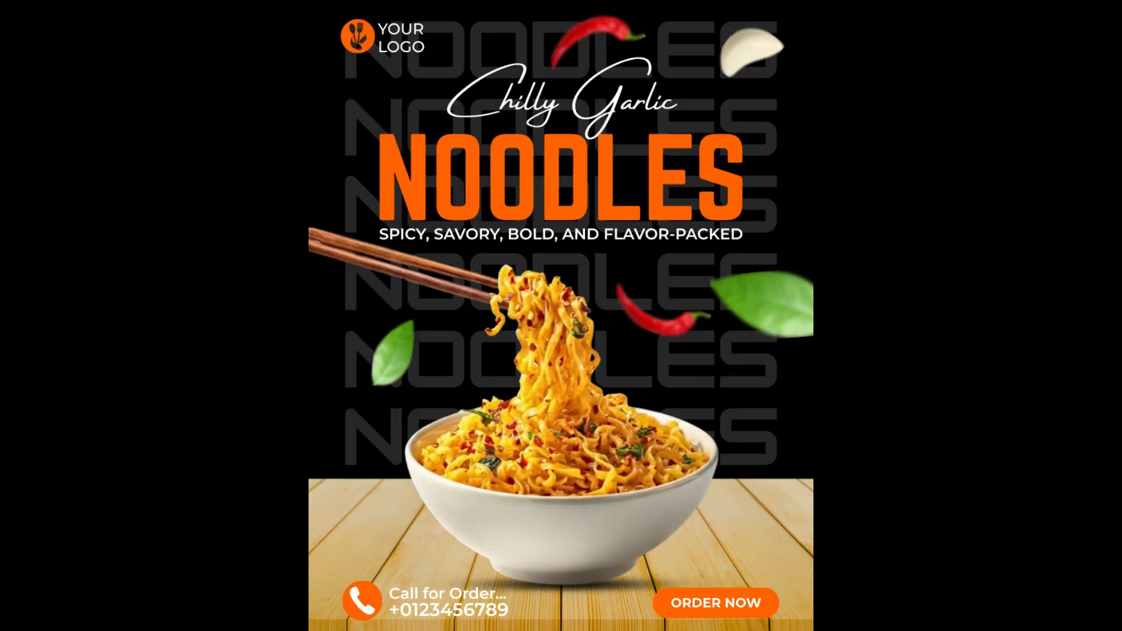